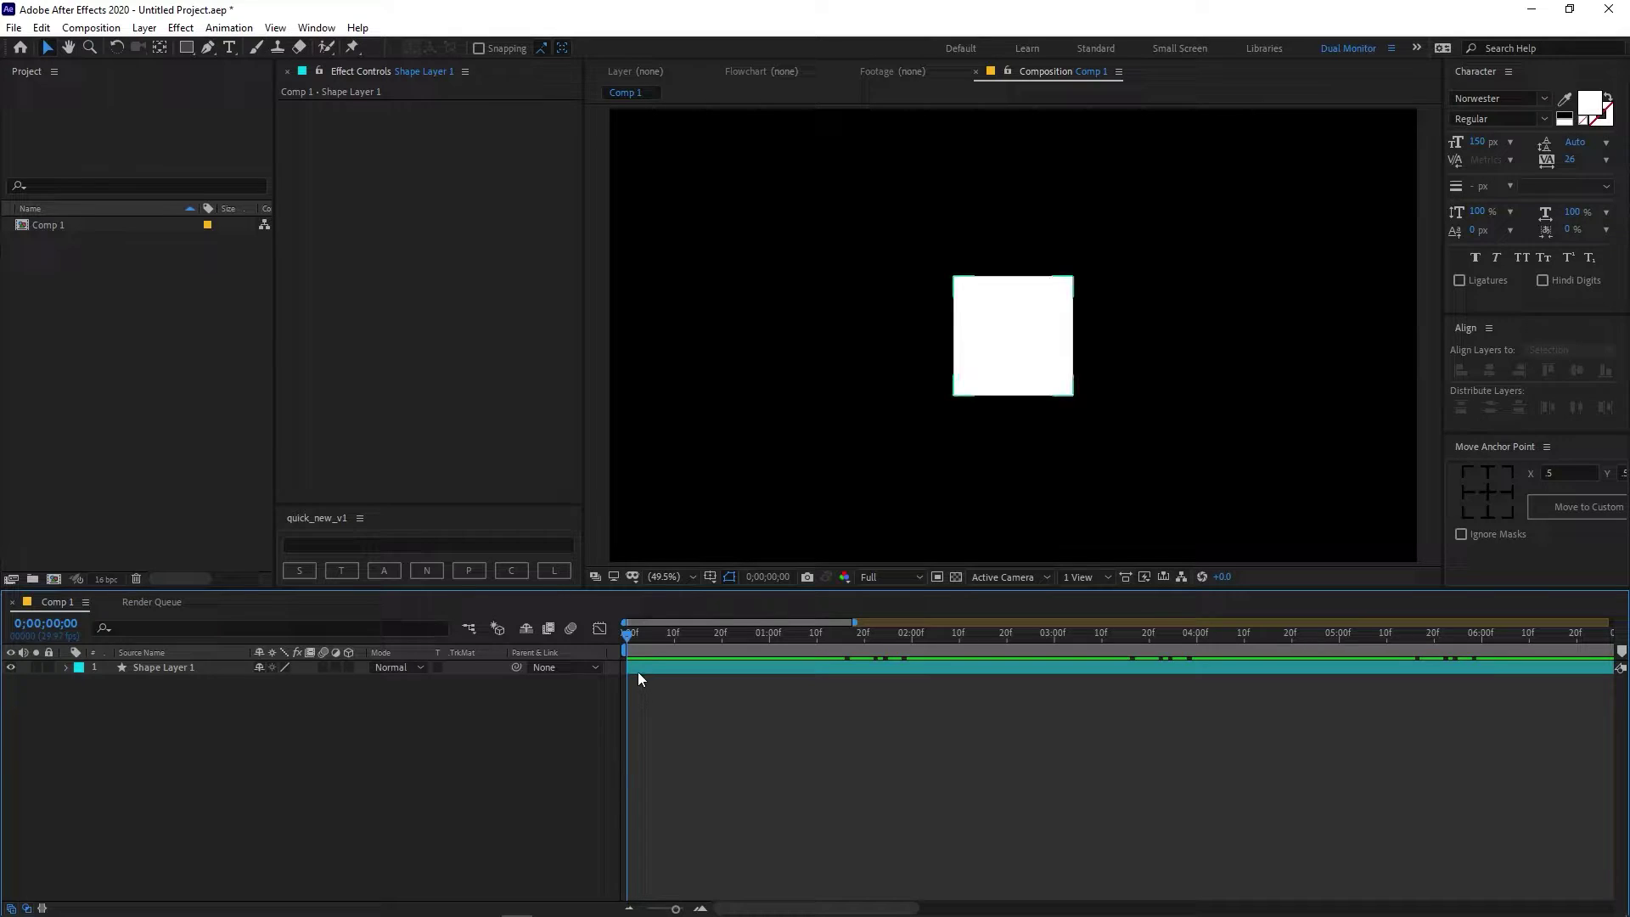
Step: Preview the square's animation, then queue Comp 1 and send it to Media Encoder as H.264
key("space")
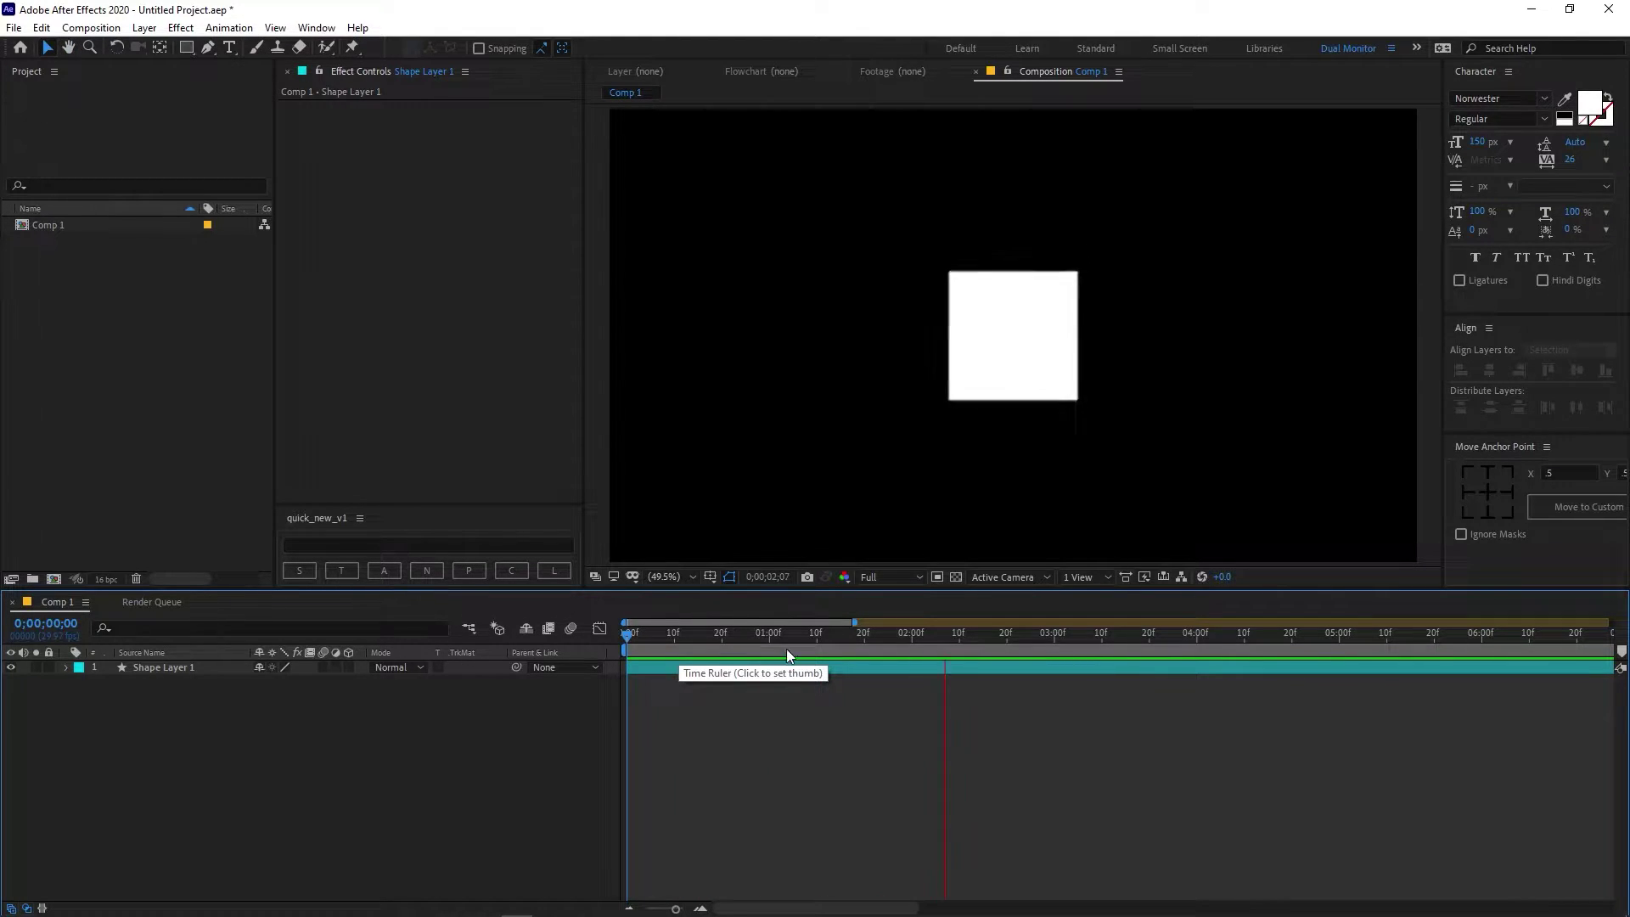
left_click_drag(1201, 637, 603, 654)
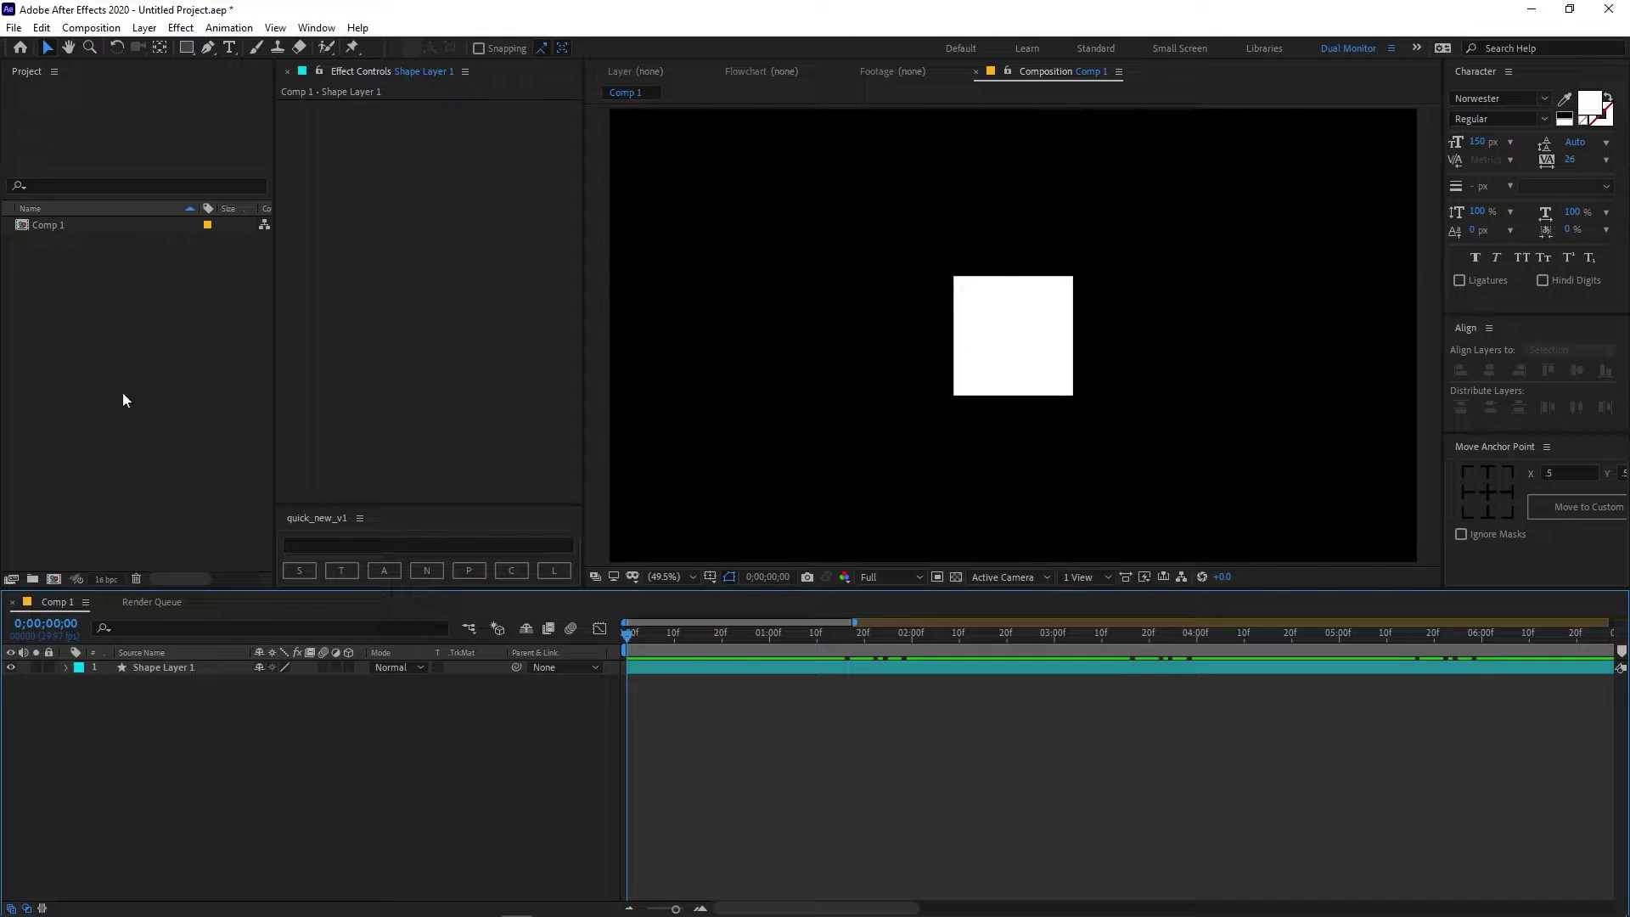
left_click(91, 27)
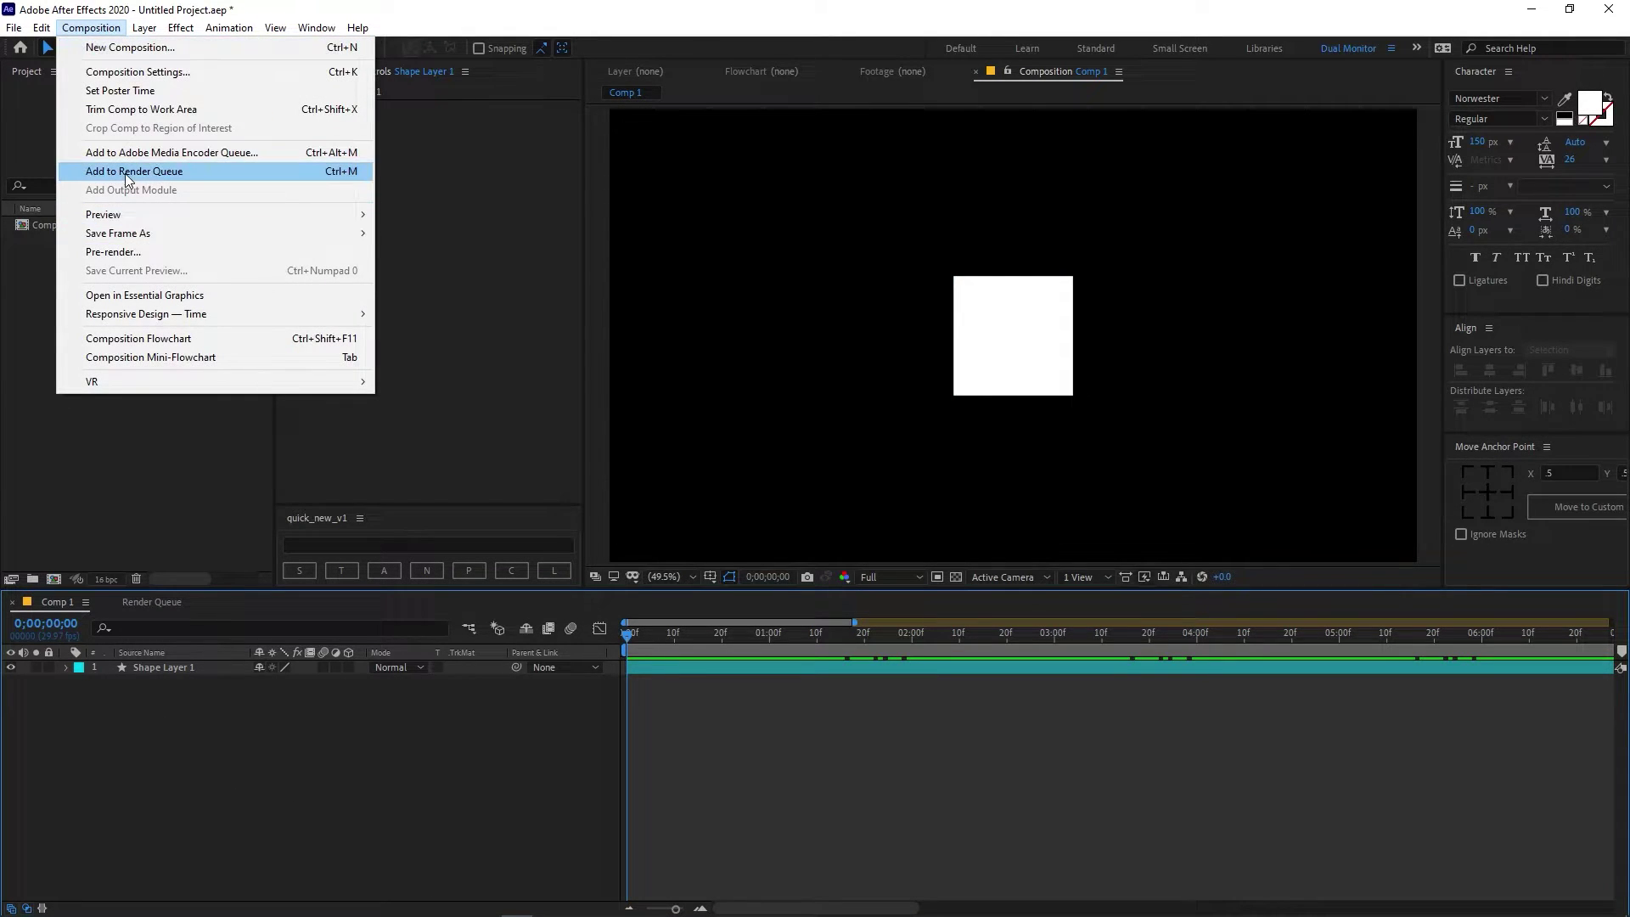
left_click(335, 178)
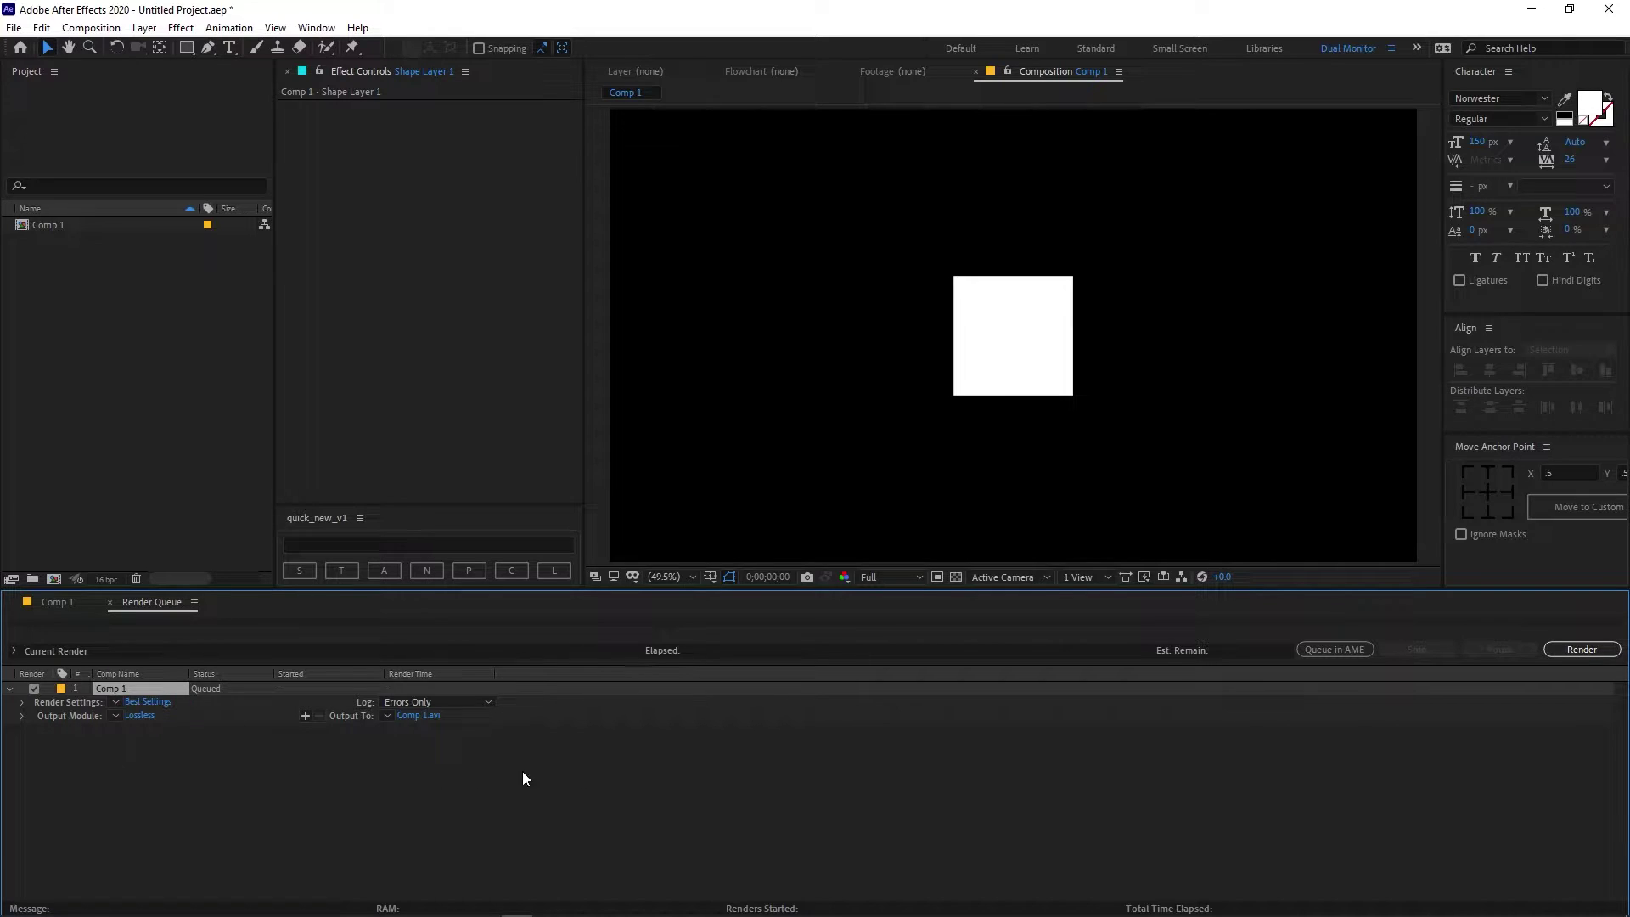
left_click(1333, 649)
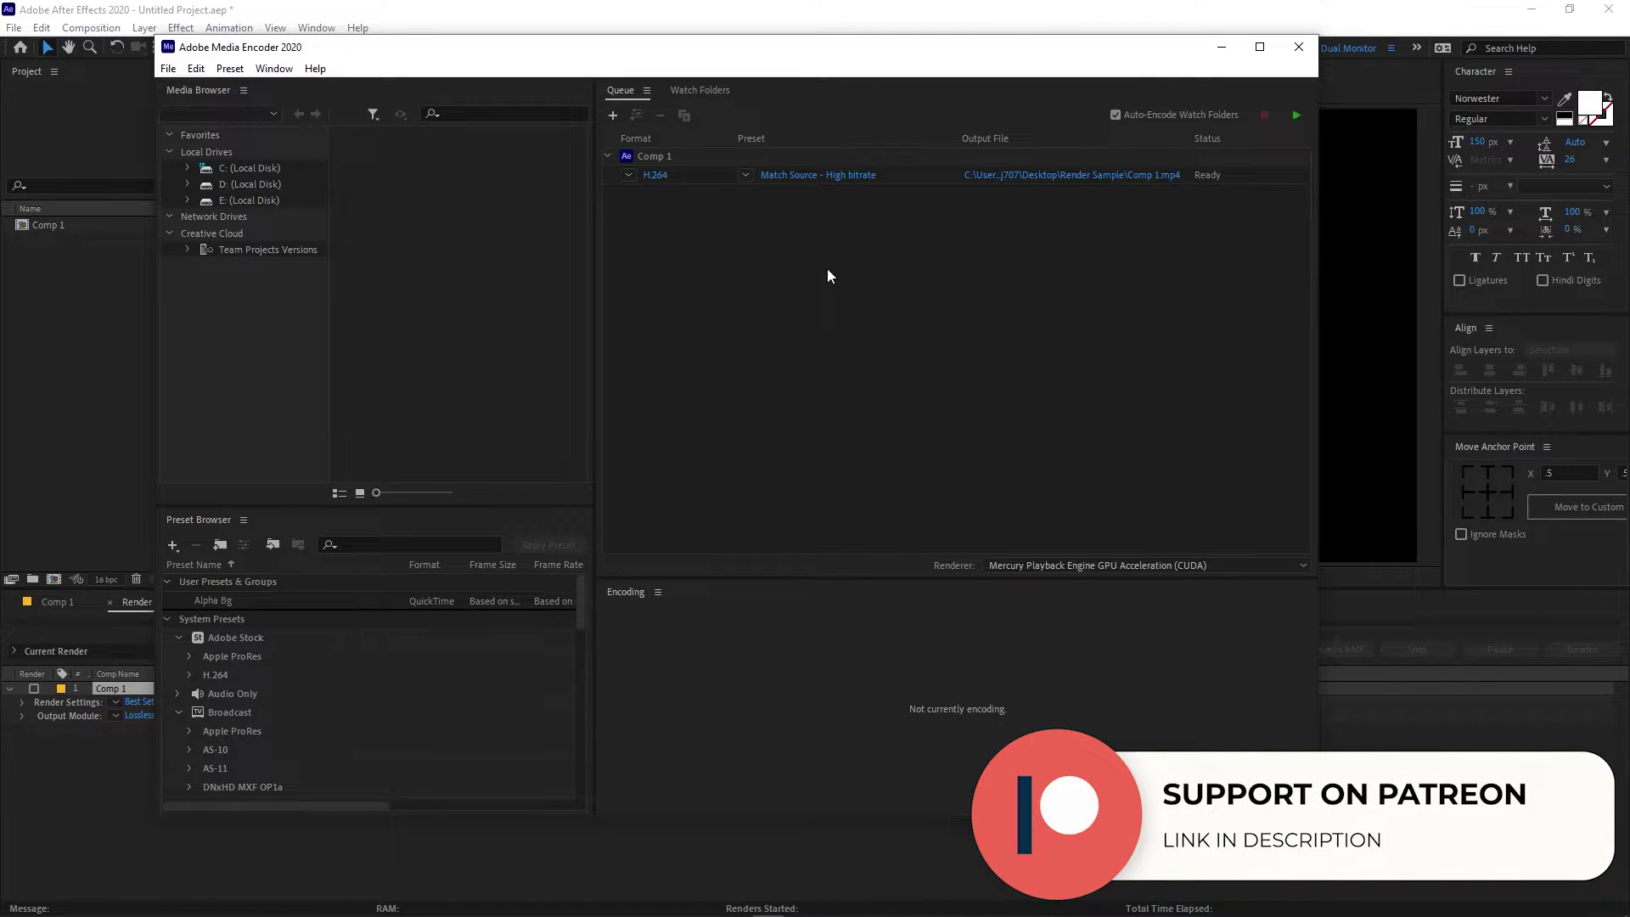
Step: Keep the Format at H.264 and open Export Settings for the Match Source - High bitrate job
left_click(629, 176)
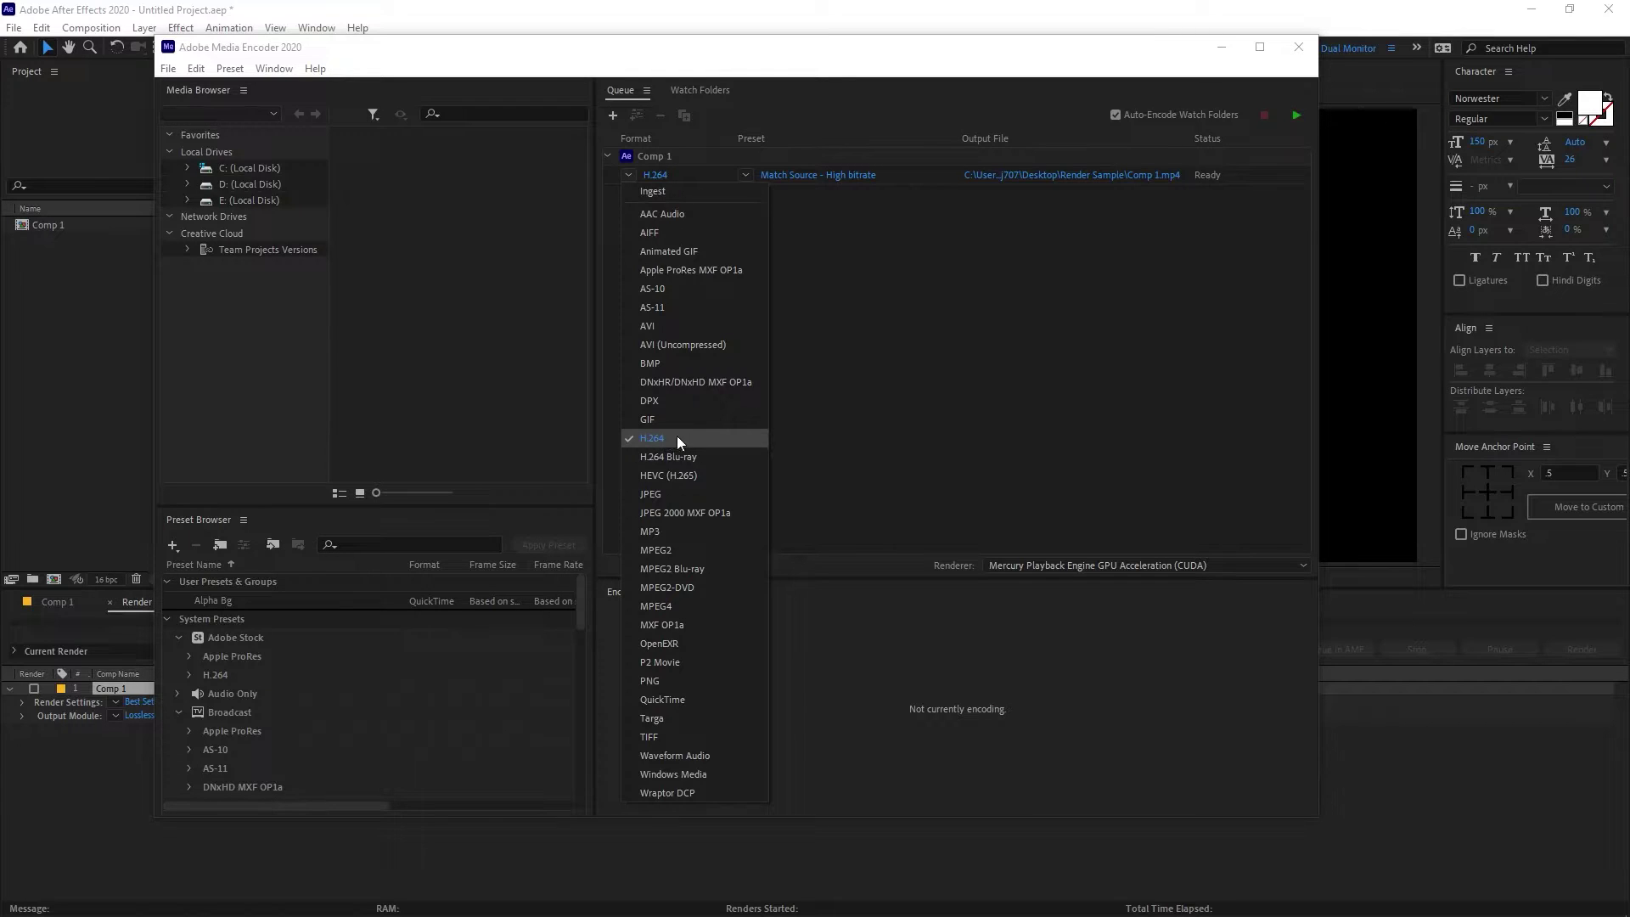
left_click(819, 374)
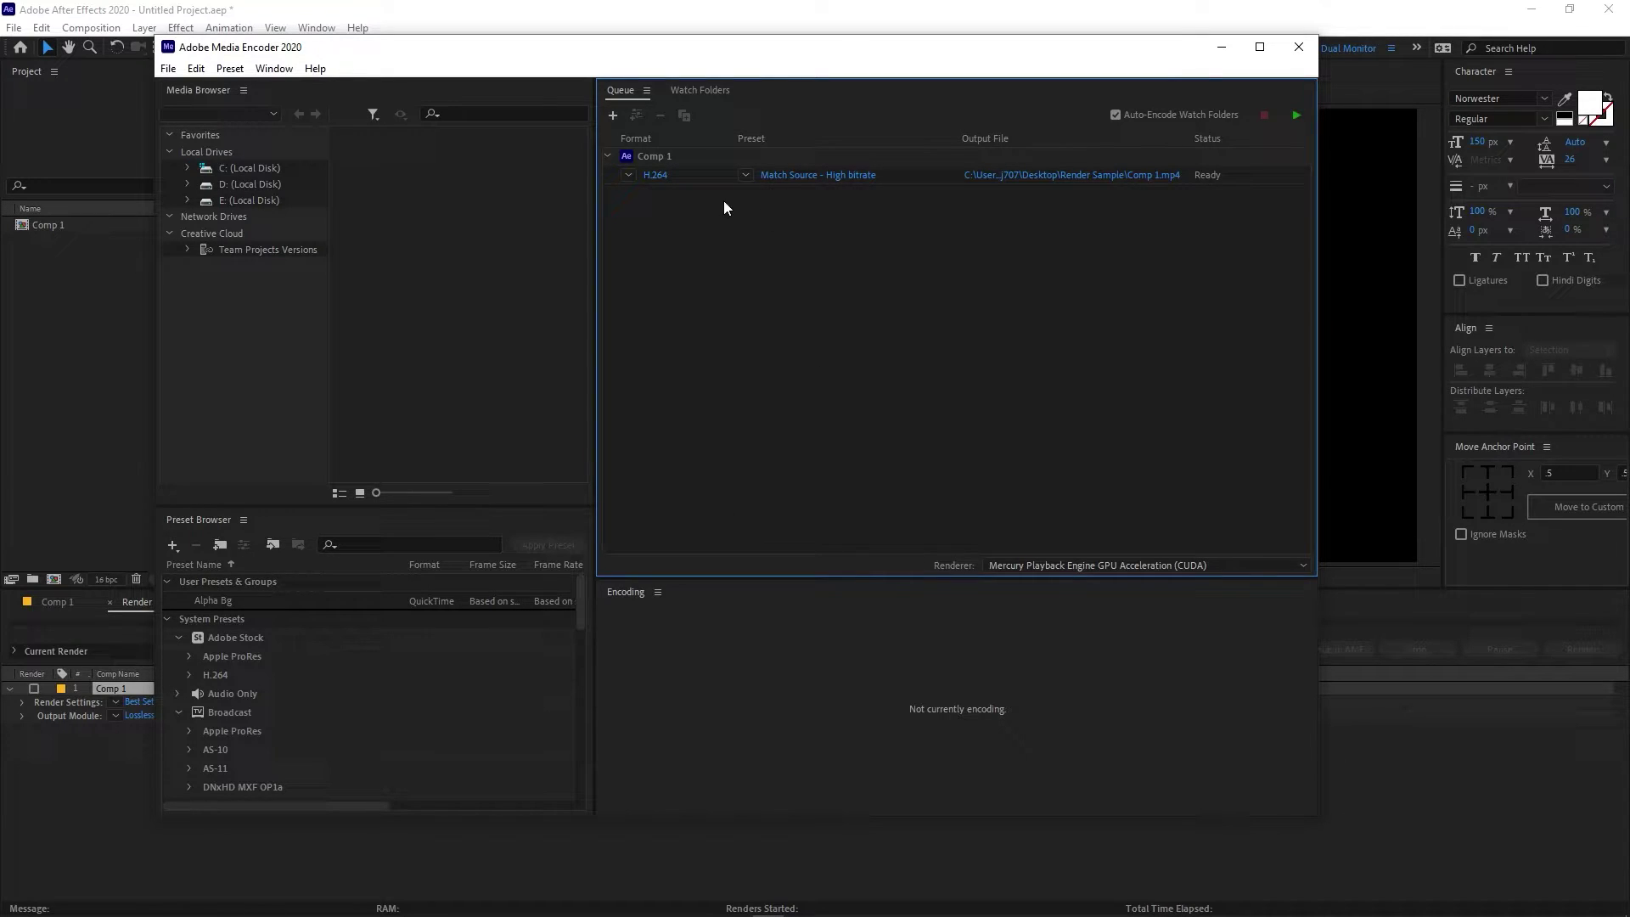
left_click(821, 181)
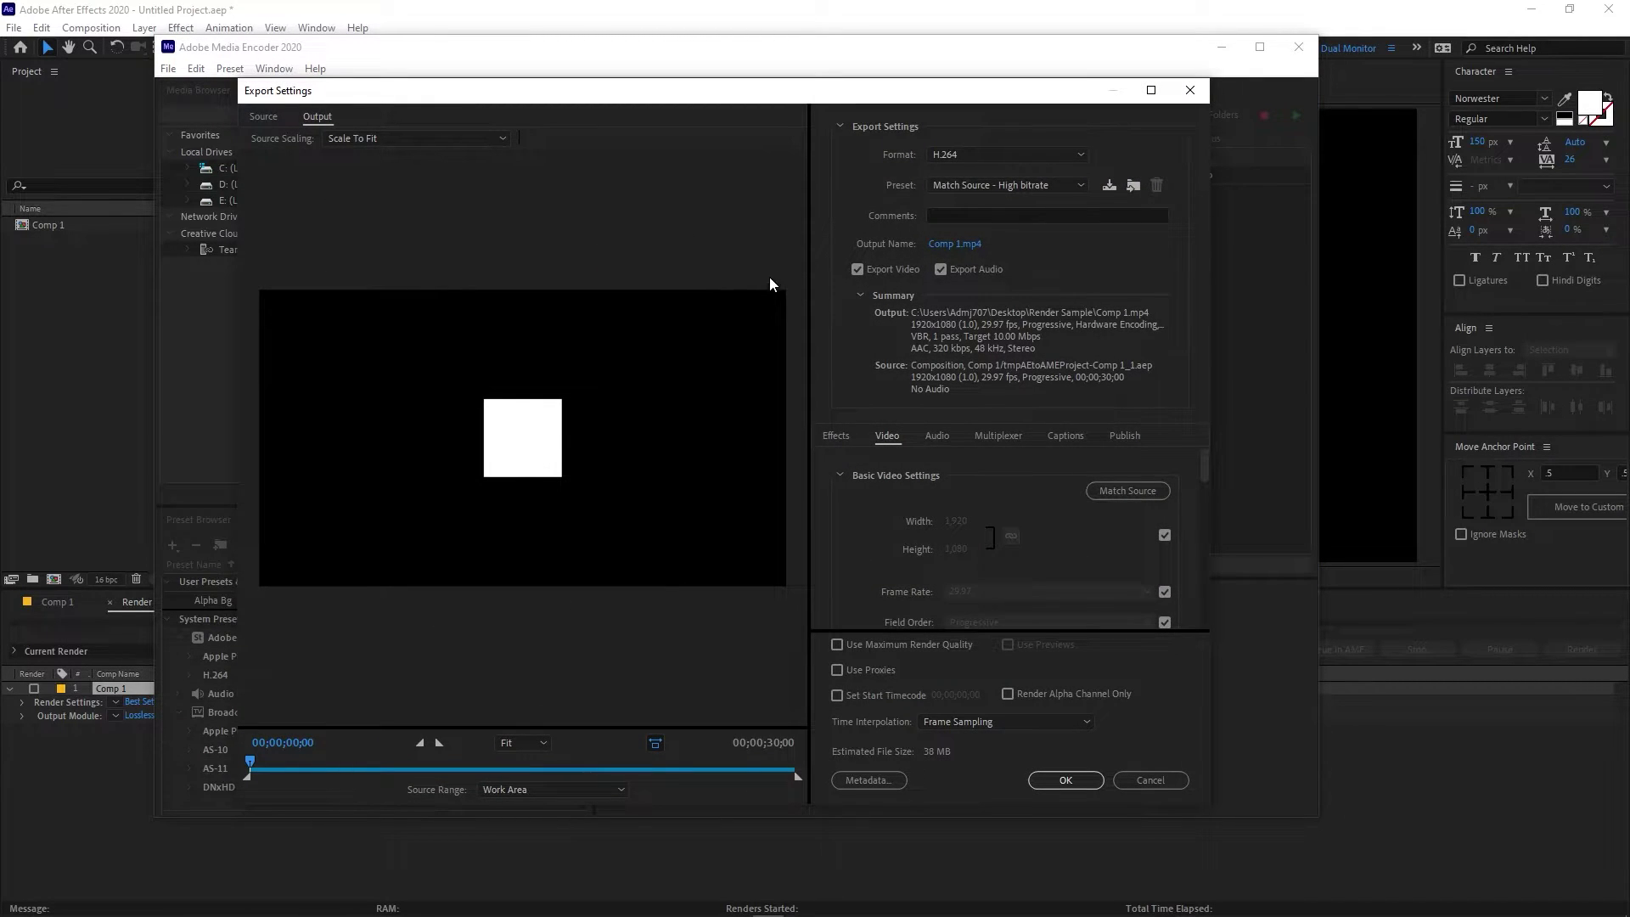
Step: Keep H.264 and switch the Comp 1 preset to YouTube 1080p Full HD at 1920×1080
left_click(986, 152)
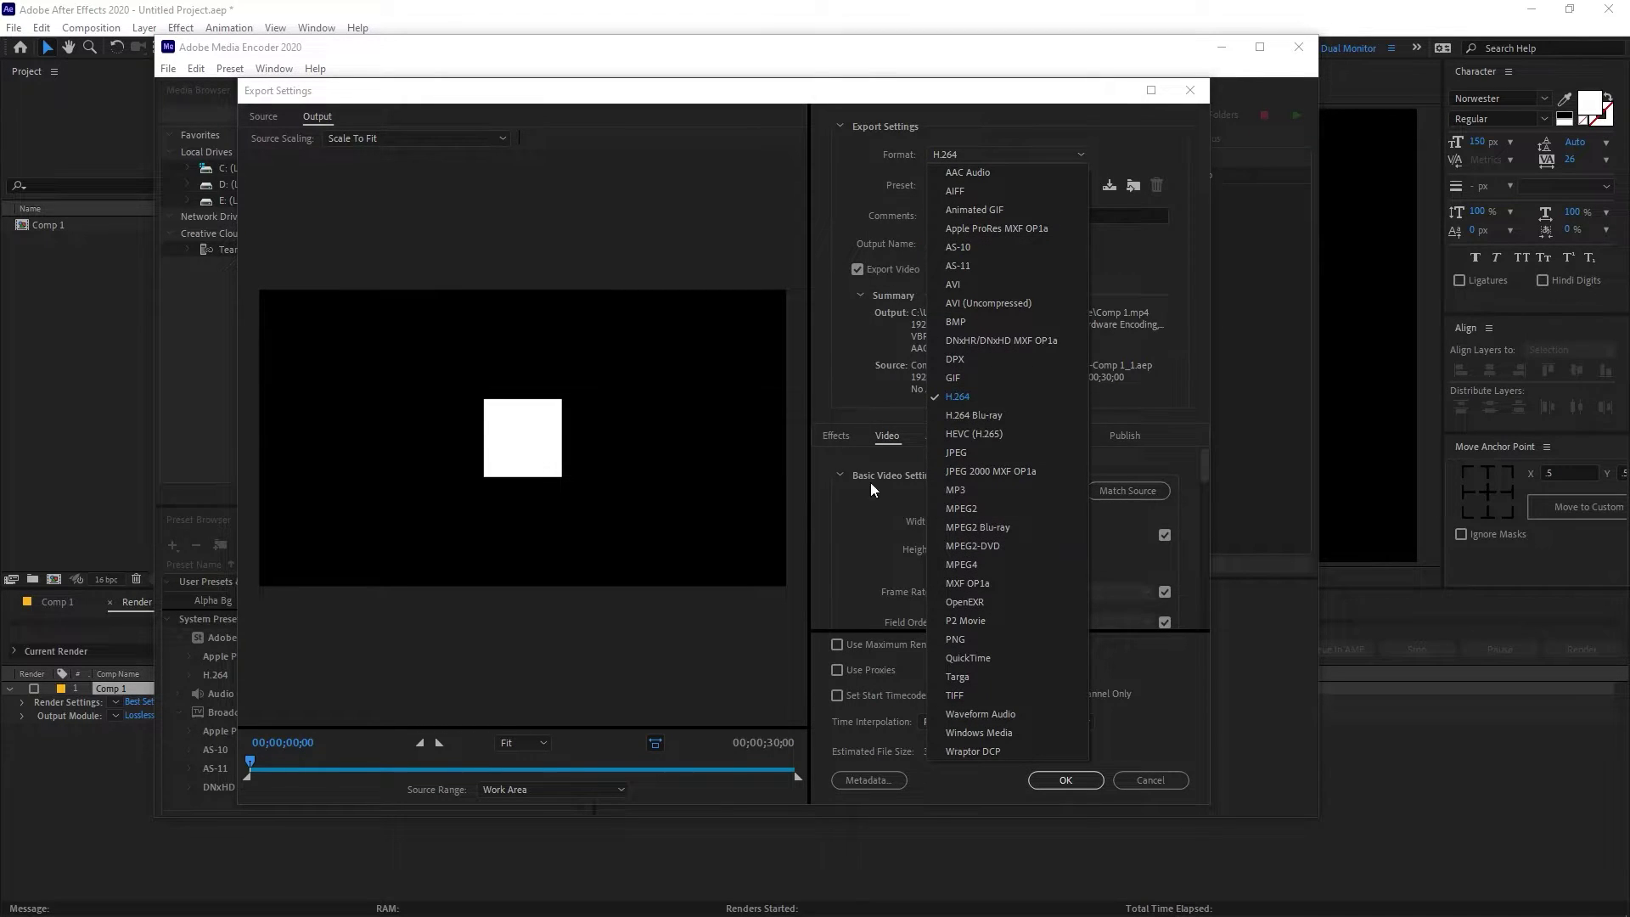
left_click_drag(796, 91, 788, 106)
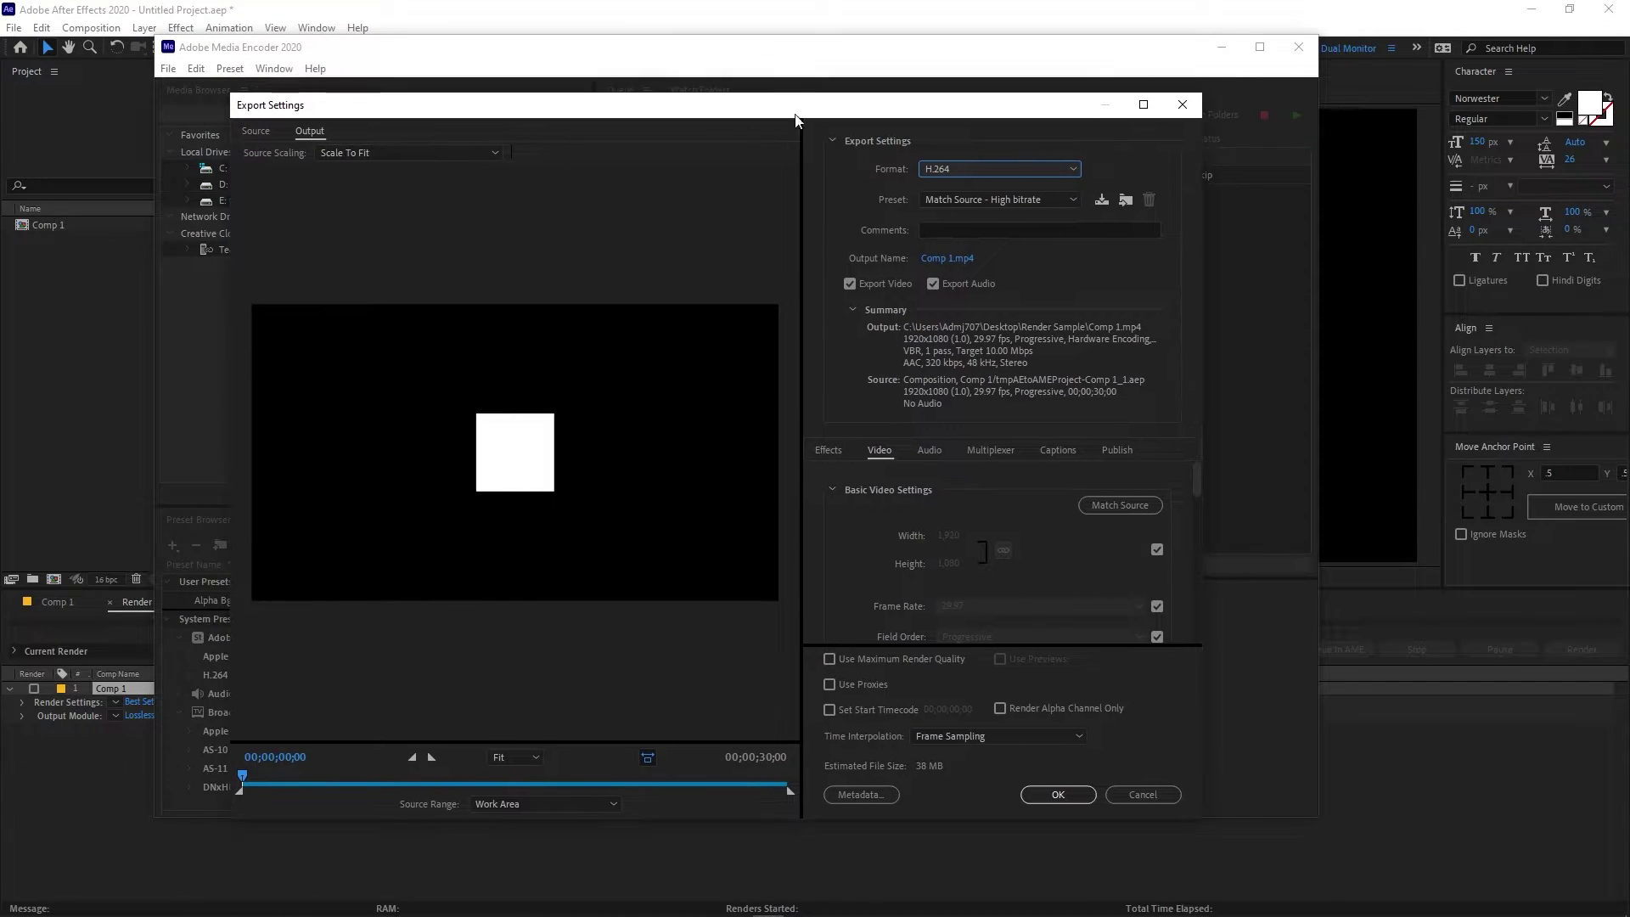
left_click(970, 170)
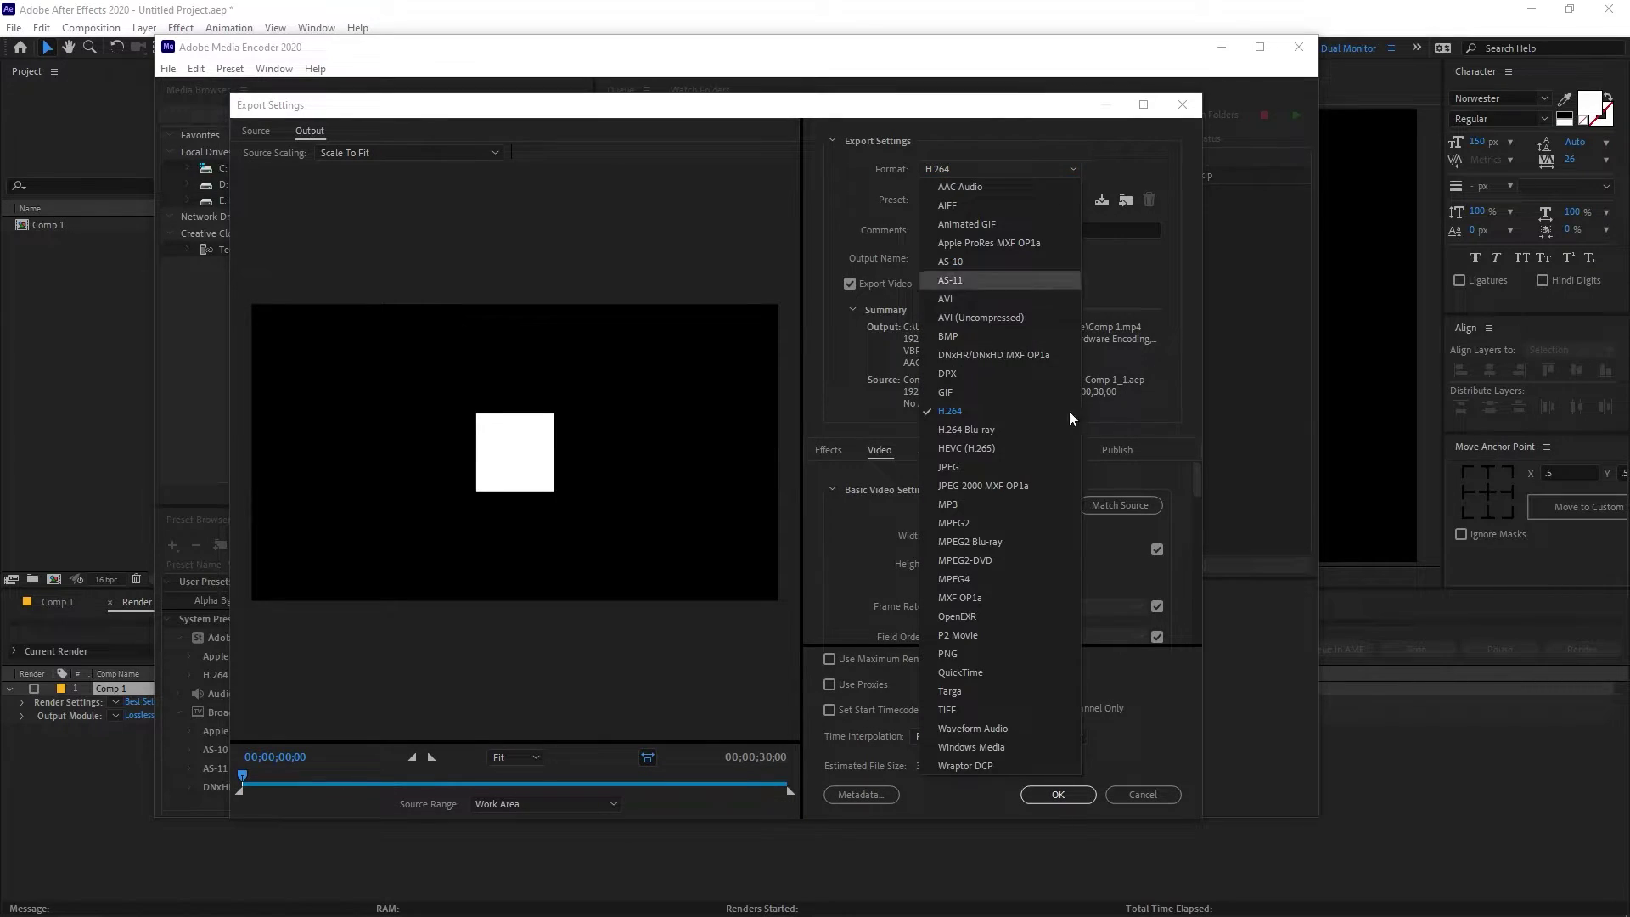
left_click(955, 410)
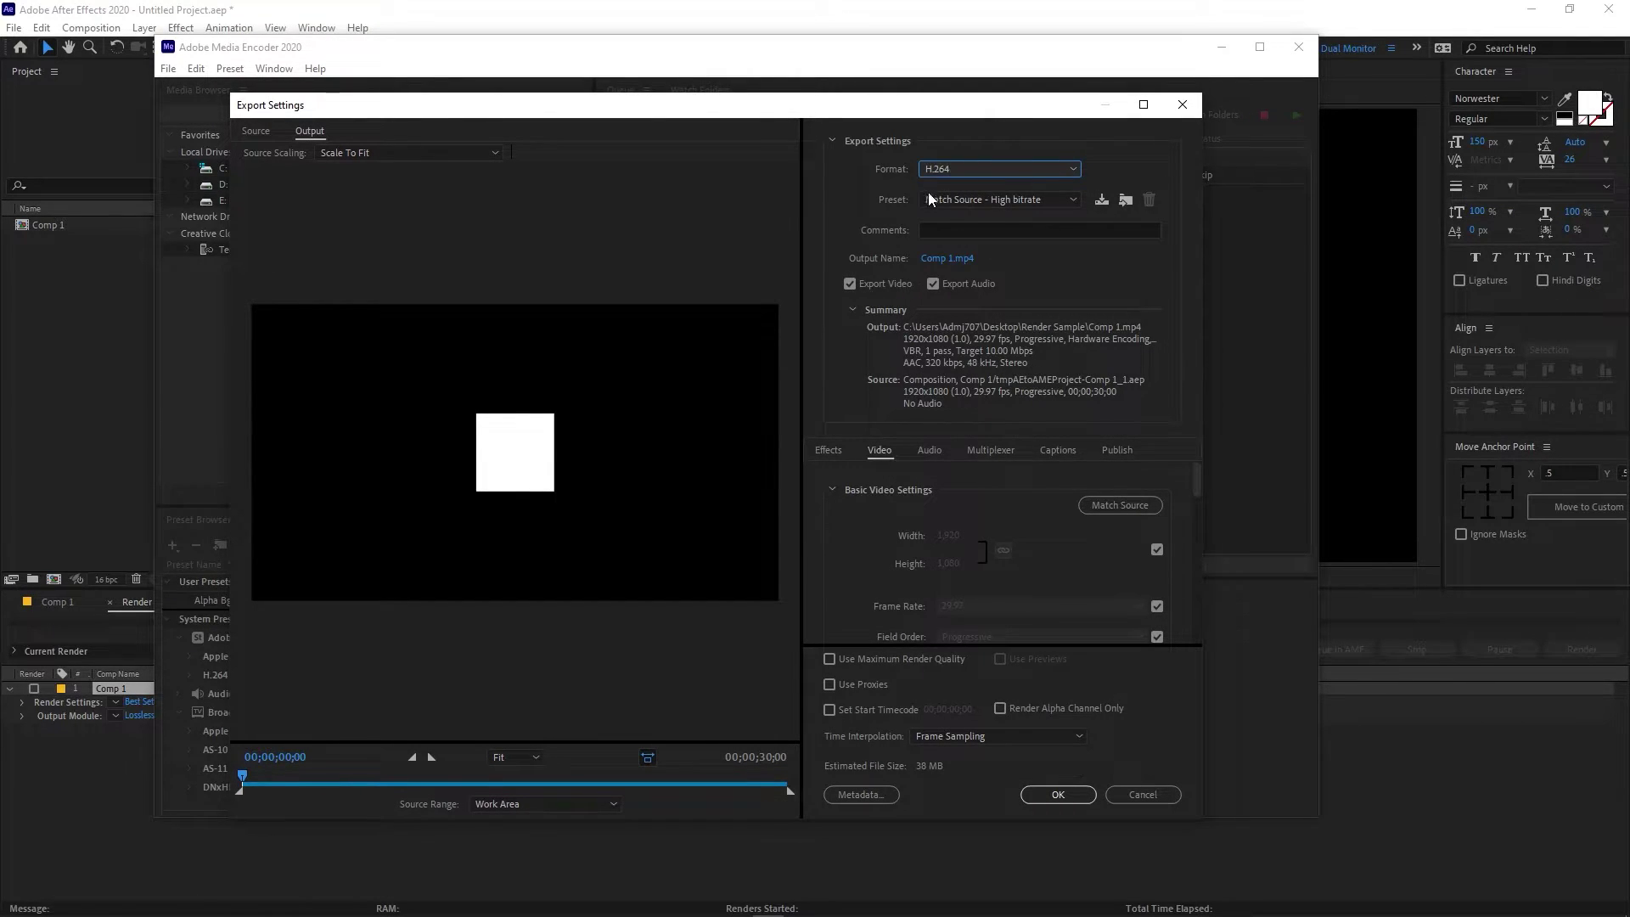
left_click(987, 199)
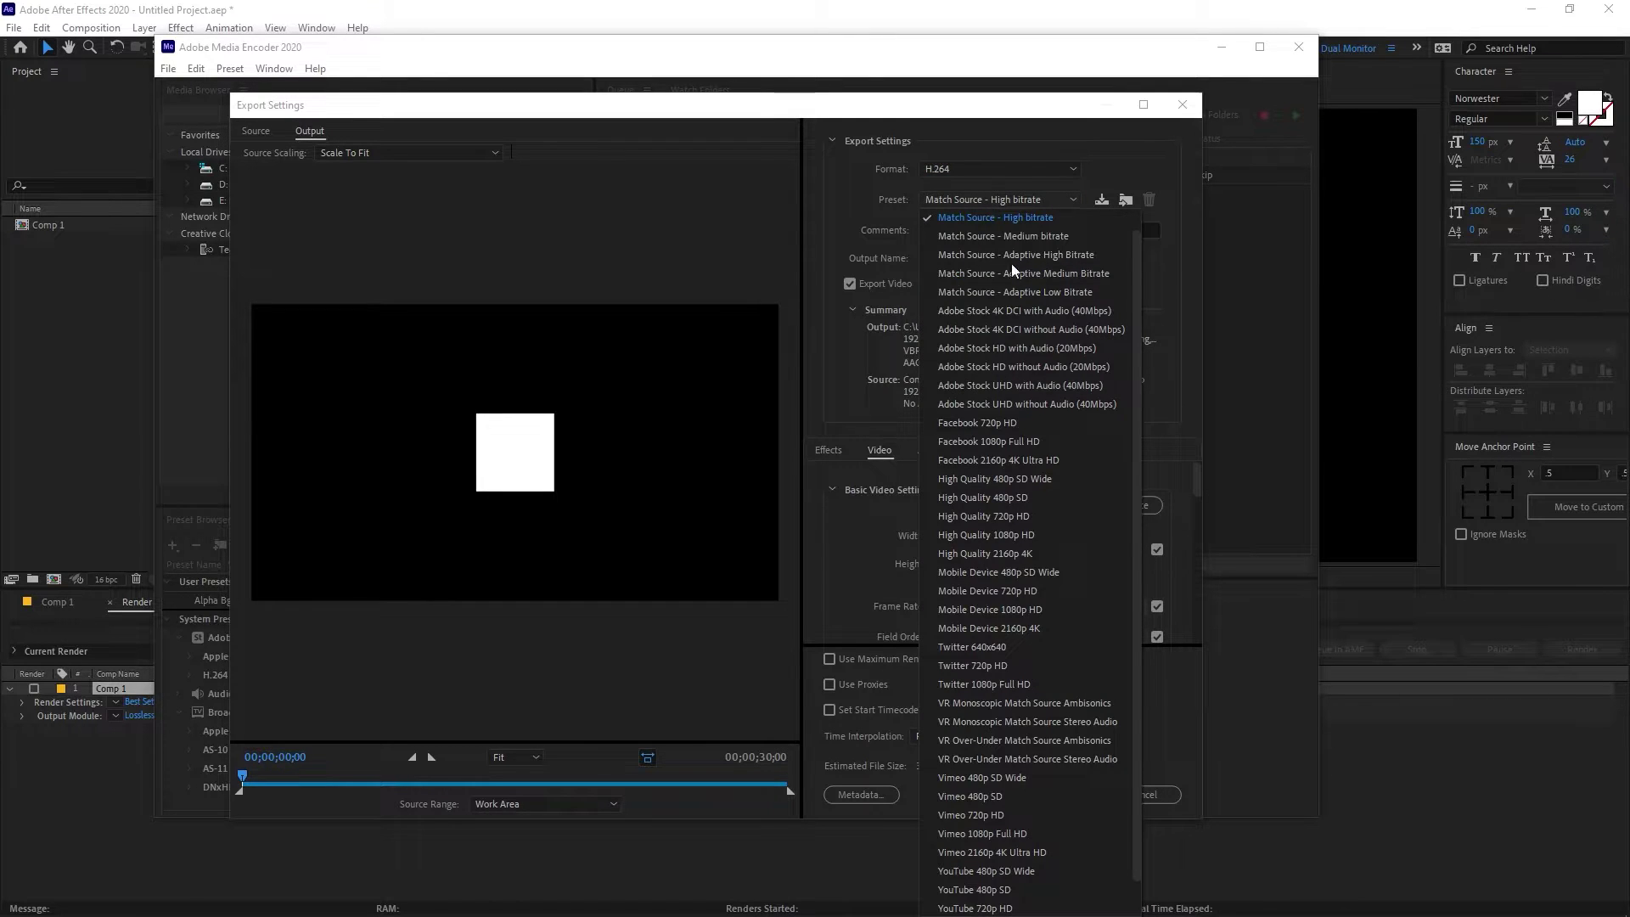
scroll(1032, 348, "down", 1)
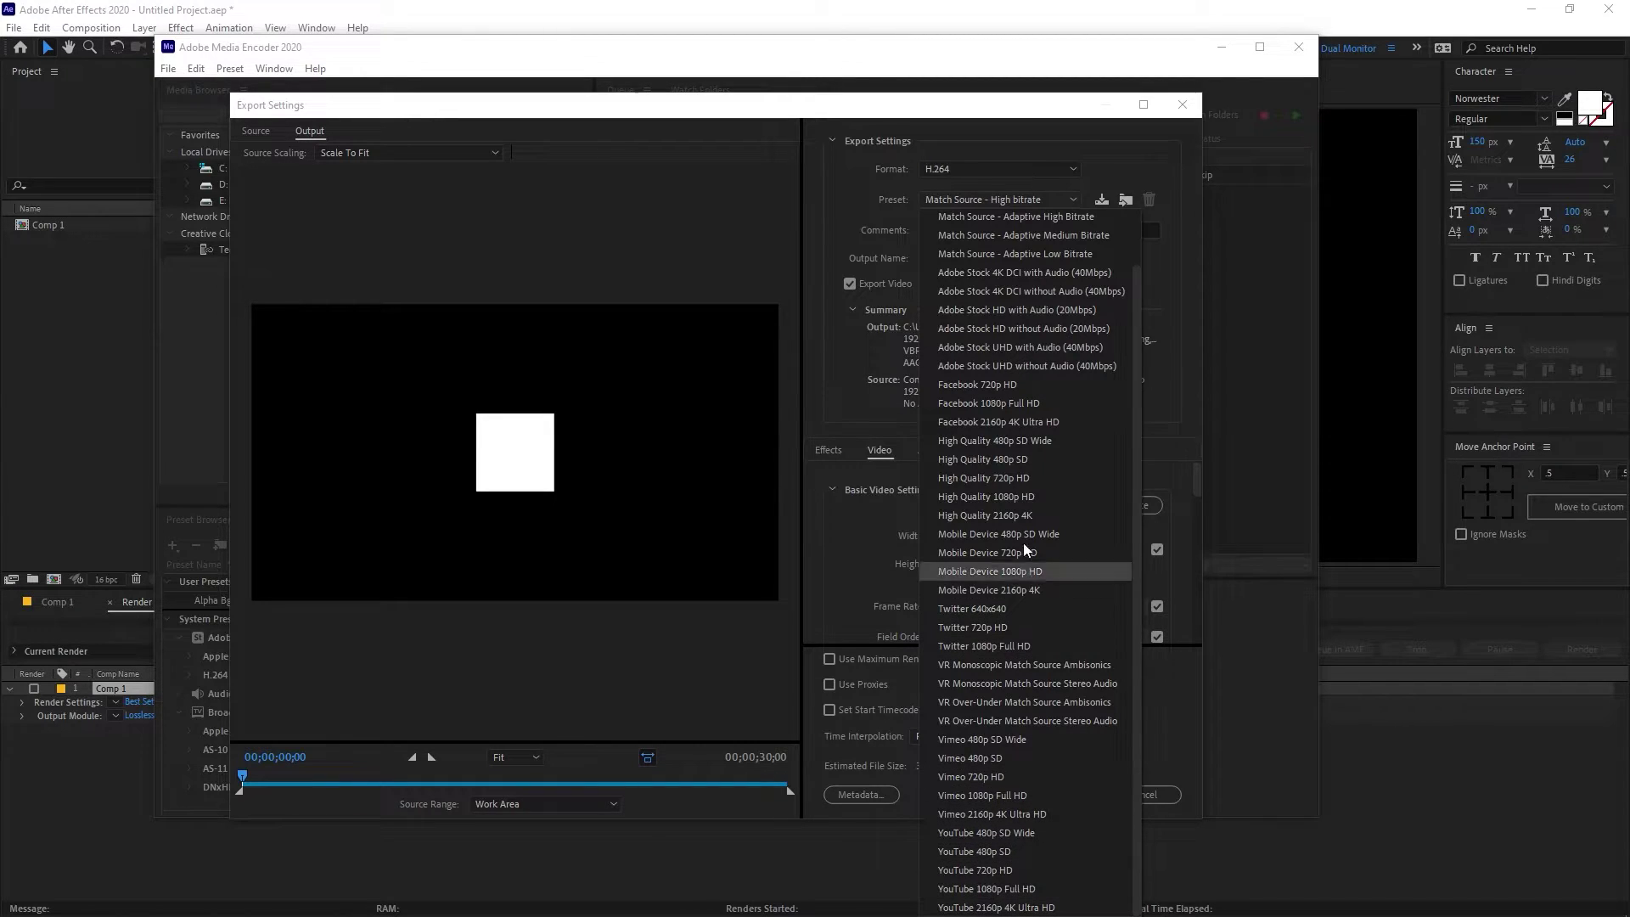
left_click(963, 892)
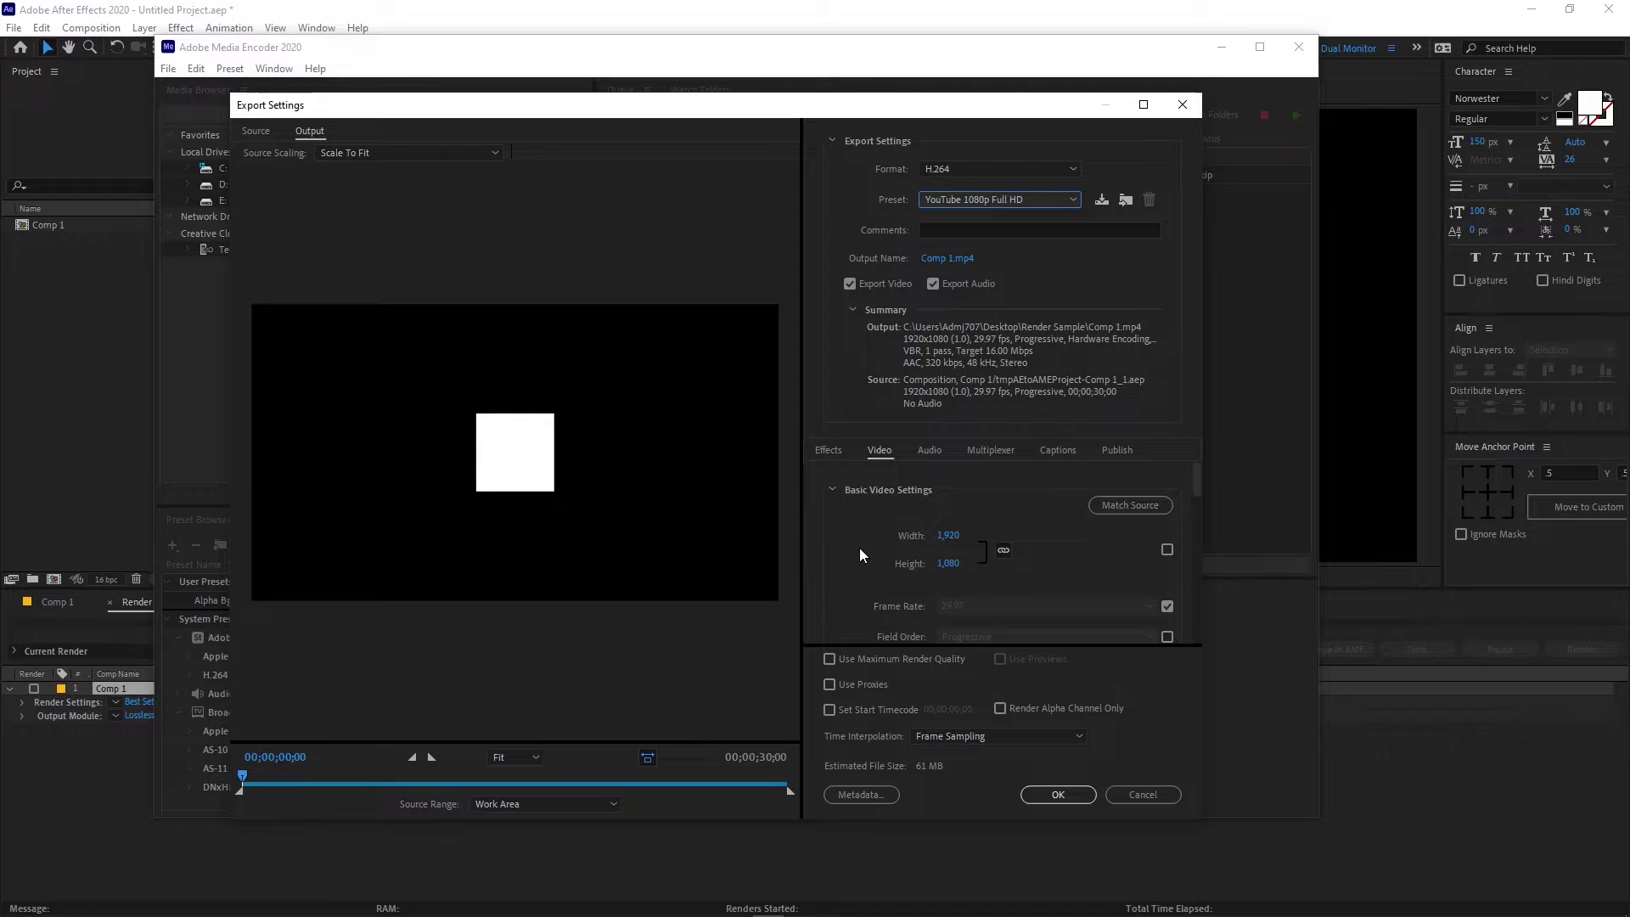
Step: Enable Render at Maximum Depth and scroll down through the Video encoding settings
scroll(859, 548, "down", 3)
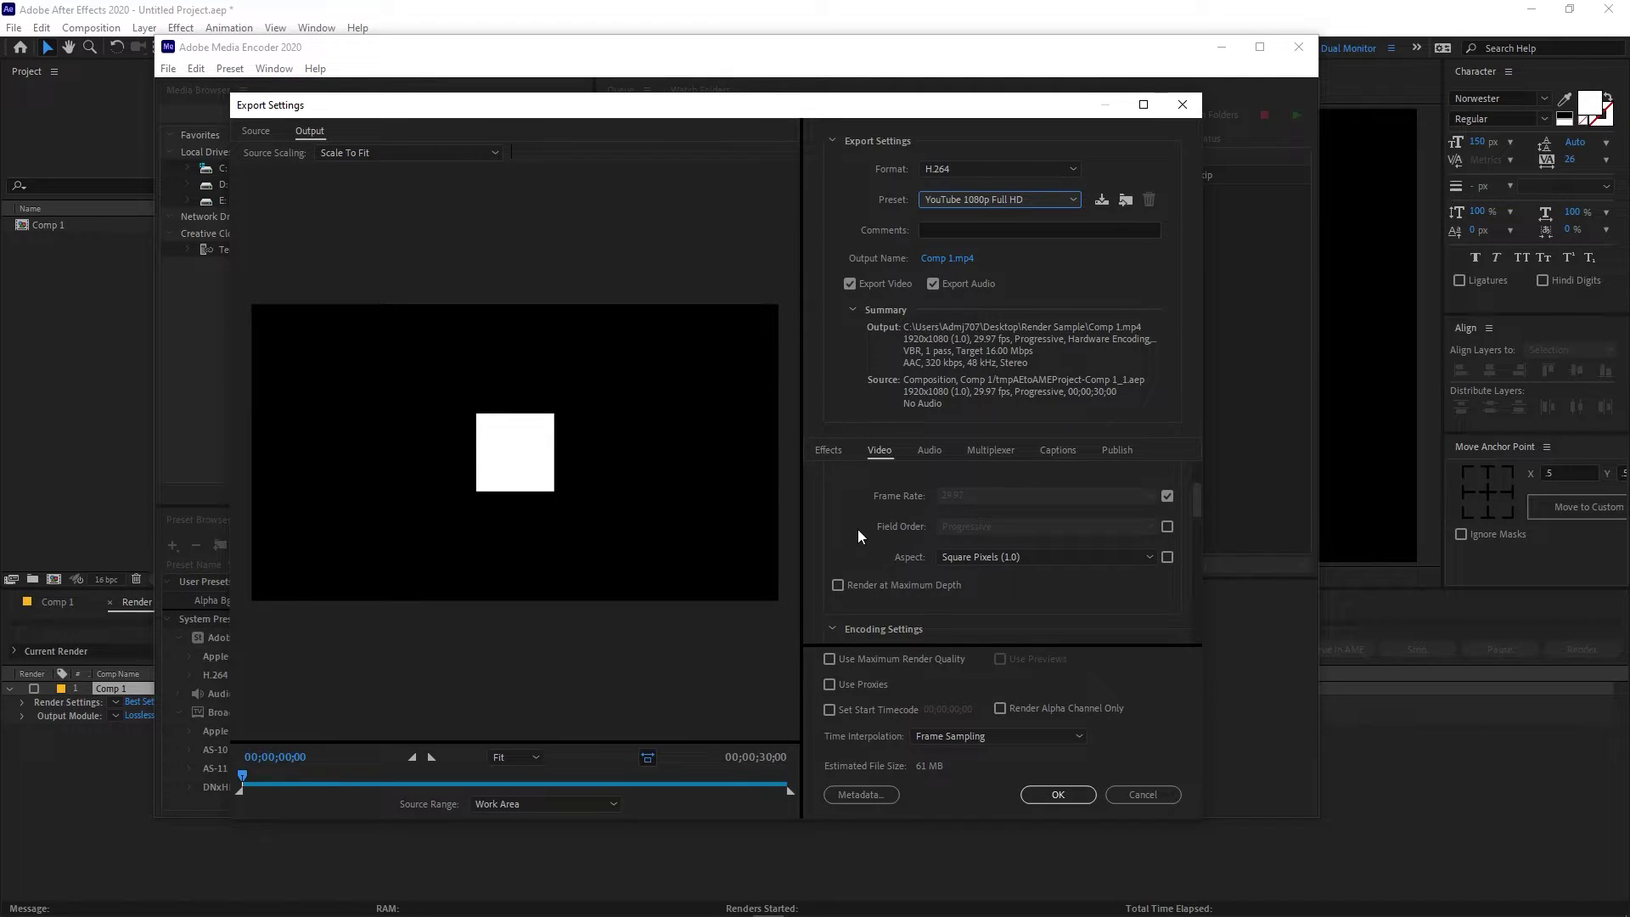
left_click(838, 585)
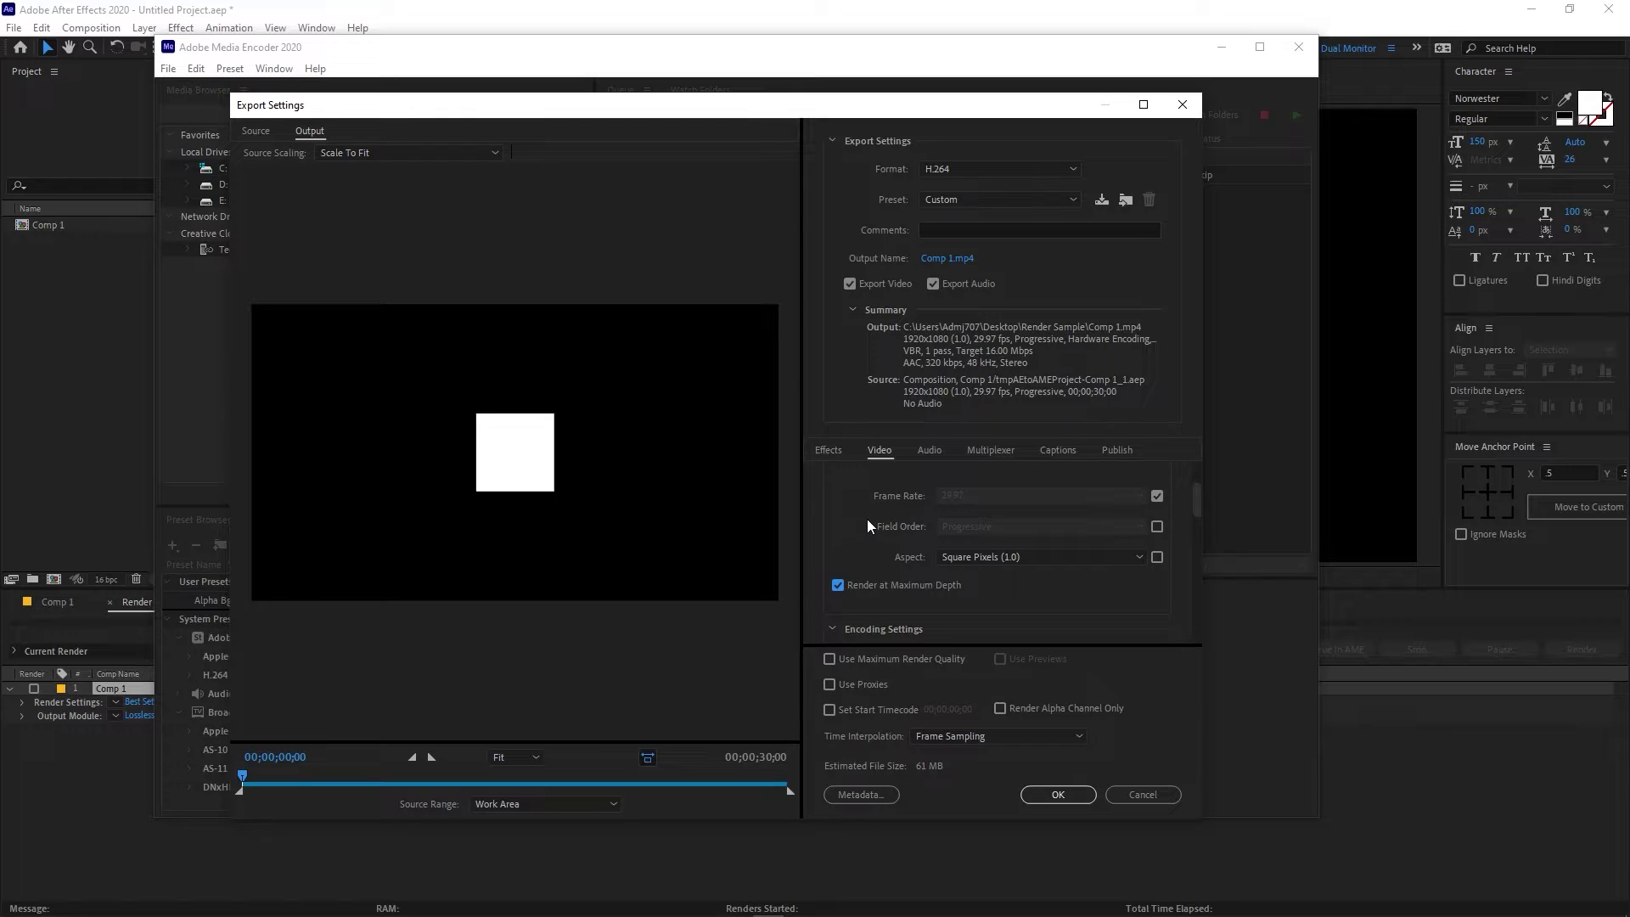
scroll(873, 527, "down", 3)
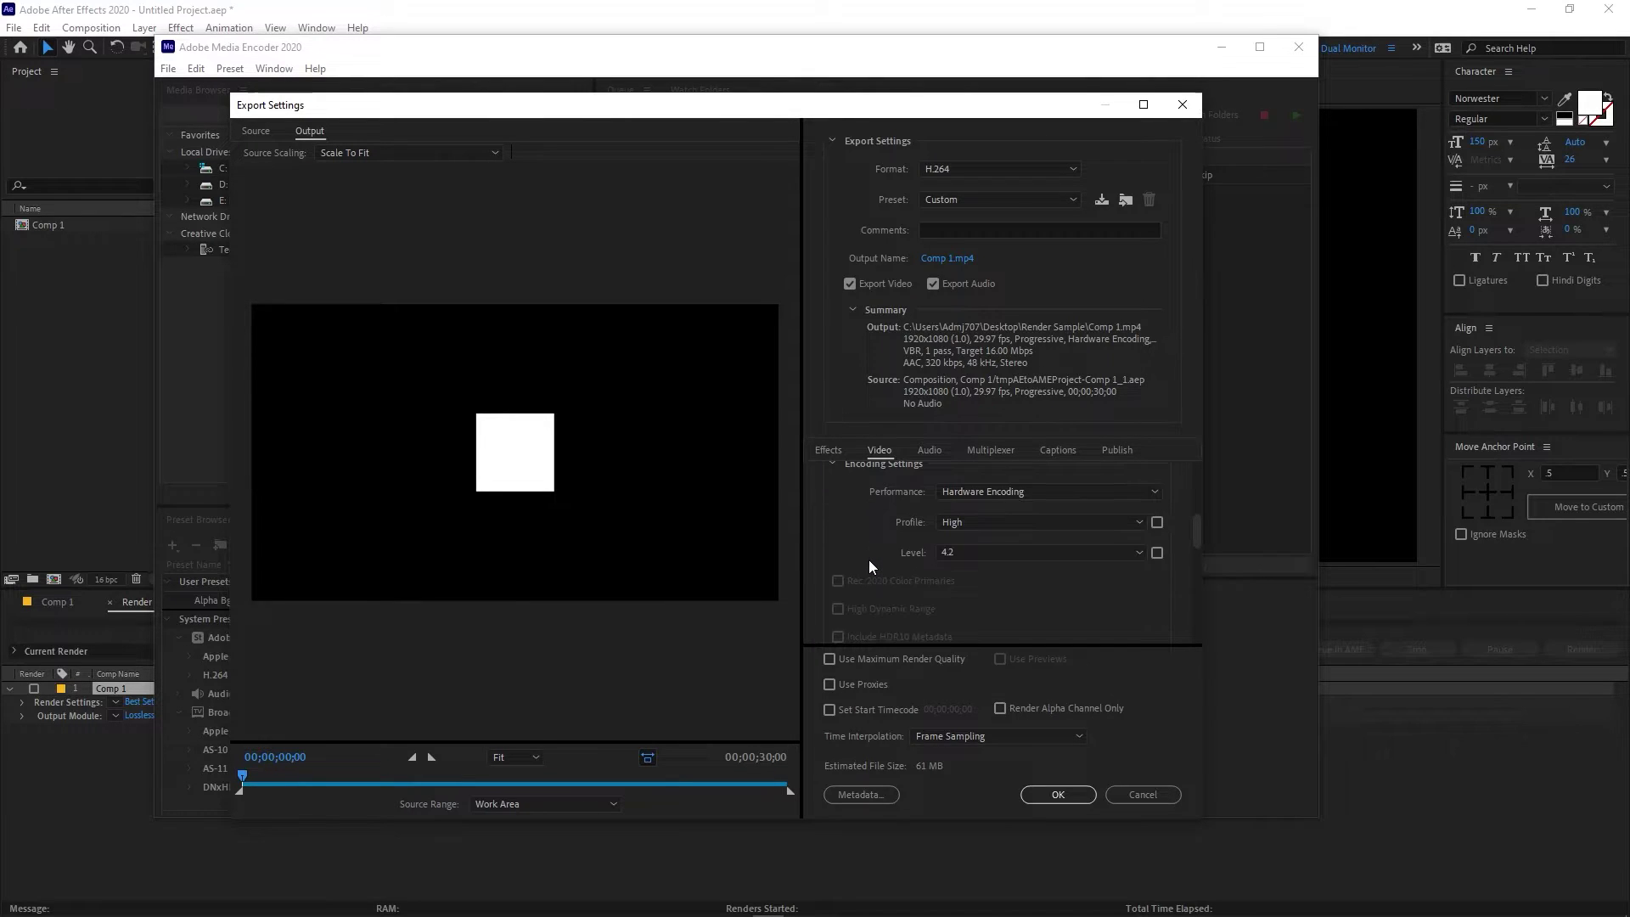
scroll(869, 560, "down", 5)
scroll(878, 548, "down", 3)
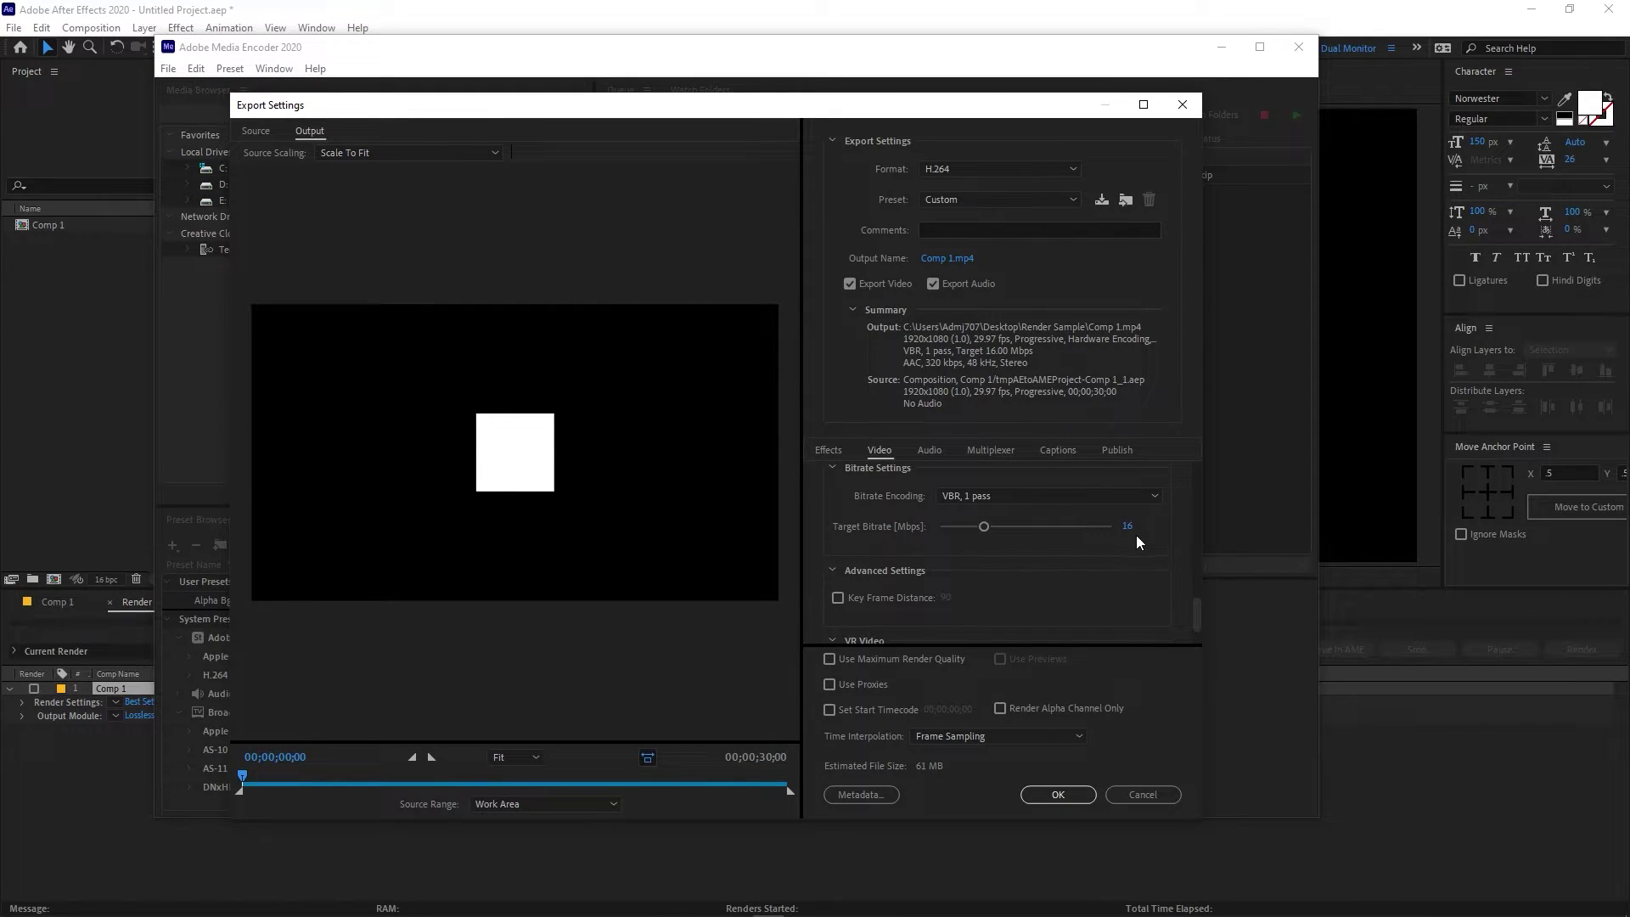
scroll(878, 513, "down", 1)
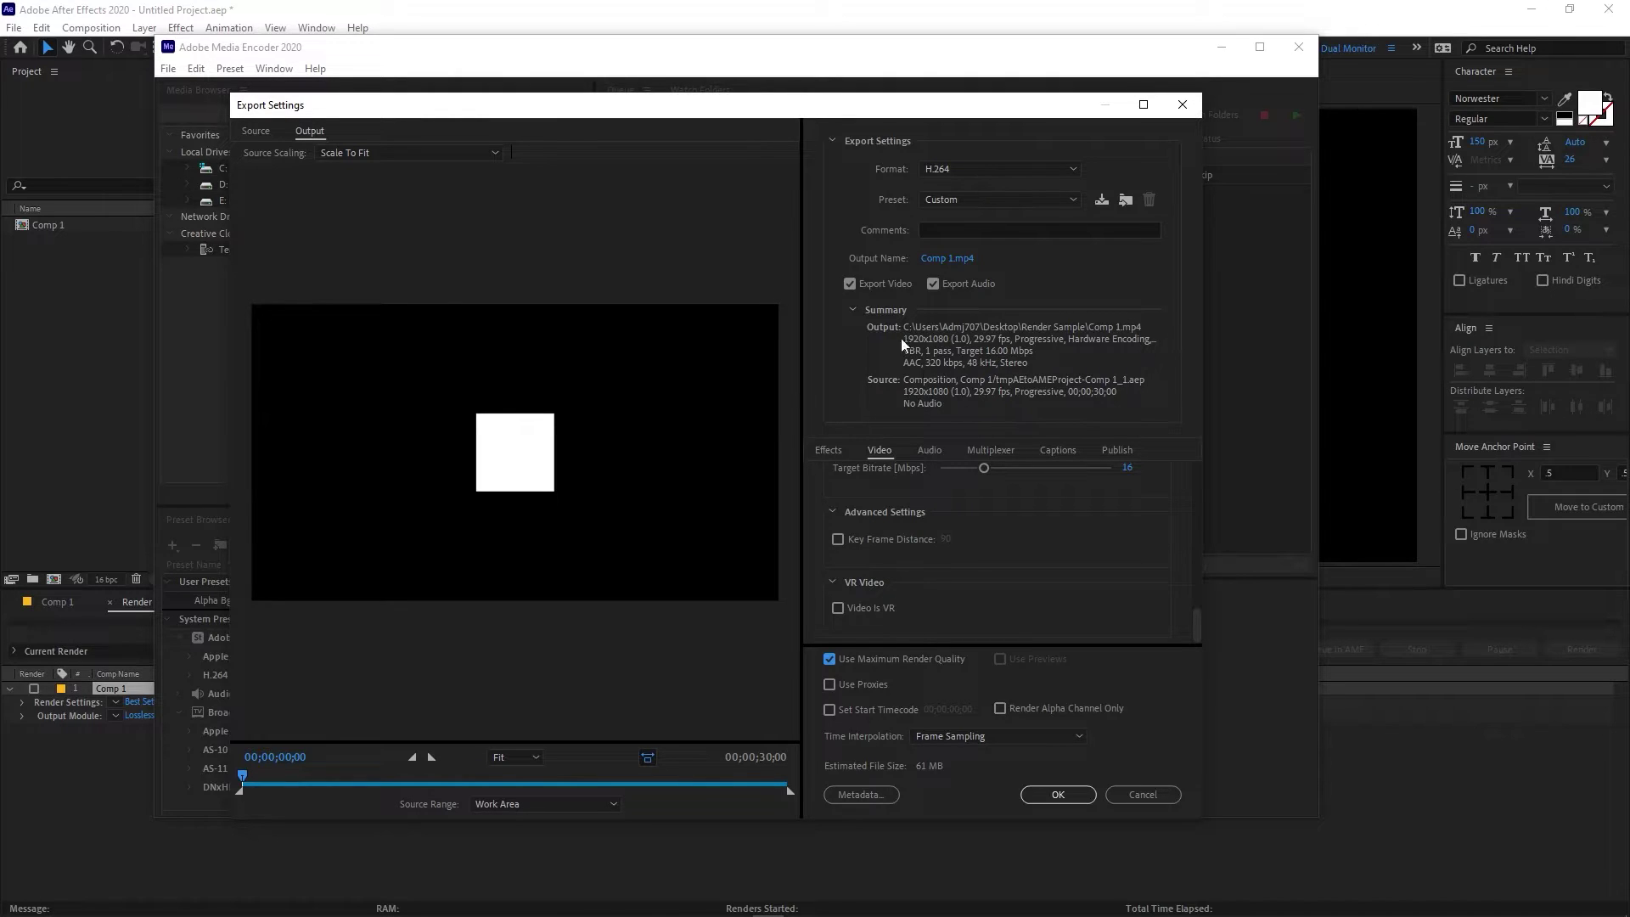
Step: Save the output as Comp 1.mp4 in Render Sample and apply the export settings
left_click(953, 258)
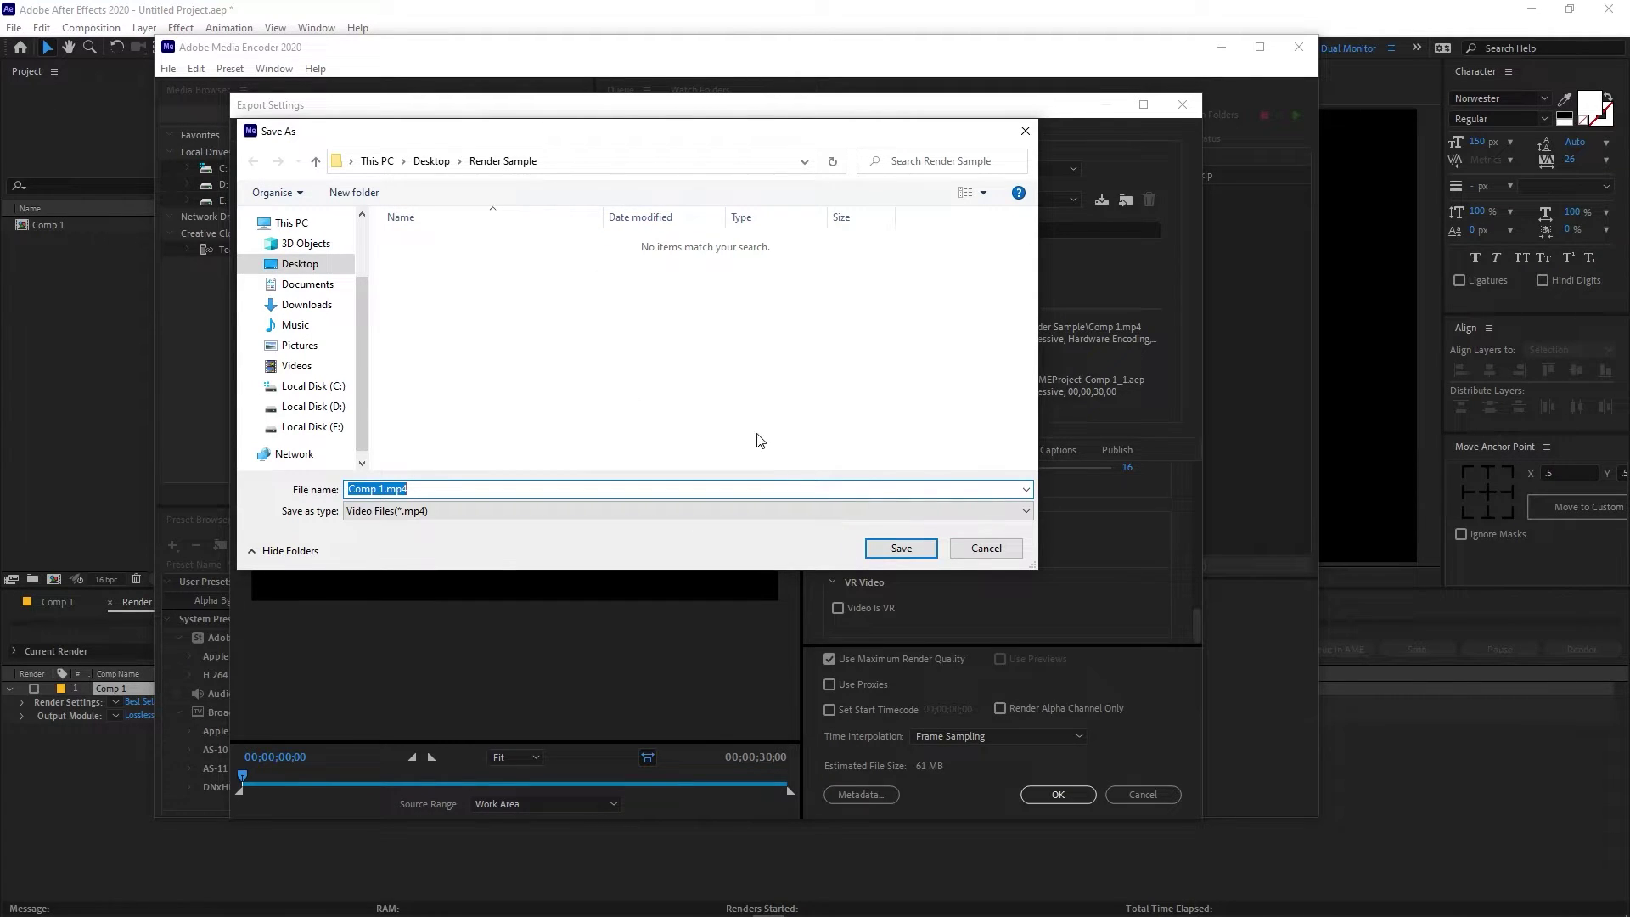
left_click(900, 554)
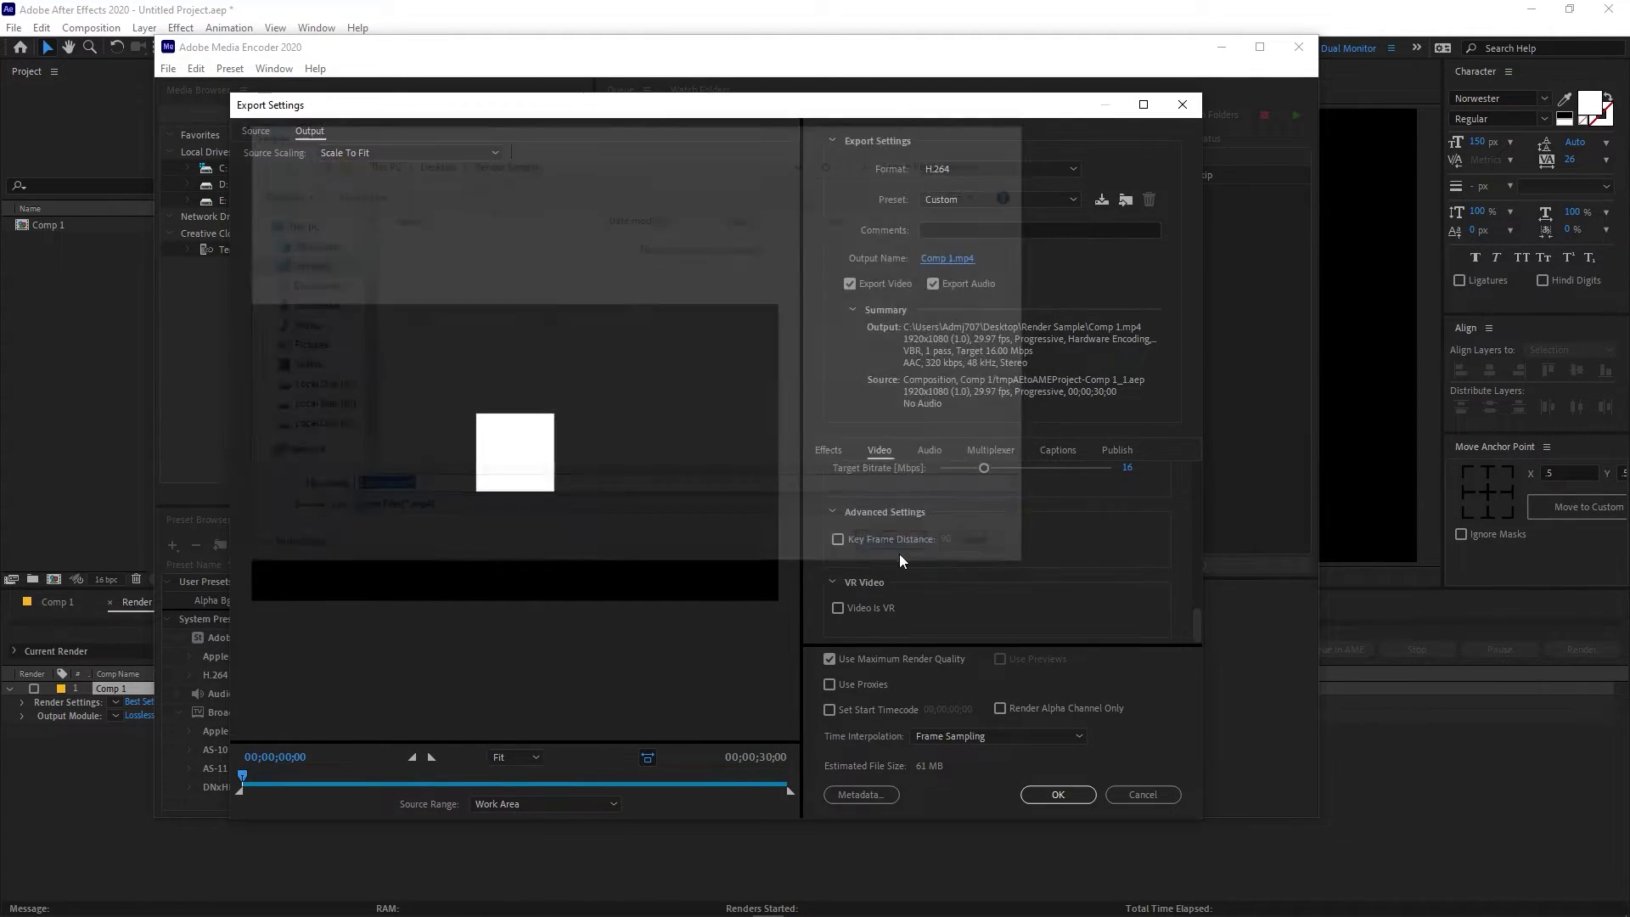
left_click(1057, 794)
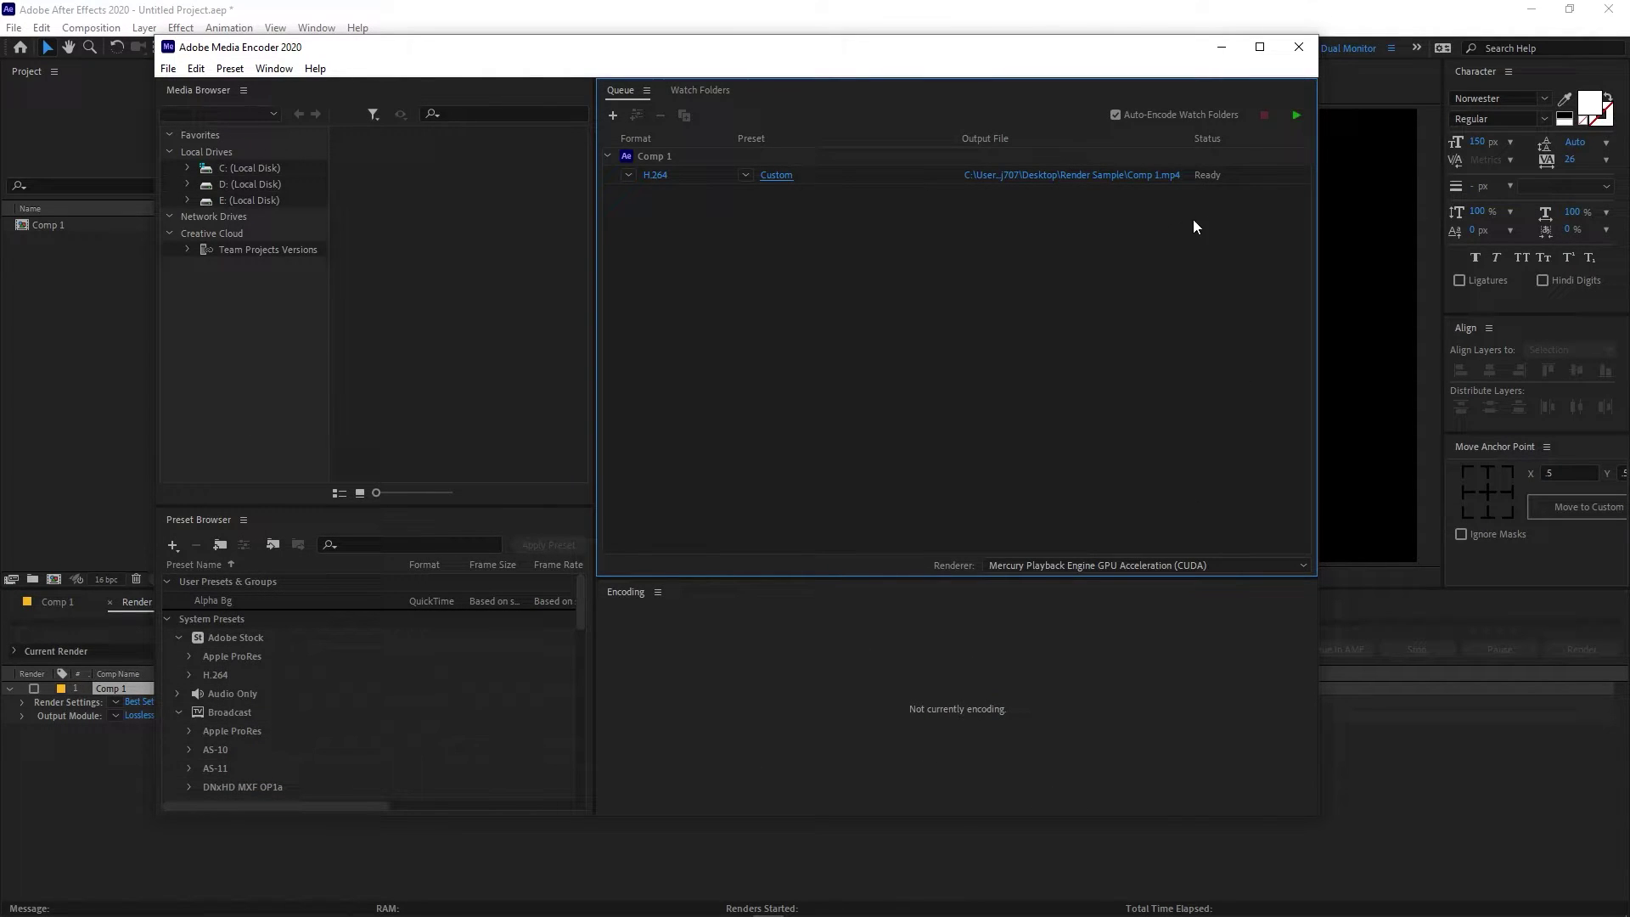
Step: Encode the queued Comp 1 job and switch to the Render Sample folder
left_click(1296, 114)
key("alt+Tab")
key("alt+Tab")
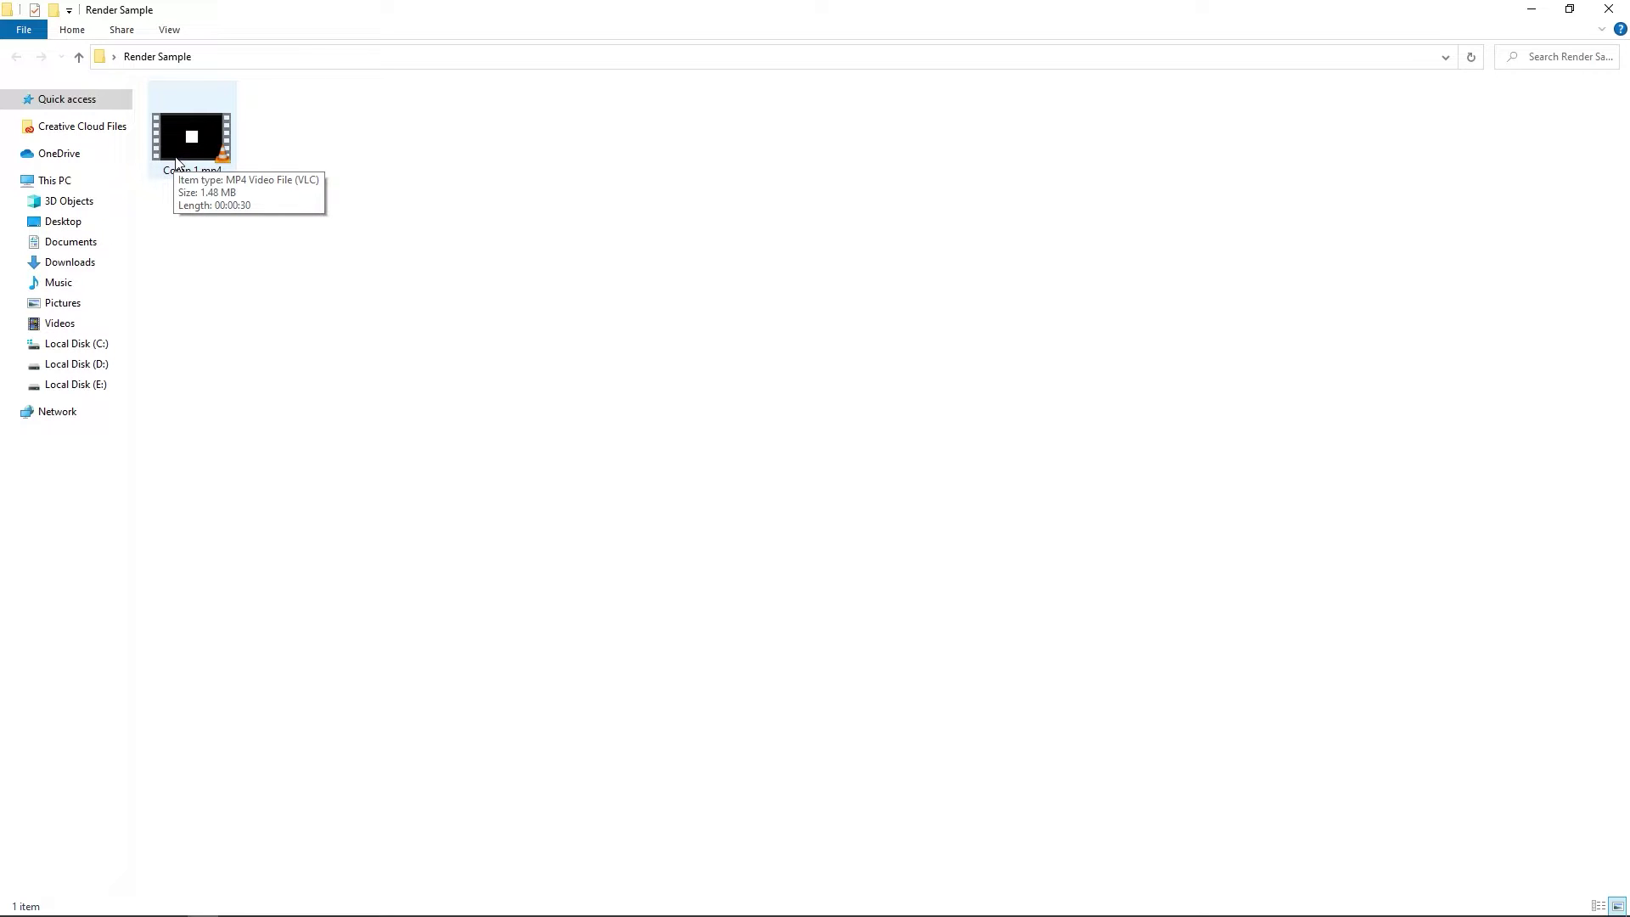
Step: Play Comp 1.mp4 in VLC to check the render, then return to After Effects
double_click(201, 144)
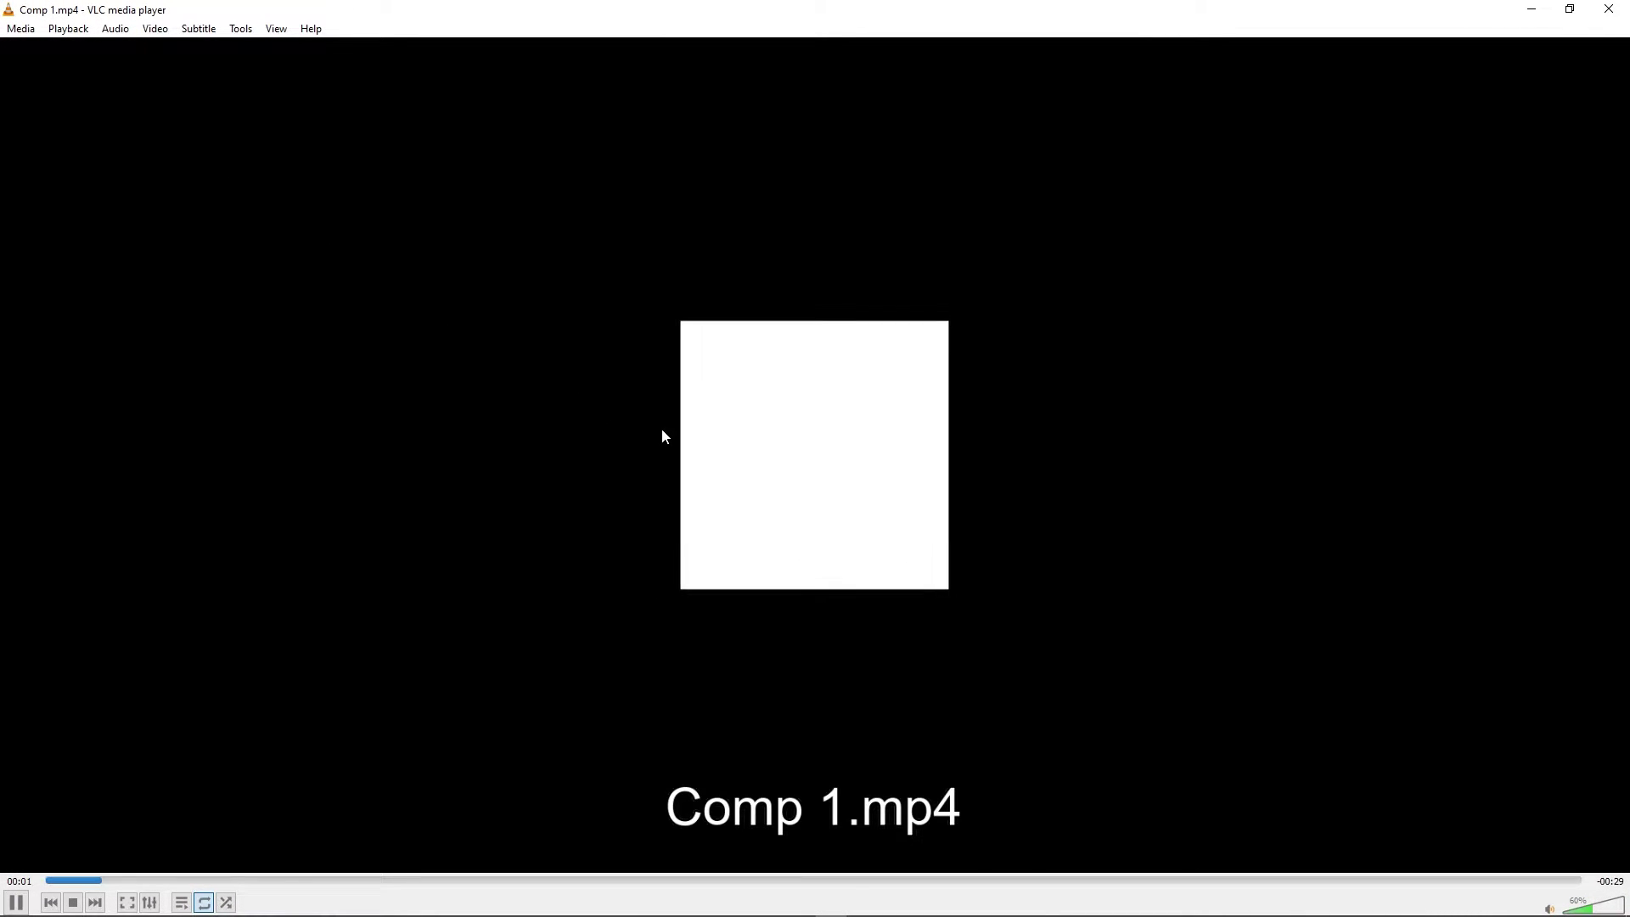
left_click(1609, 8)
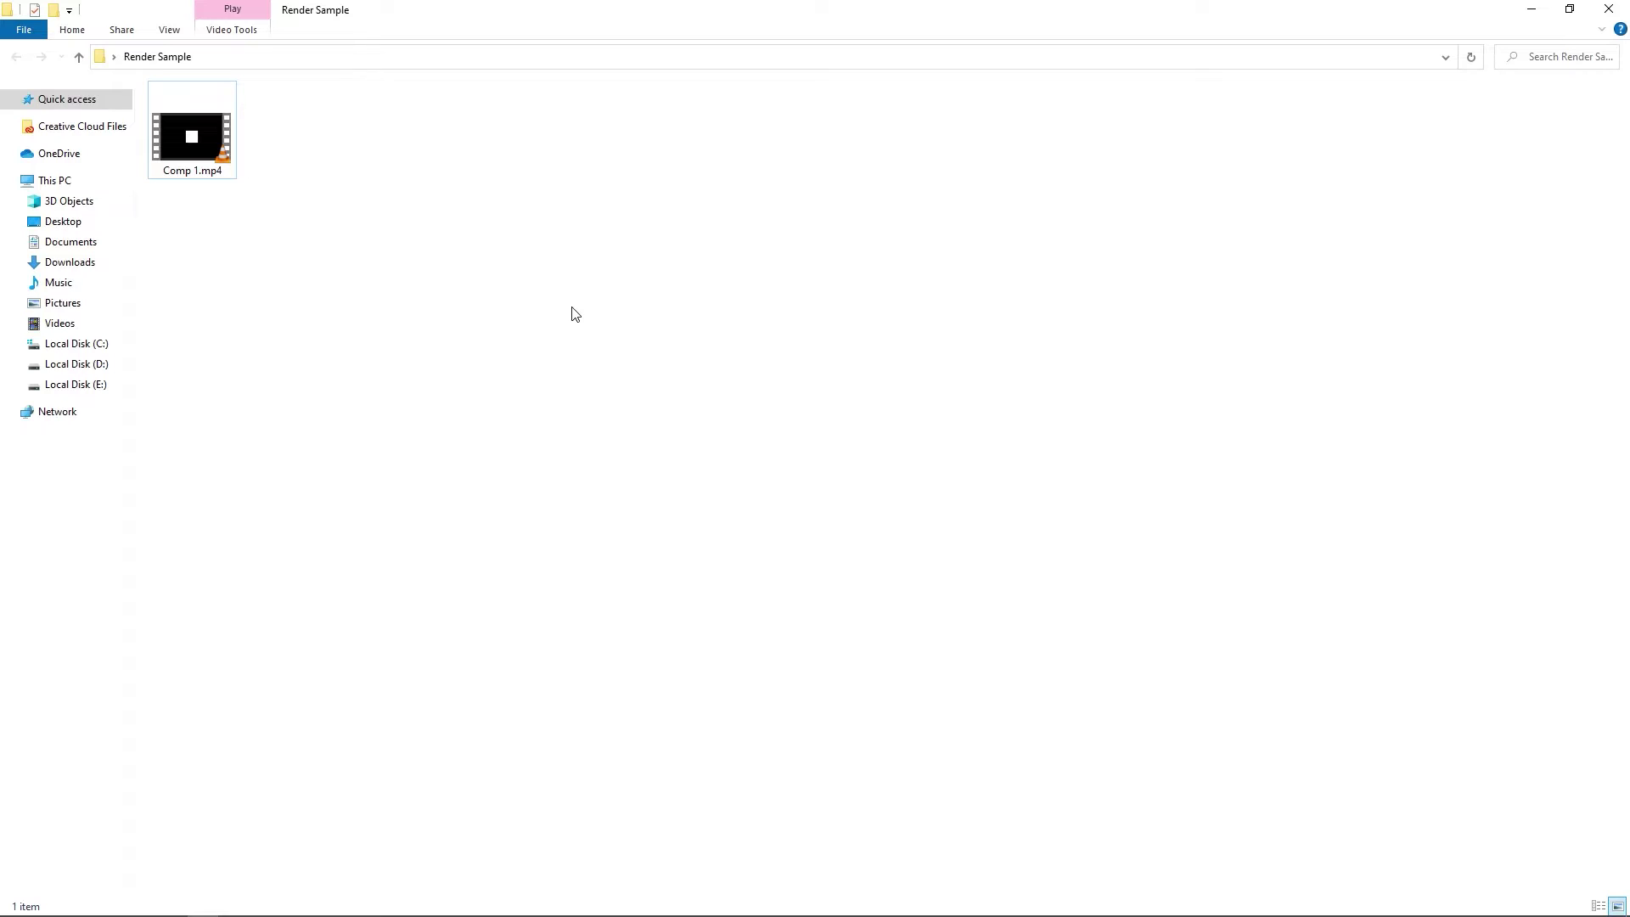
key("alt+Tab")
key("alt+Tab")
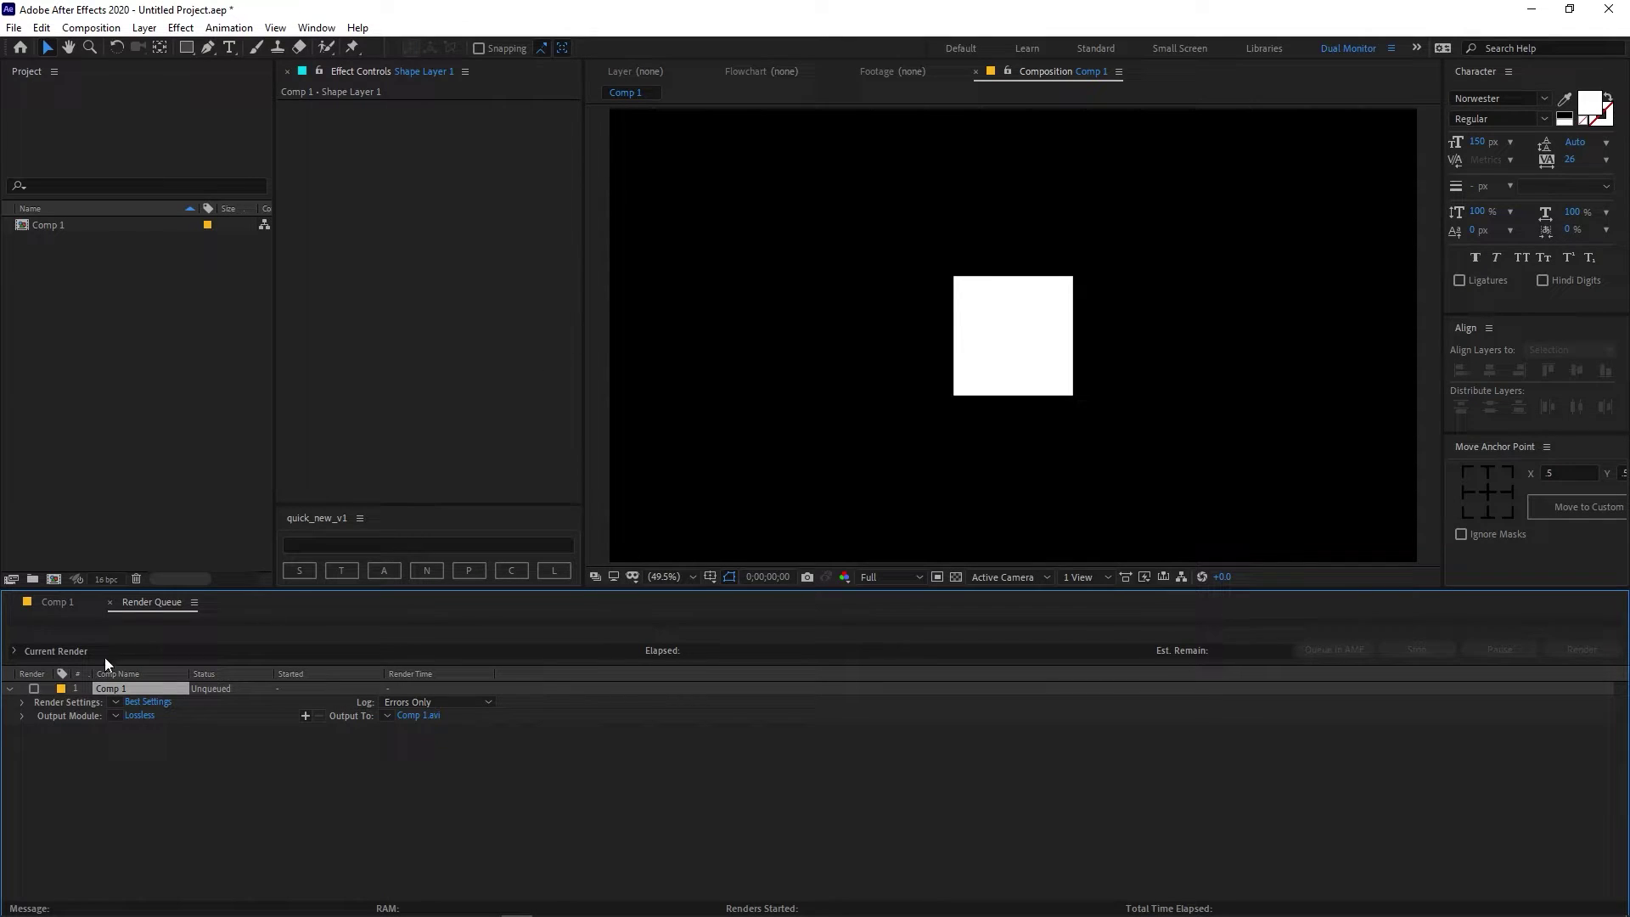
Step: Add Comp 1 to the Render Queue again with Ctrl+M and send it to Media Encoder
left_click(52, 603)
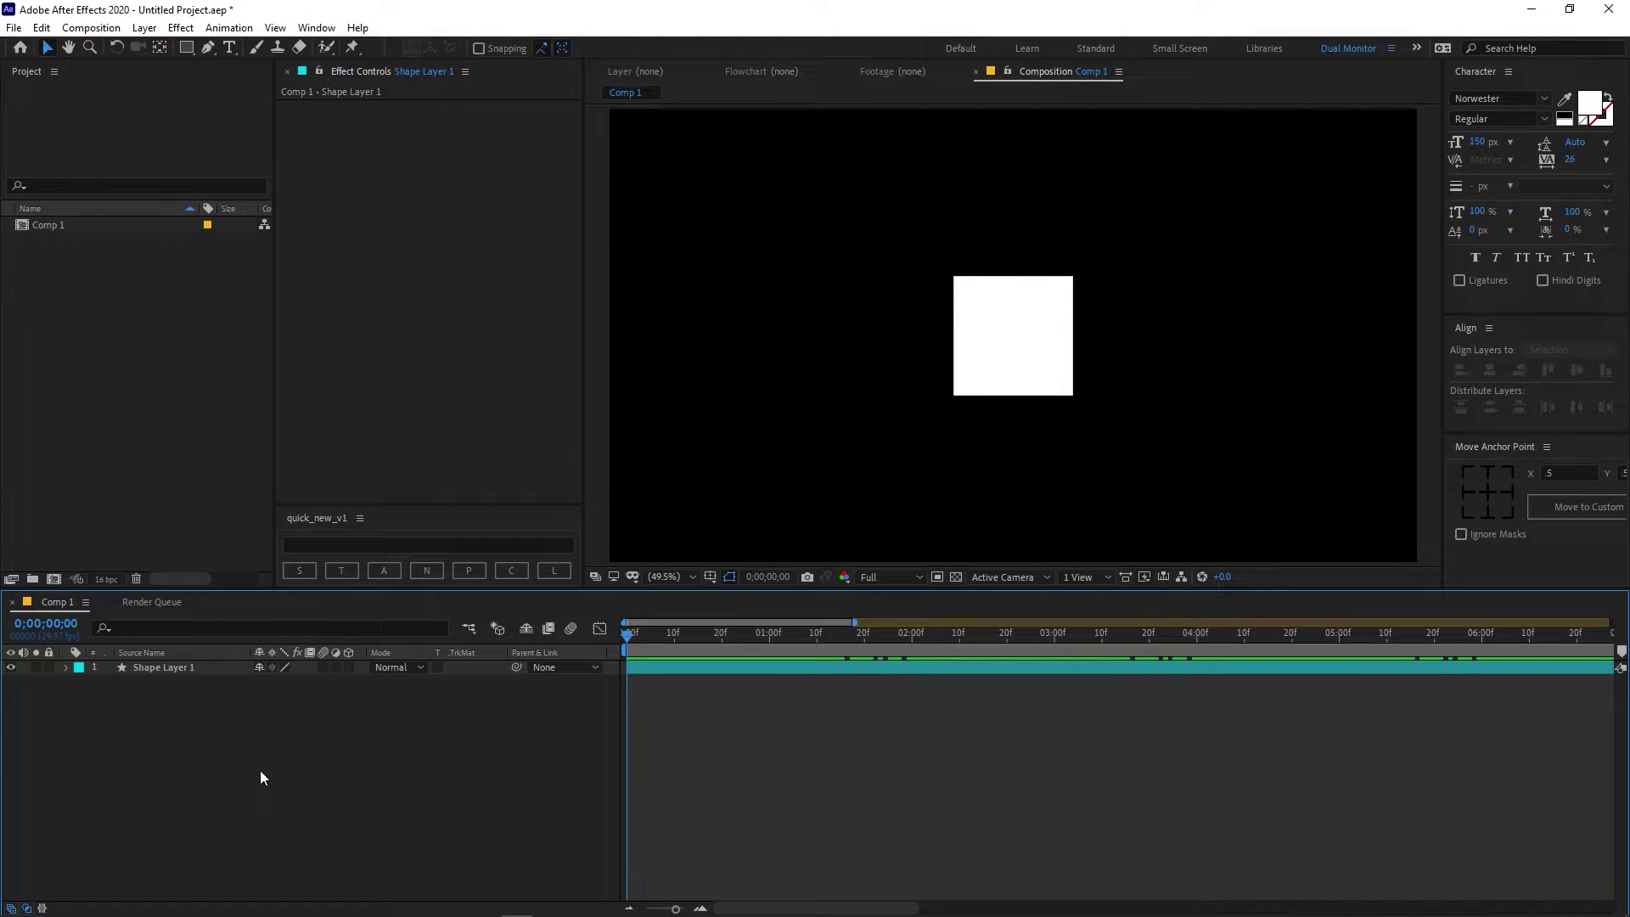
key("ctrl+m")
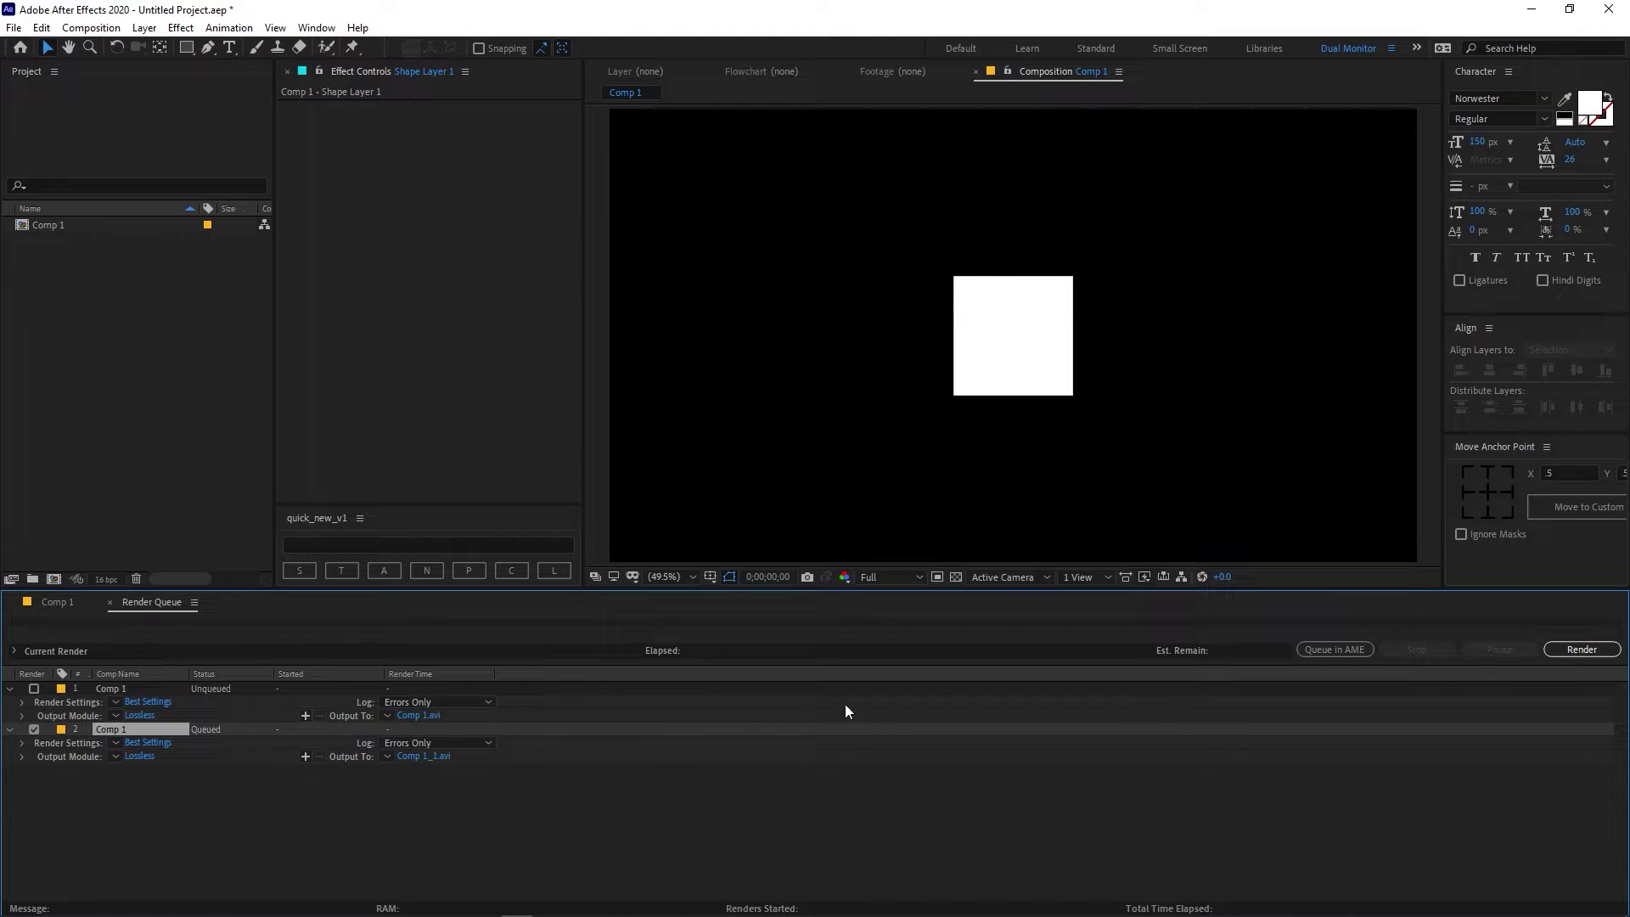
left_click(1328, 650)
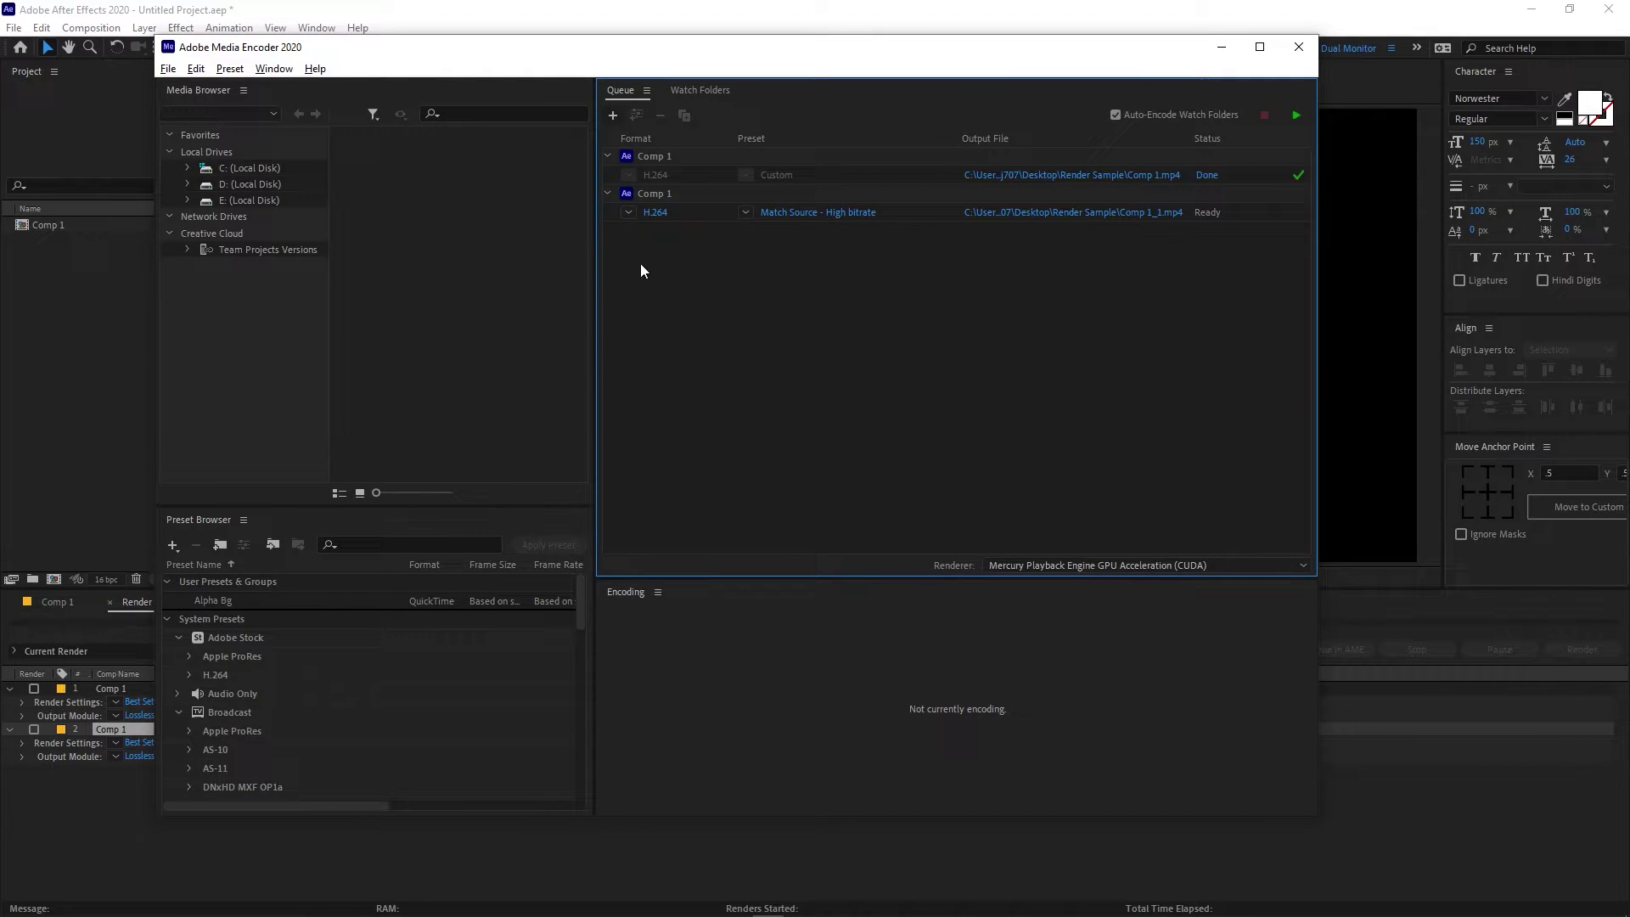
Step: Set the second job's export format to QuickTime with the Apple ProRes 422 HQ preset
left_click(828, 214)
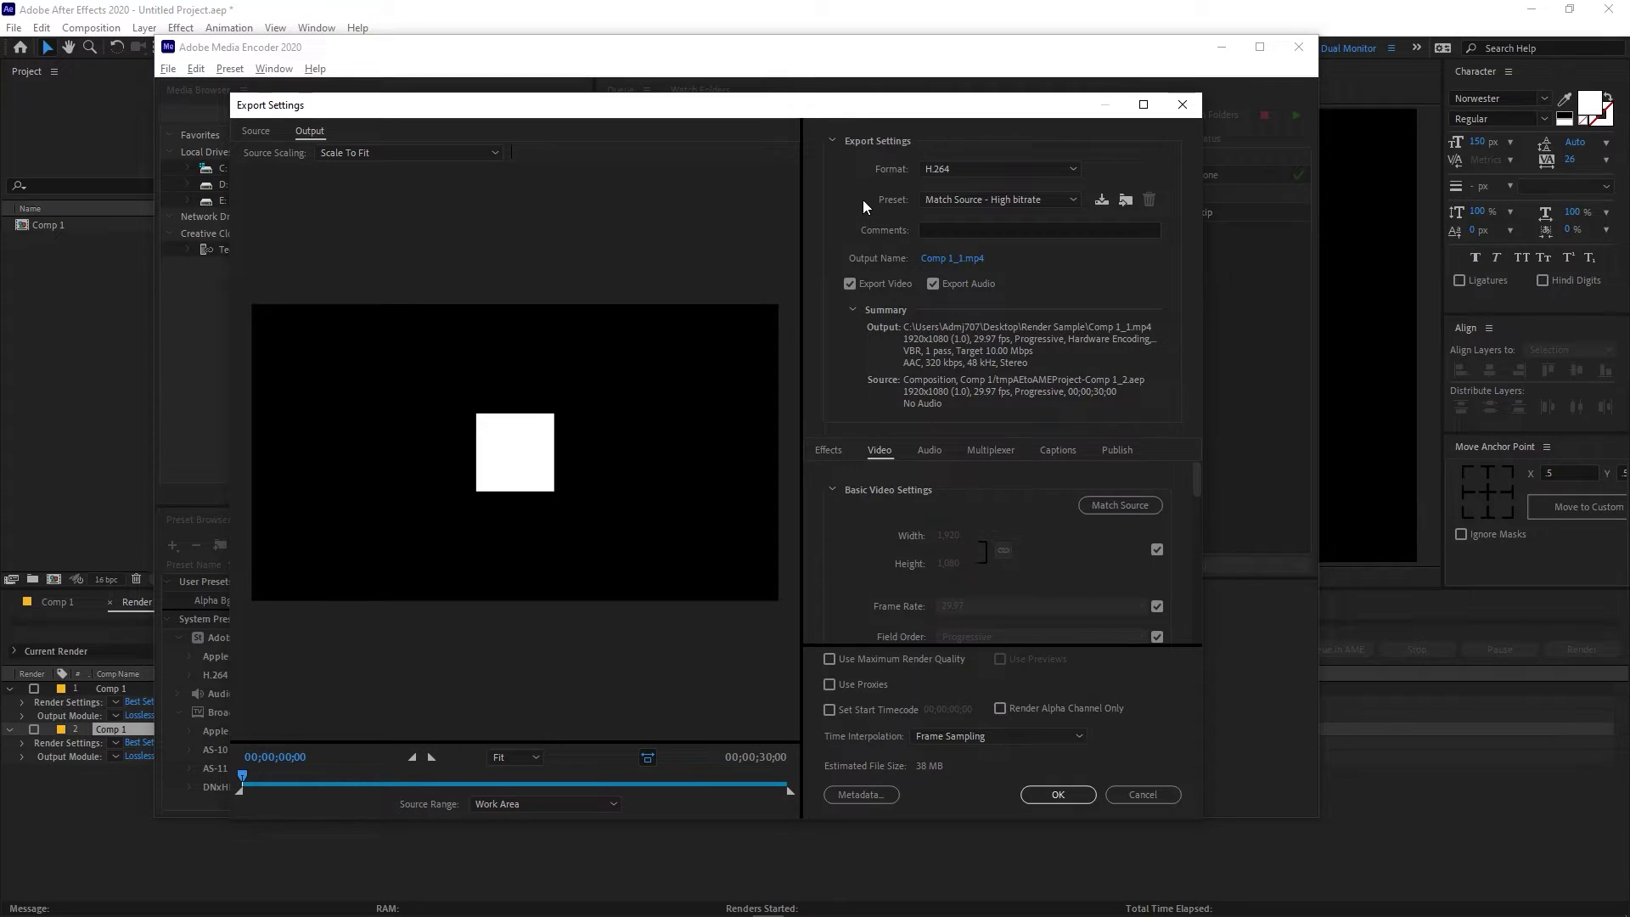
left_click(950, 169)
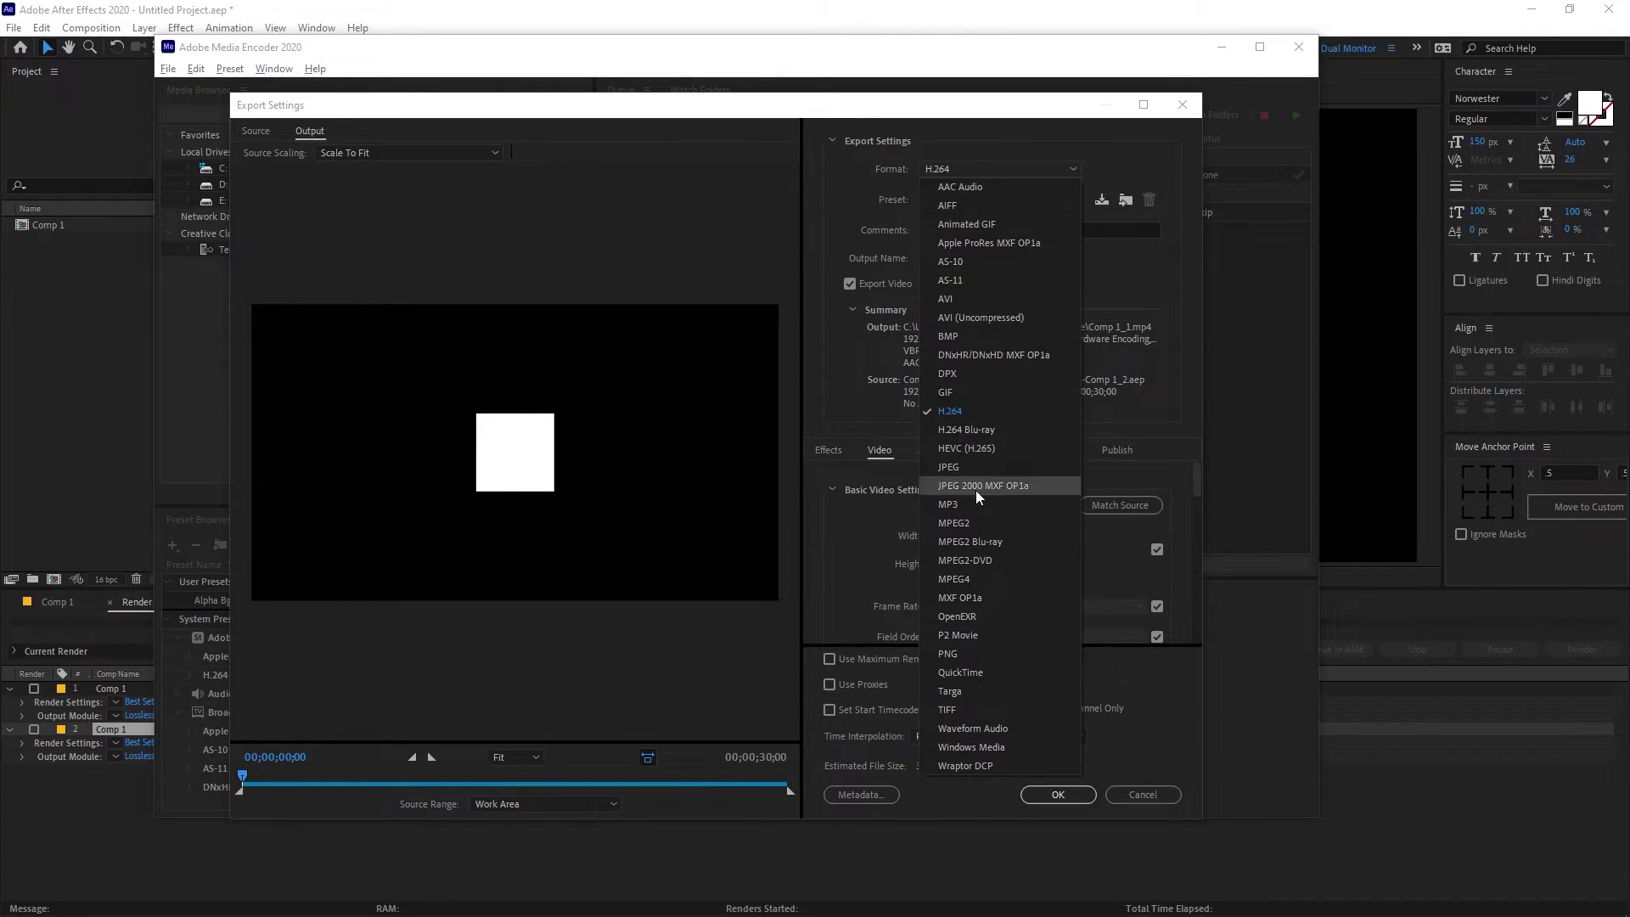
left_click(973, 674)
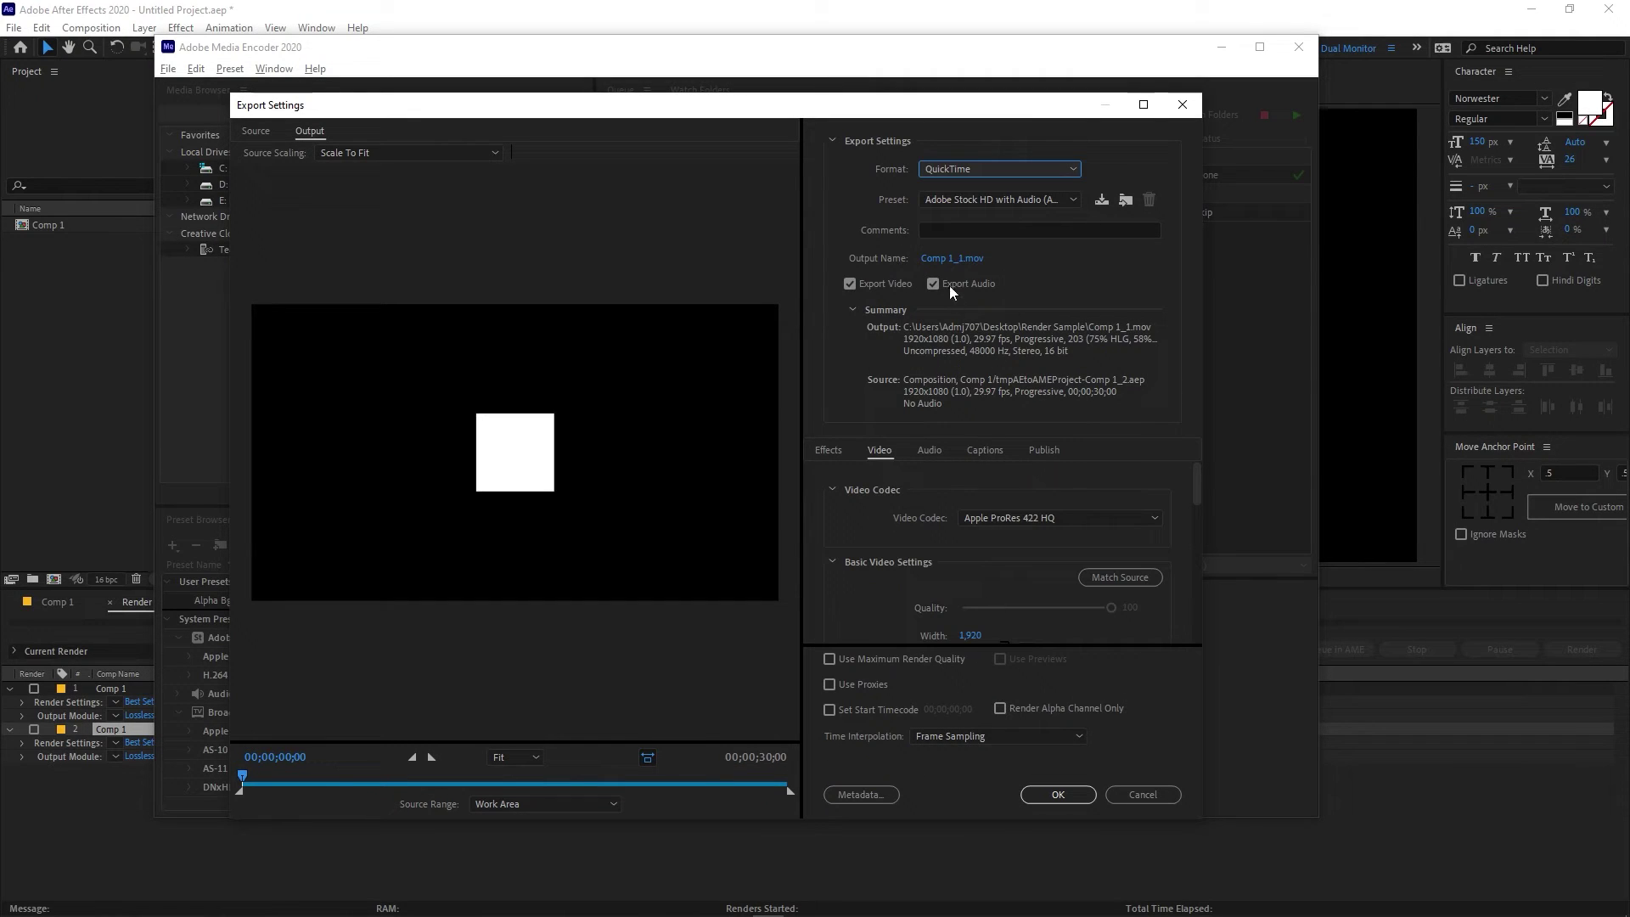
left_click(972, 198)
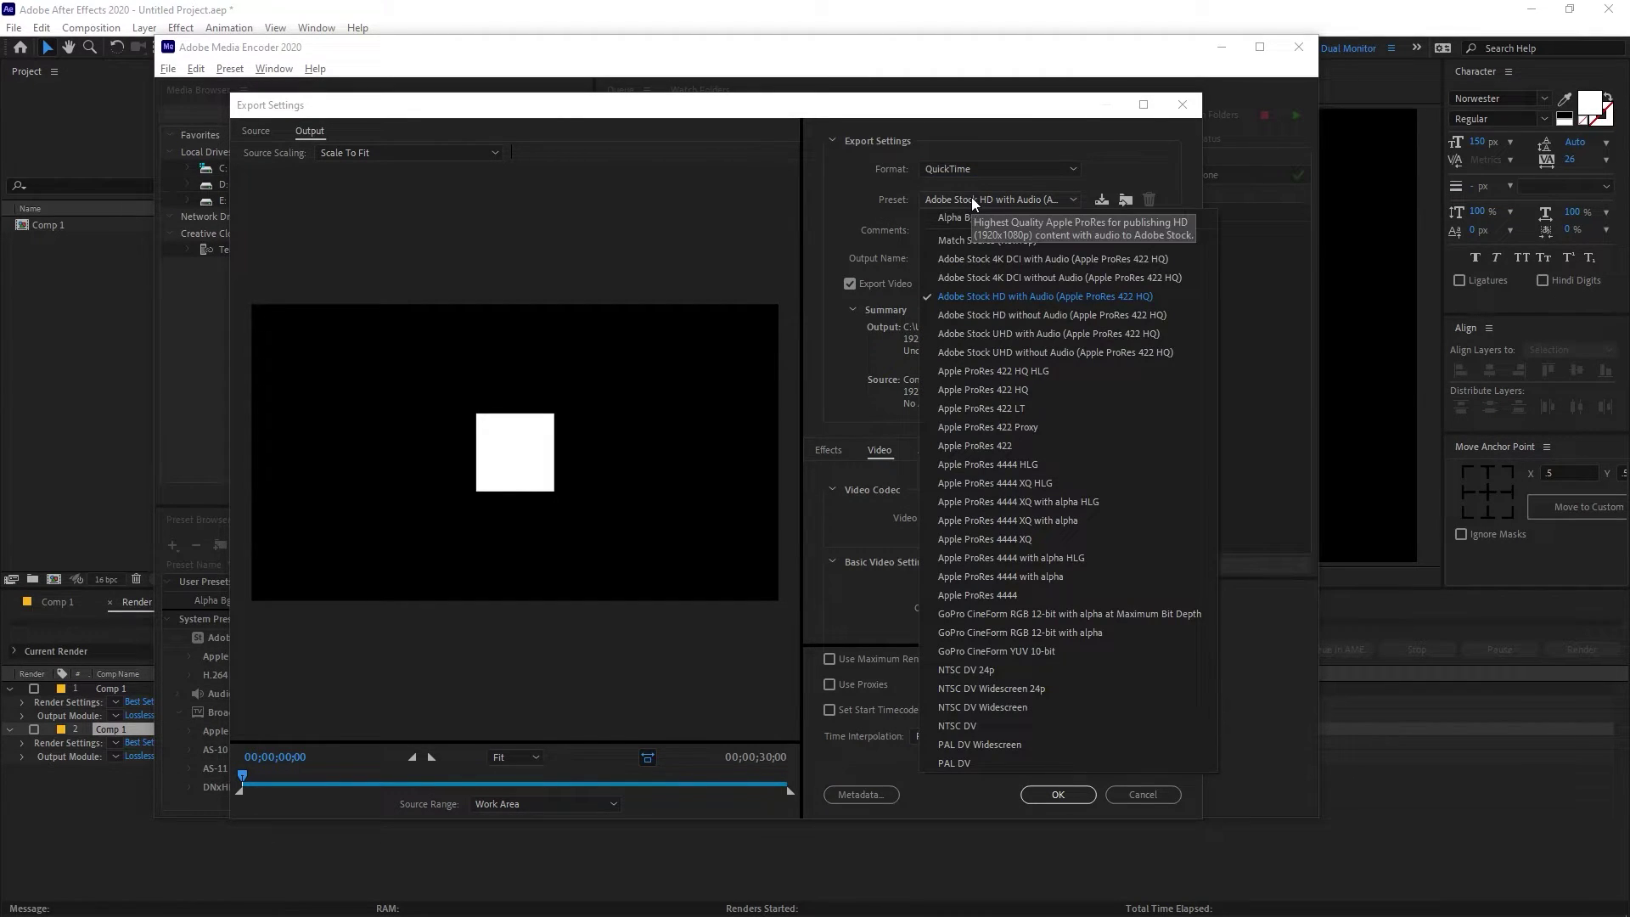
left_click(1009, 390)
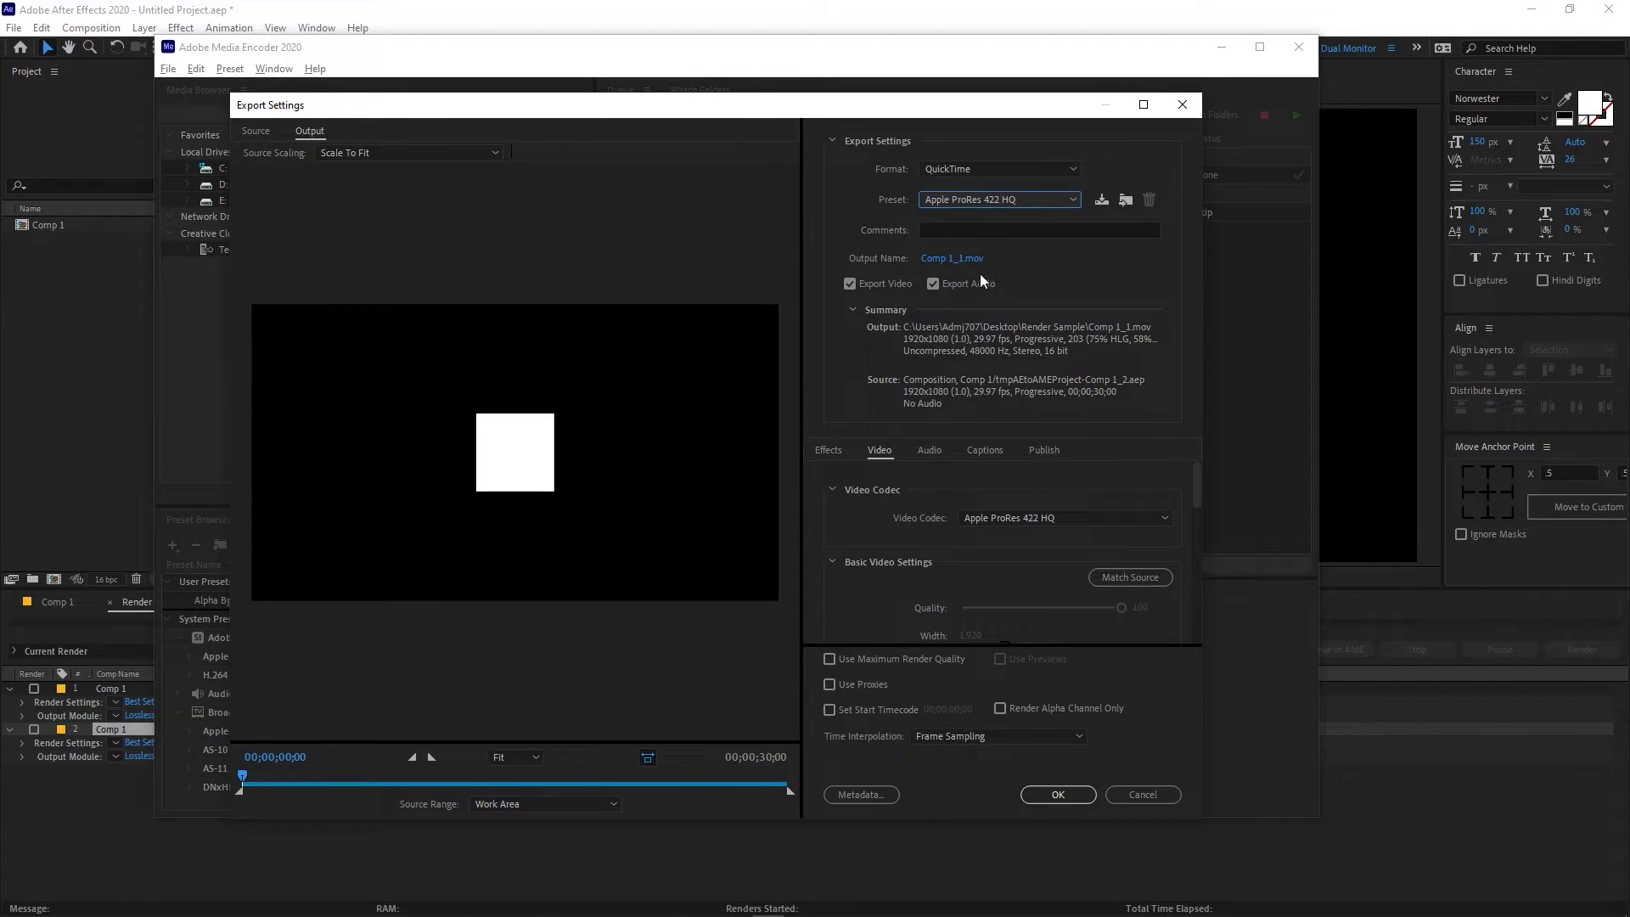
Step: Enable Render at Maximum Depth at 16-bpc and Use Maximum Render Quality
scroll(924, 573, "down", 1)
scroll(924, 572, "down", 4)
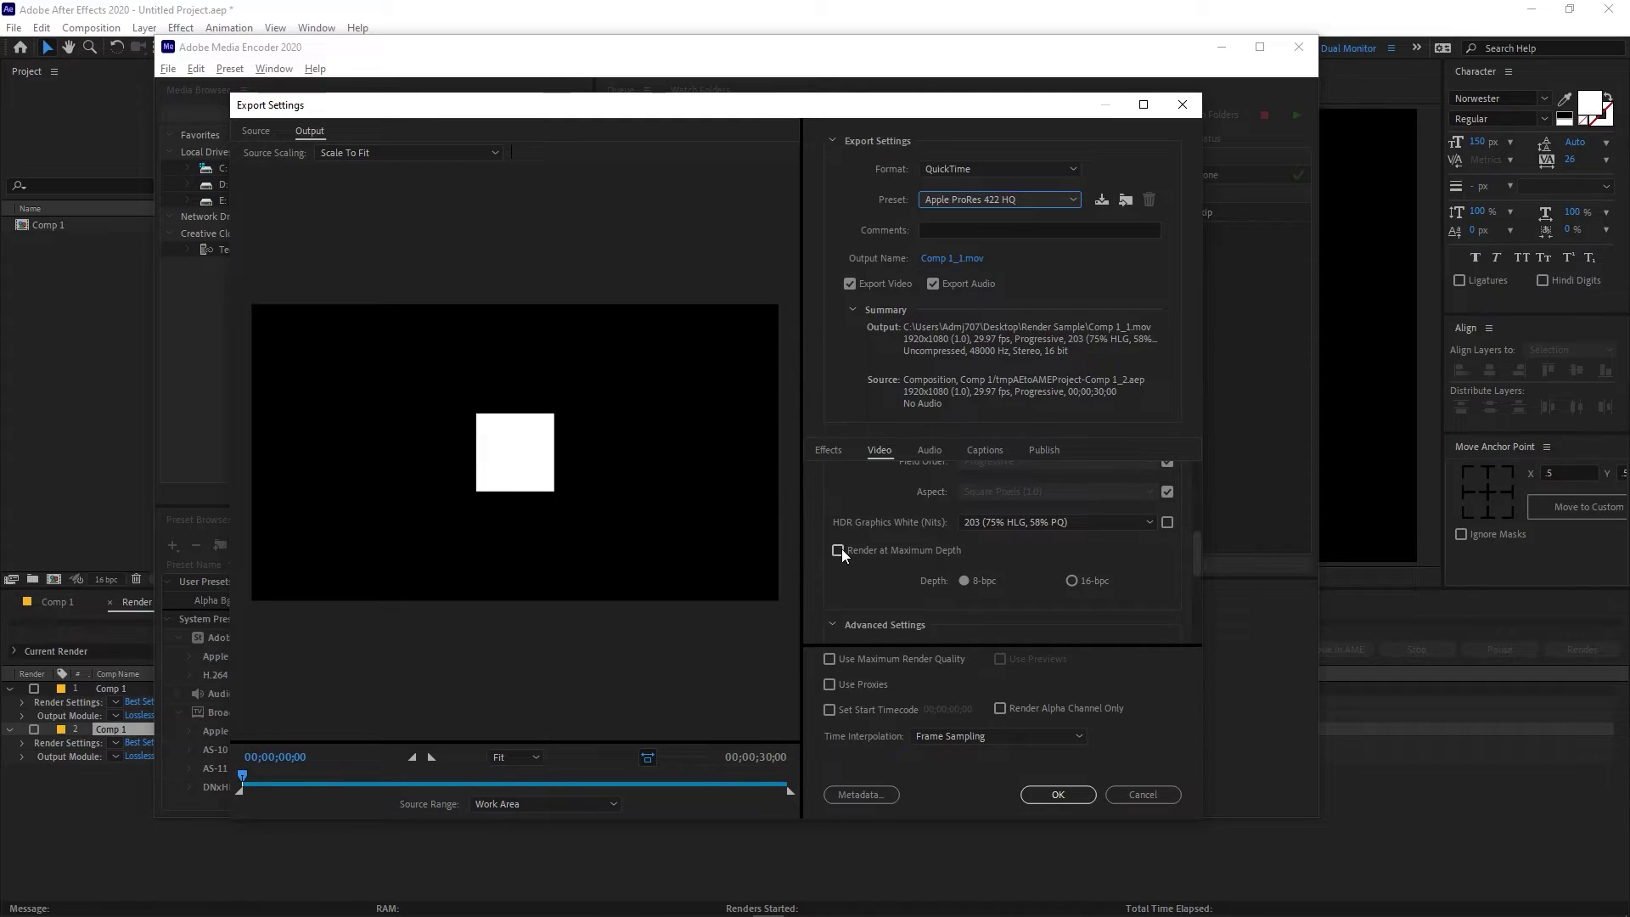
left_click(839, 551)
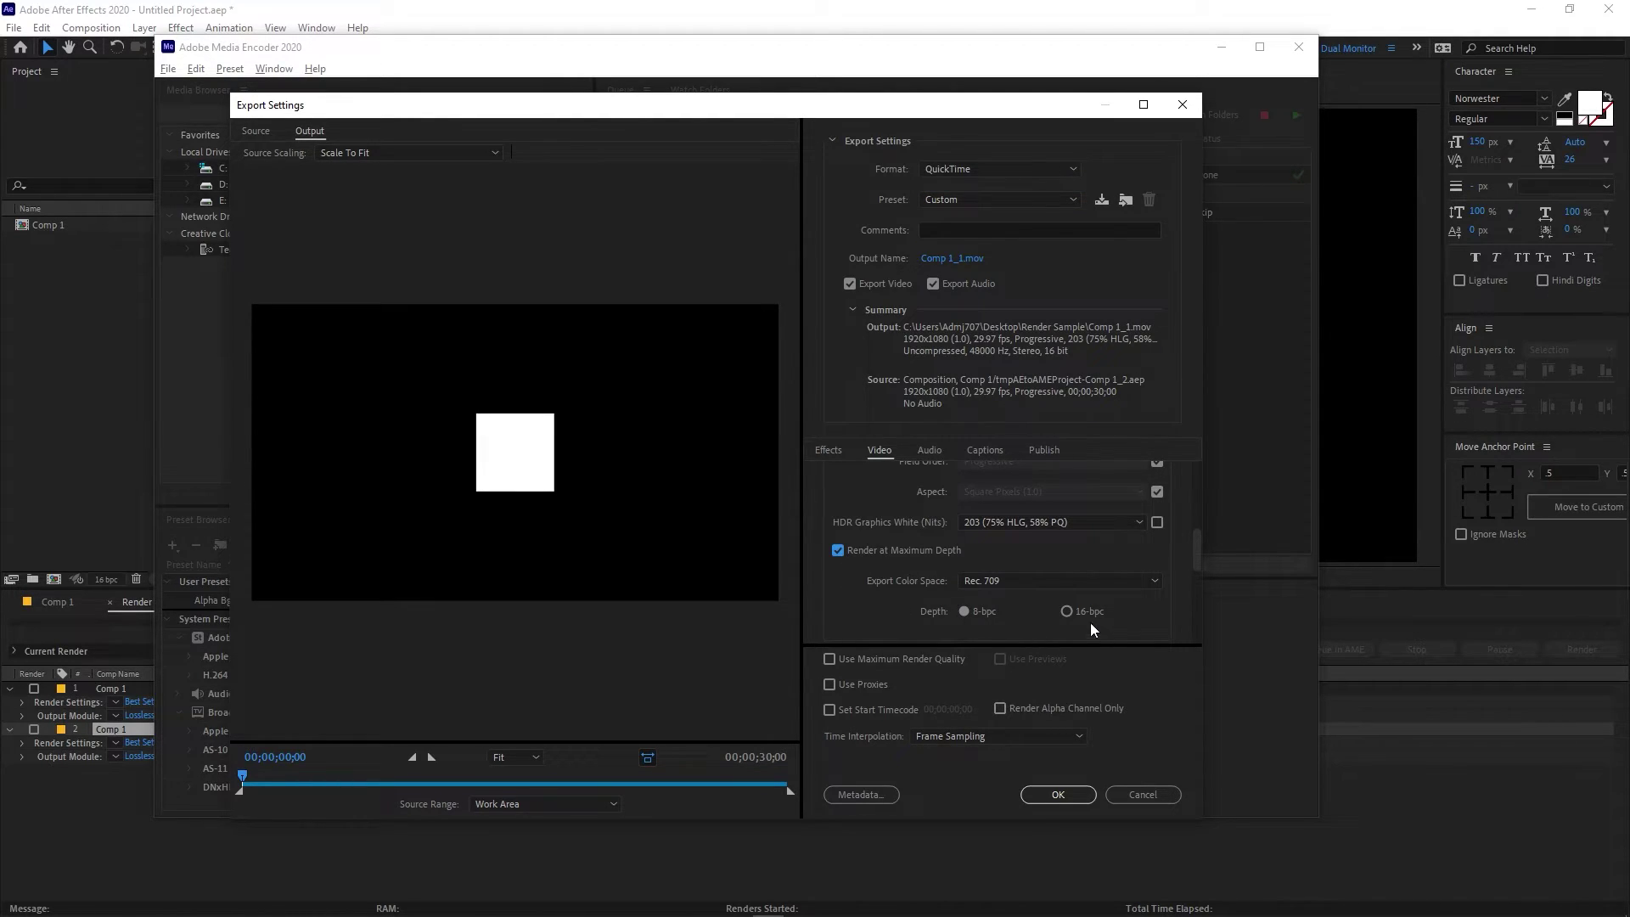
left_click(1068, 611)
scroll(849, 594, "down", 5)
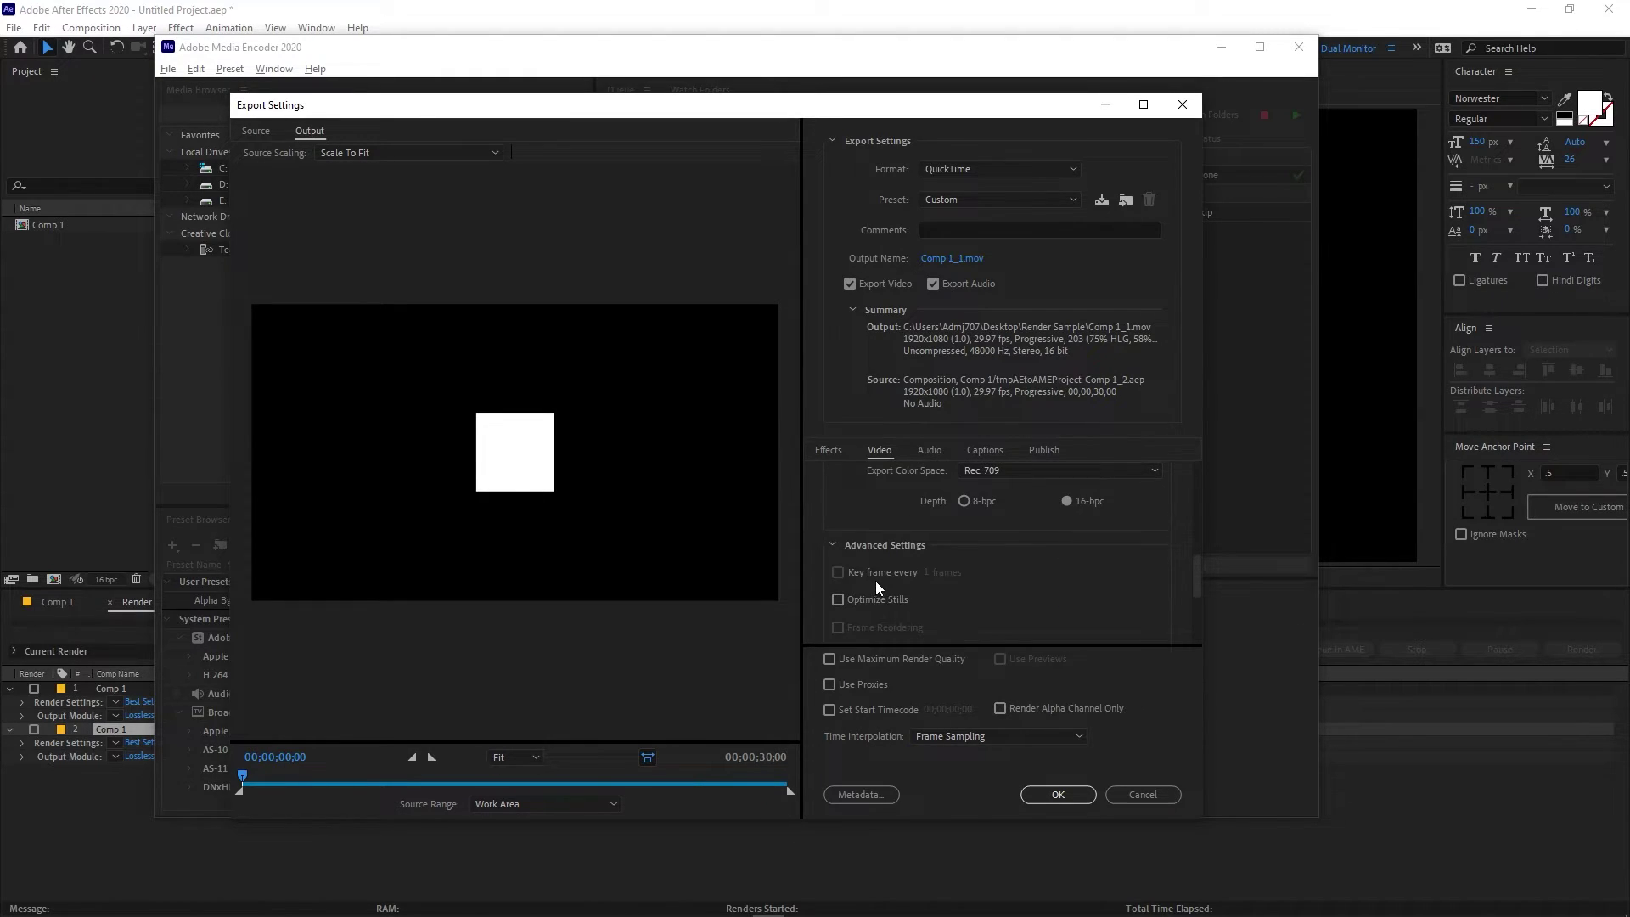
left_click(831, 659)
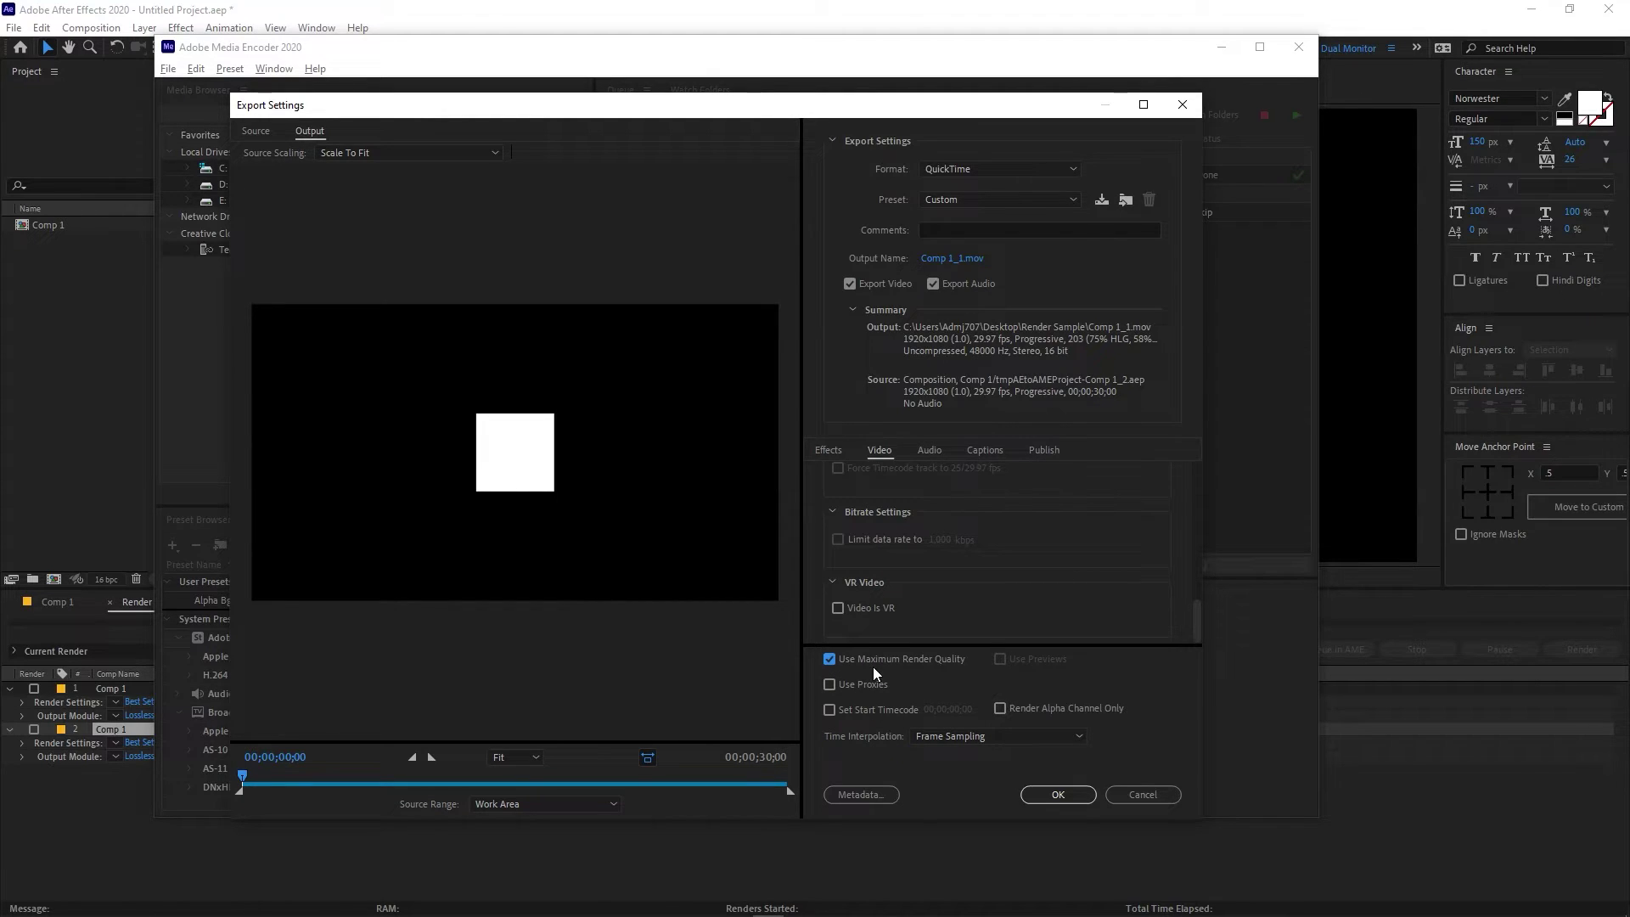
Step: Save the output as Comp 1_1.mov in Render Sample, apply the settings, and start encoding
left_click(963, 260)
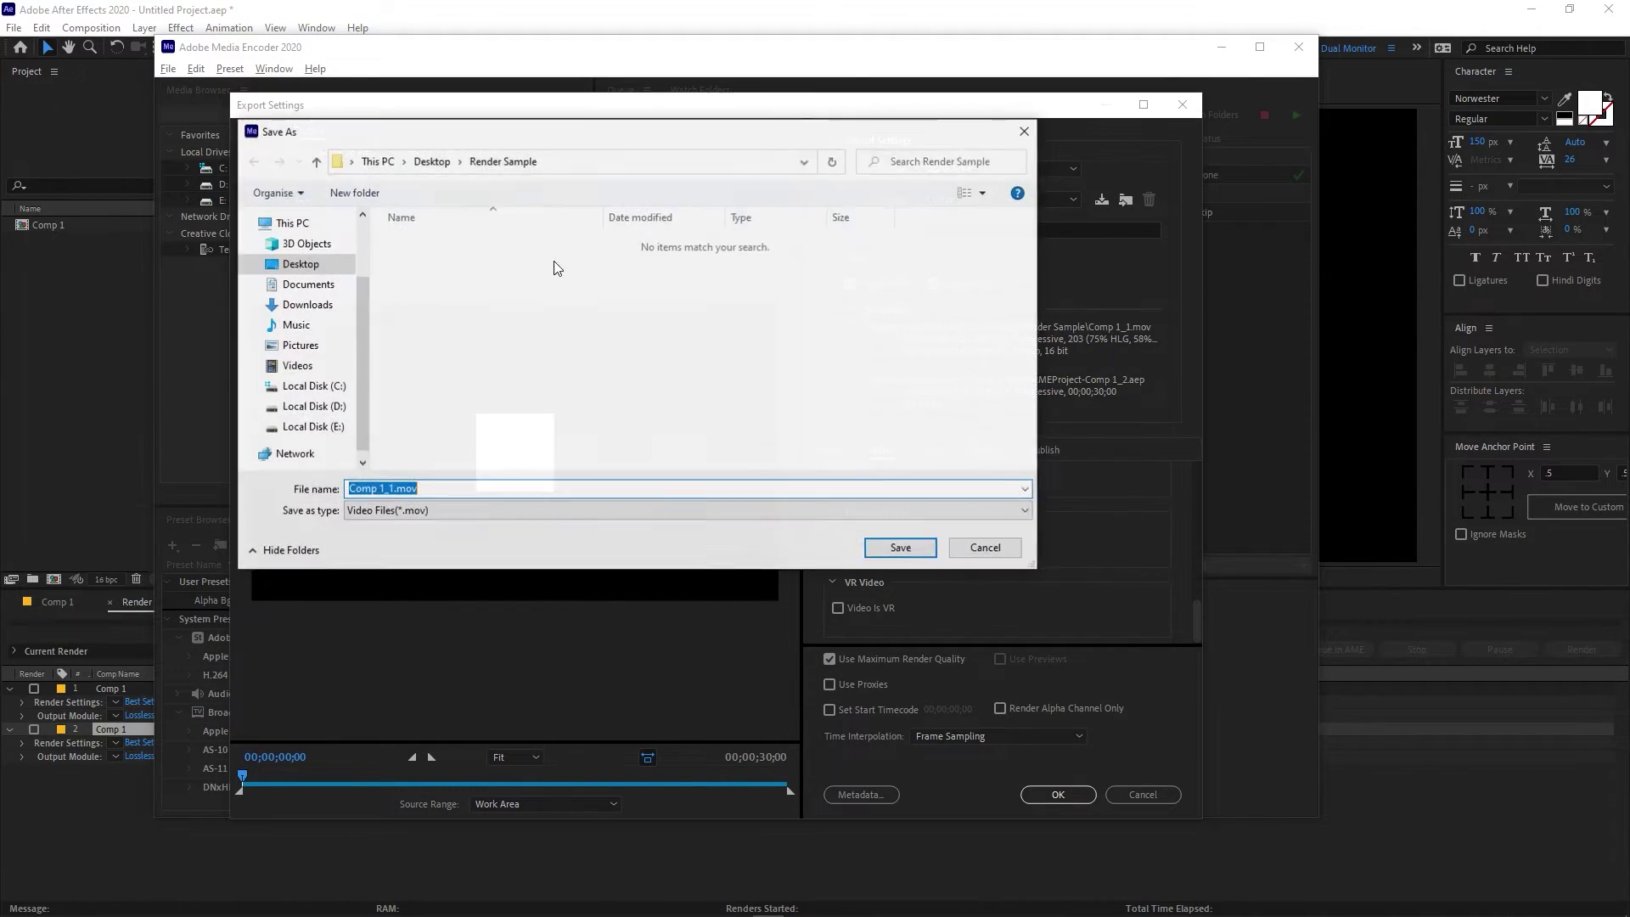
left_click(902, 548)
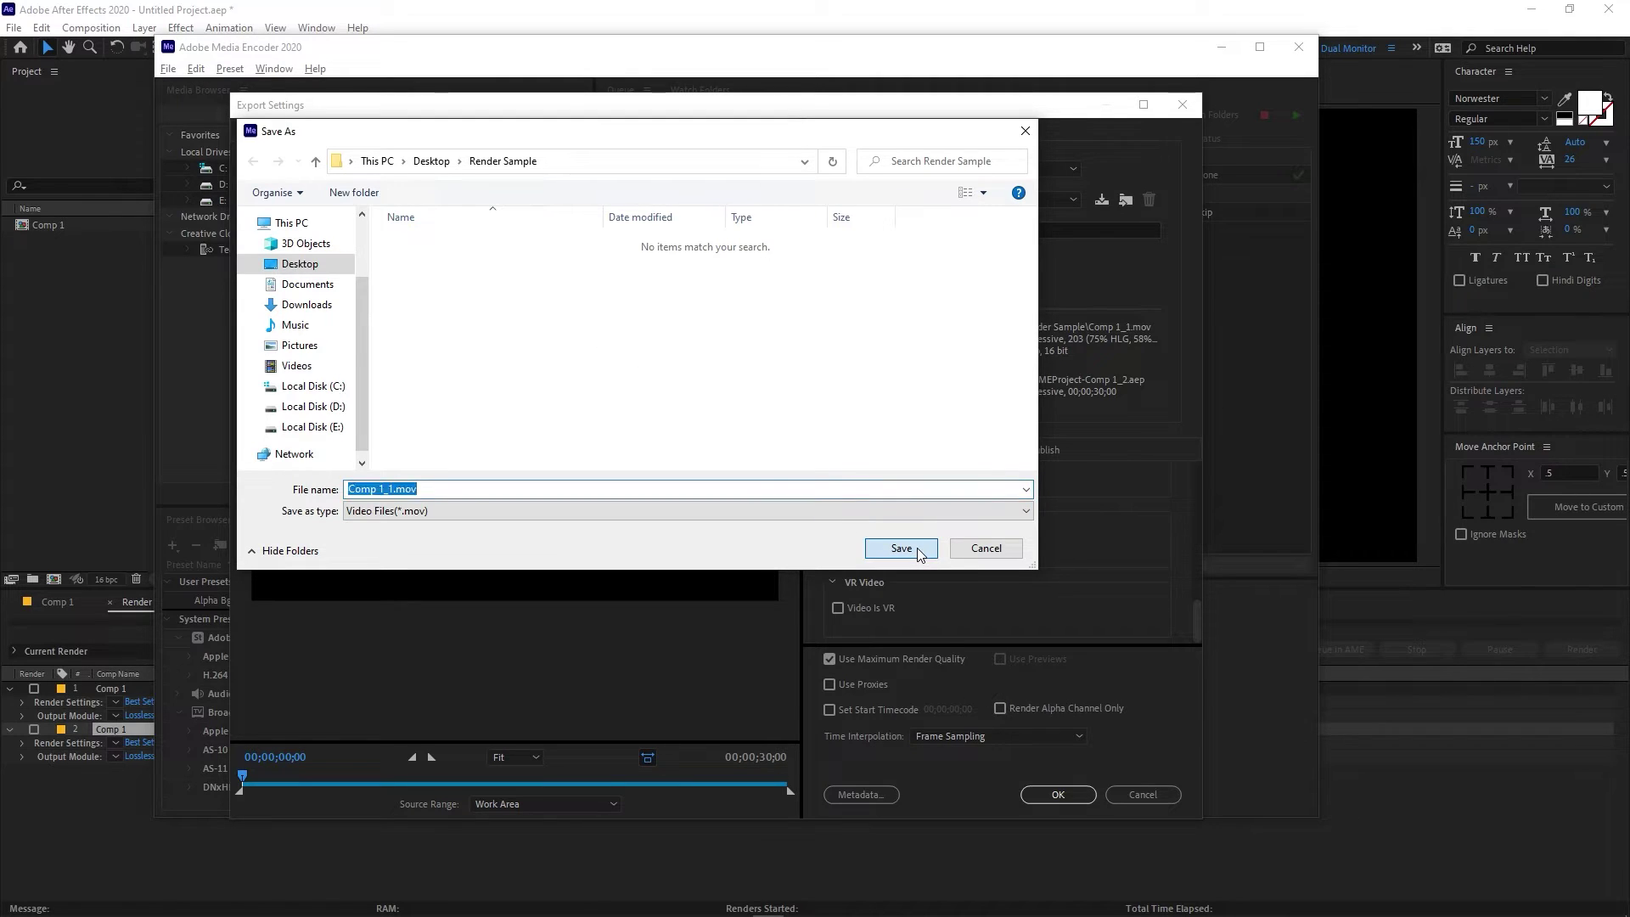
left_click(1057, 791)
left_click(1293, 116)
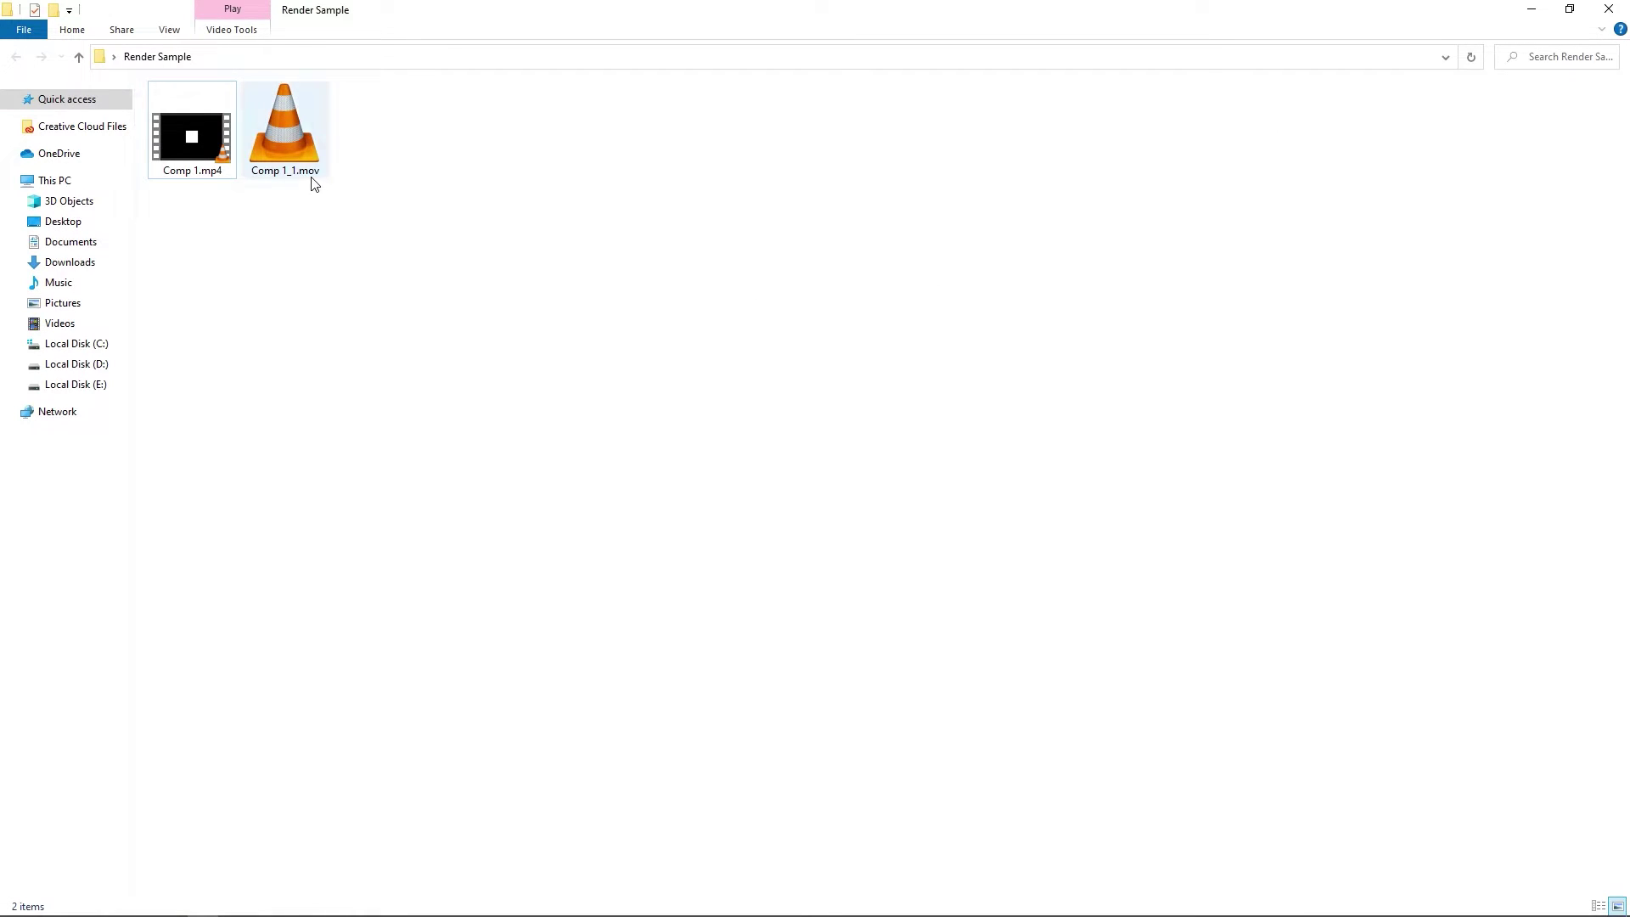
Step: Check that Comp 1_1.mov is 28.7 MB and play it in VLC
mouse_move(302, 169)
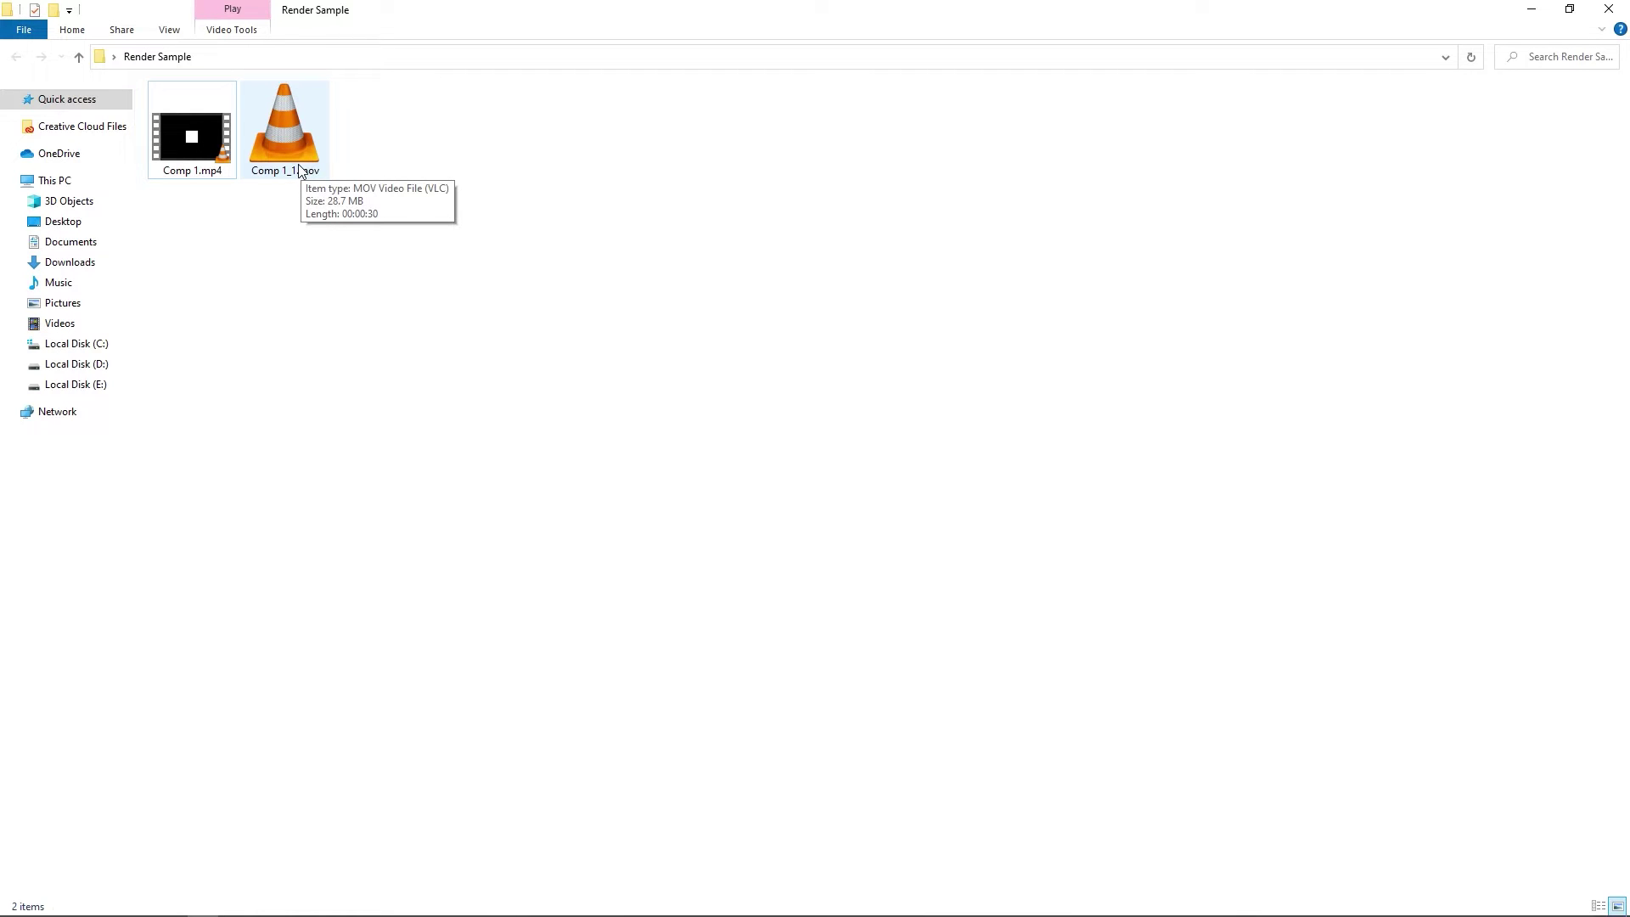
double_click(299, 166)
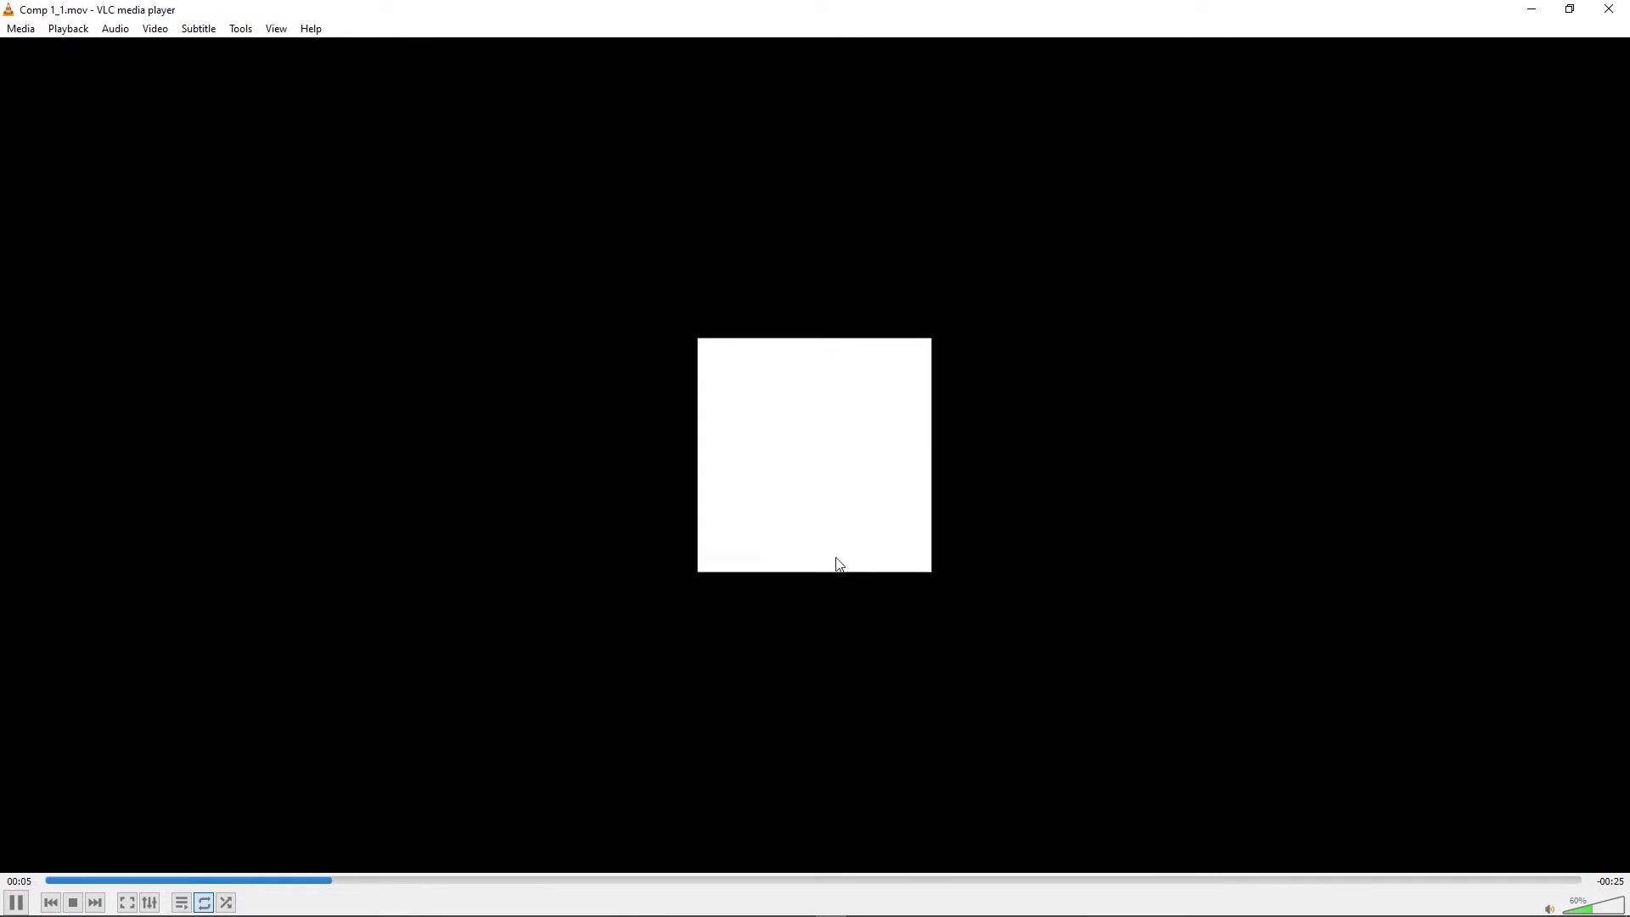
Step: Close VLC after watching Comp 1_1.mov play back
left_click(1610, 8)
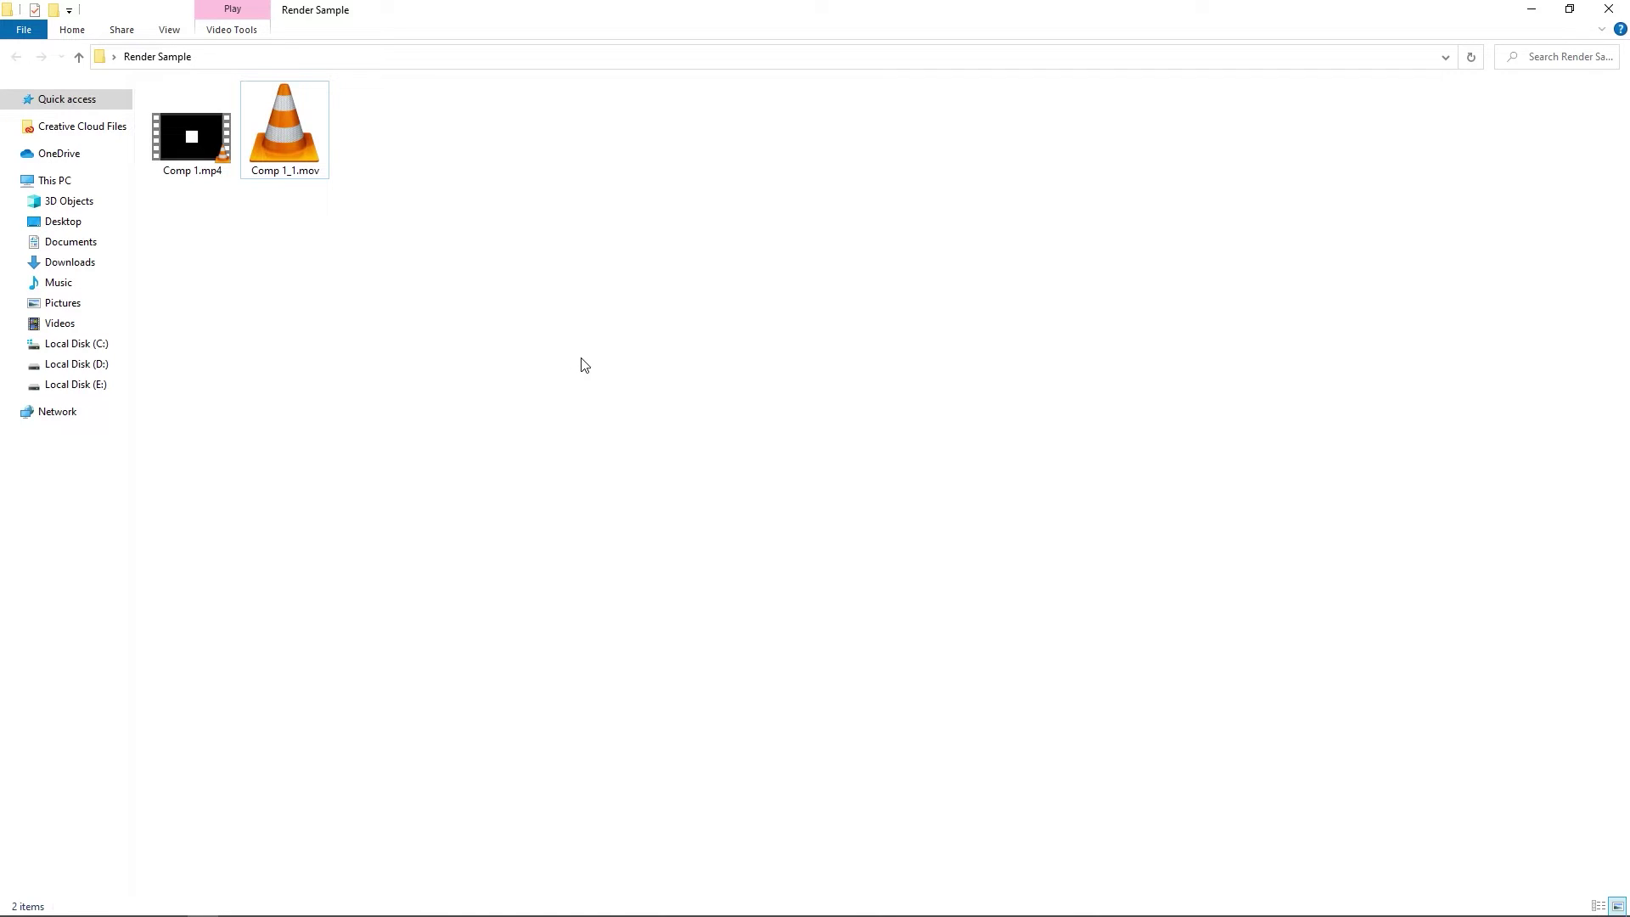
Step: Turn on the transparency grid for Comp 1 and queue the comp for a third render
key("alt+Tab")
left_click(64, 600)
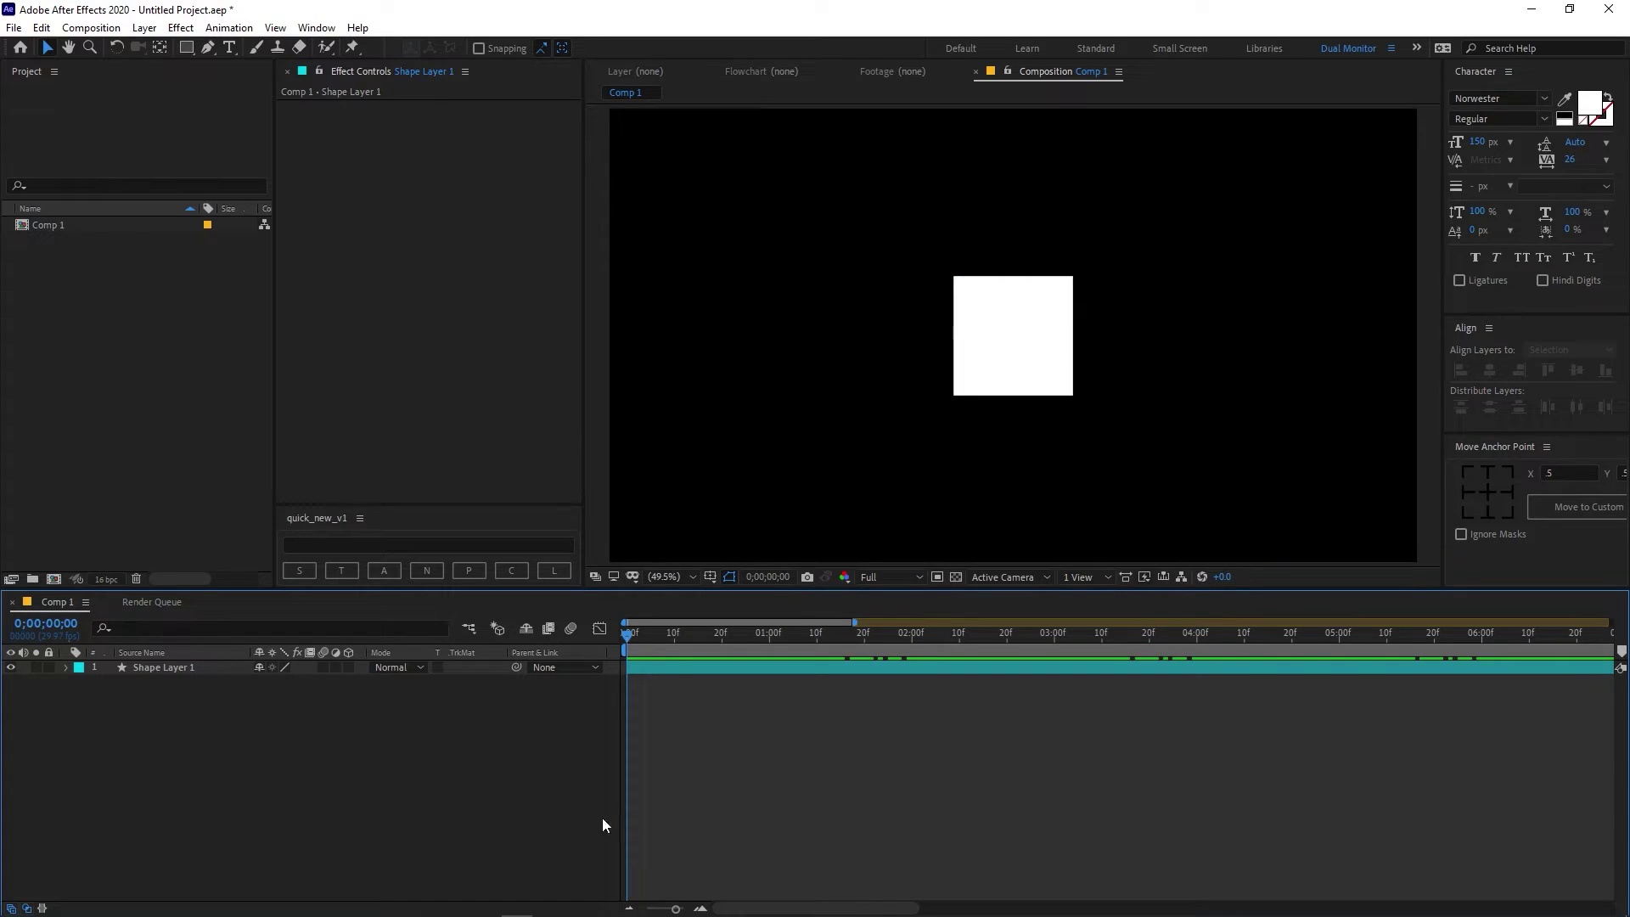
left_click(956, 578)
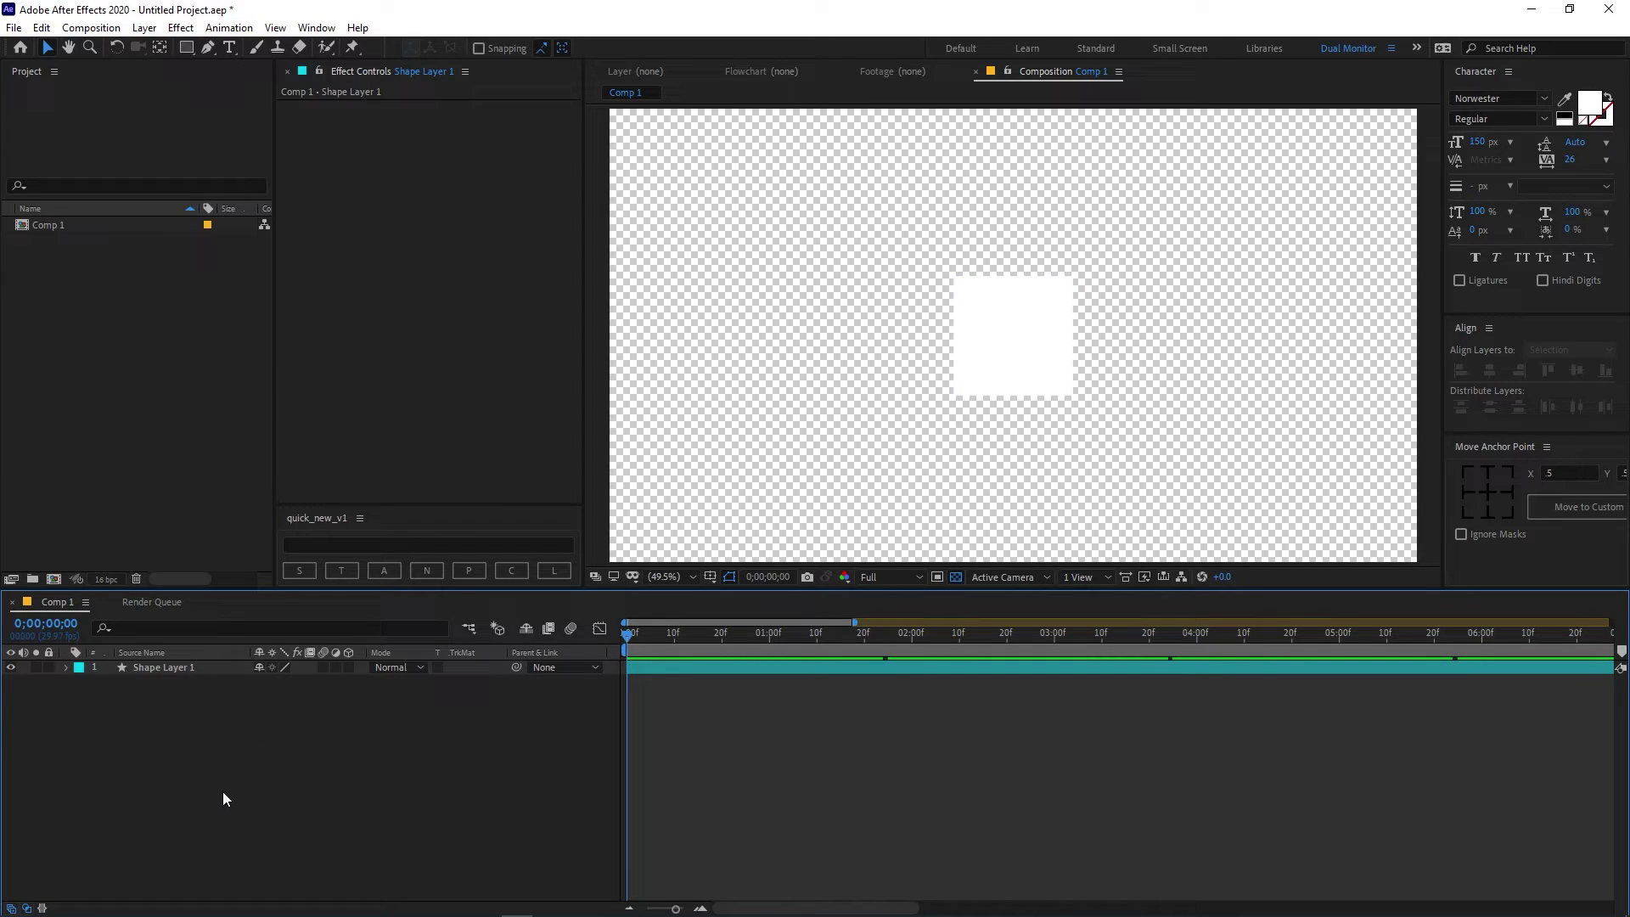
key("ctrl+m")
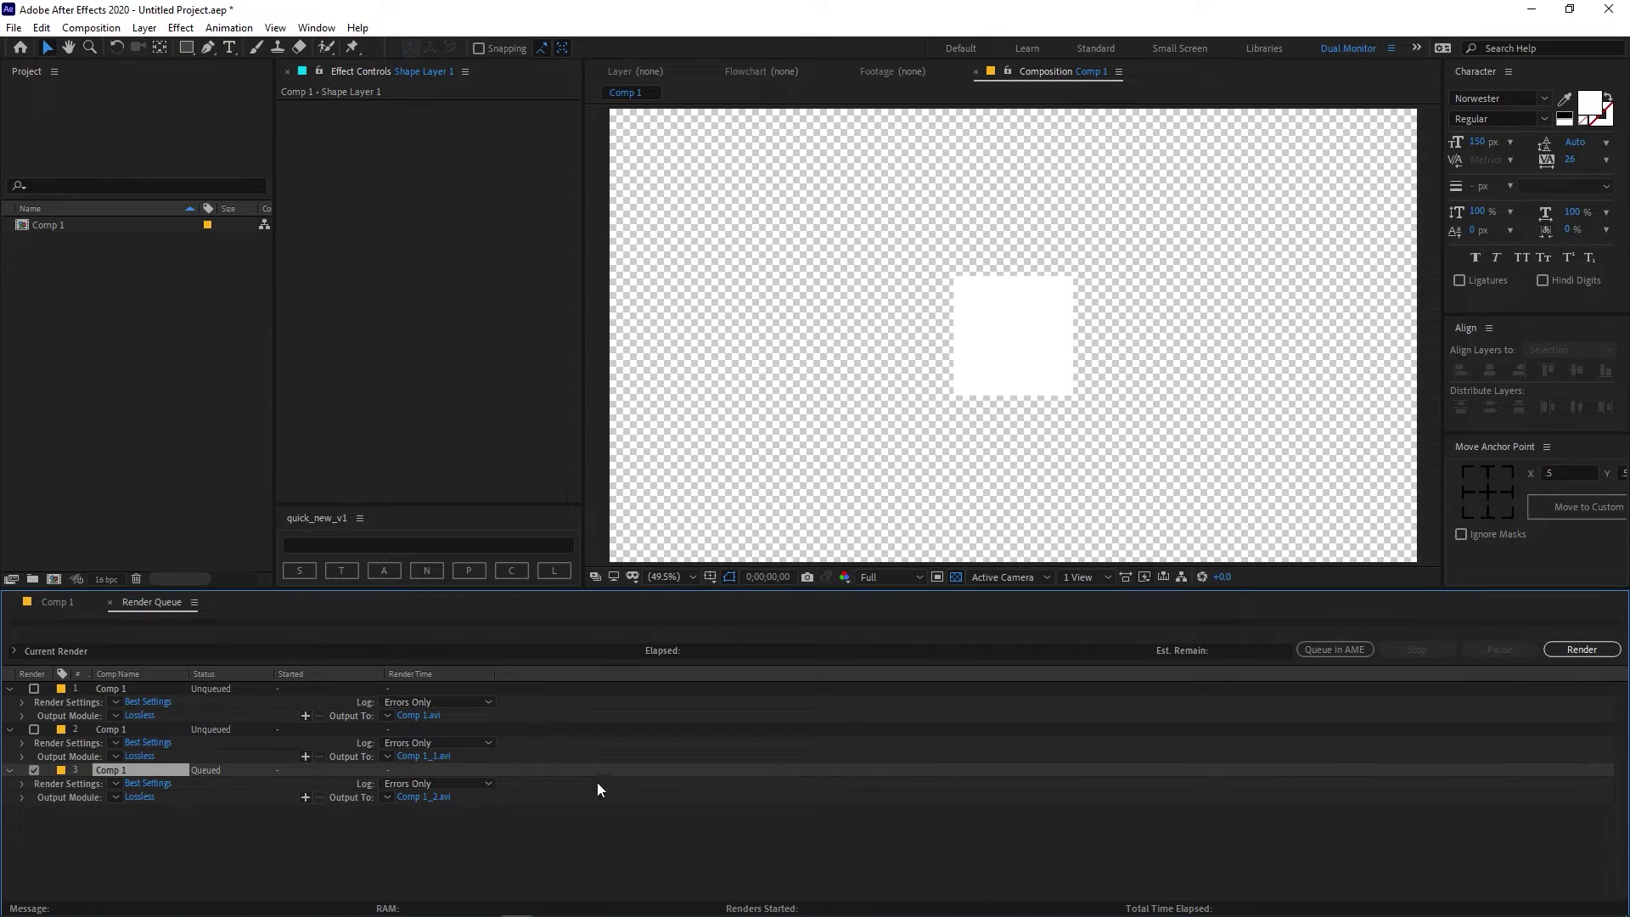
Step: Set the third queued item's output format to QuickTime with the Apple ProRes 4444 codec
left_click(141, 797)
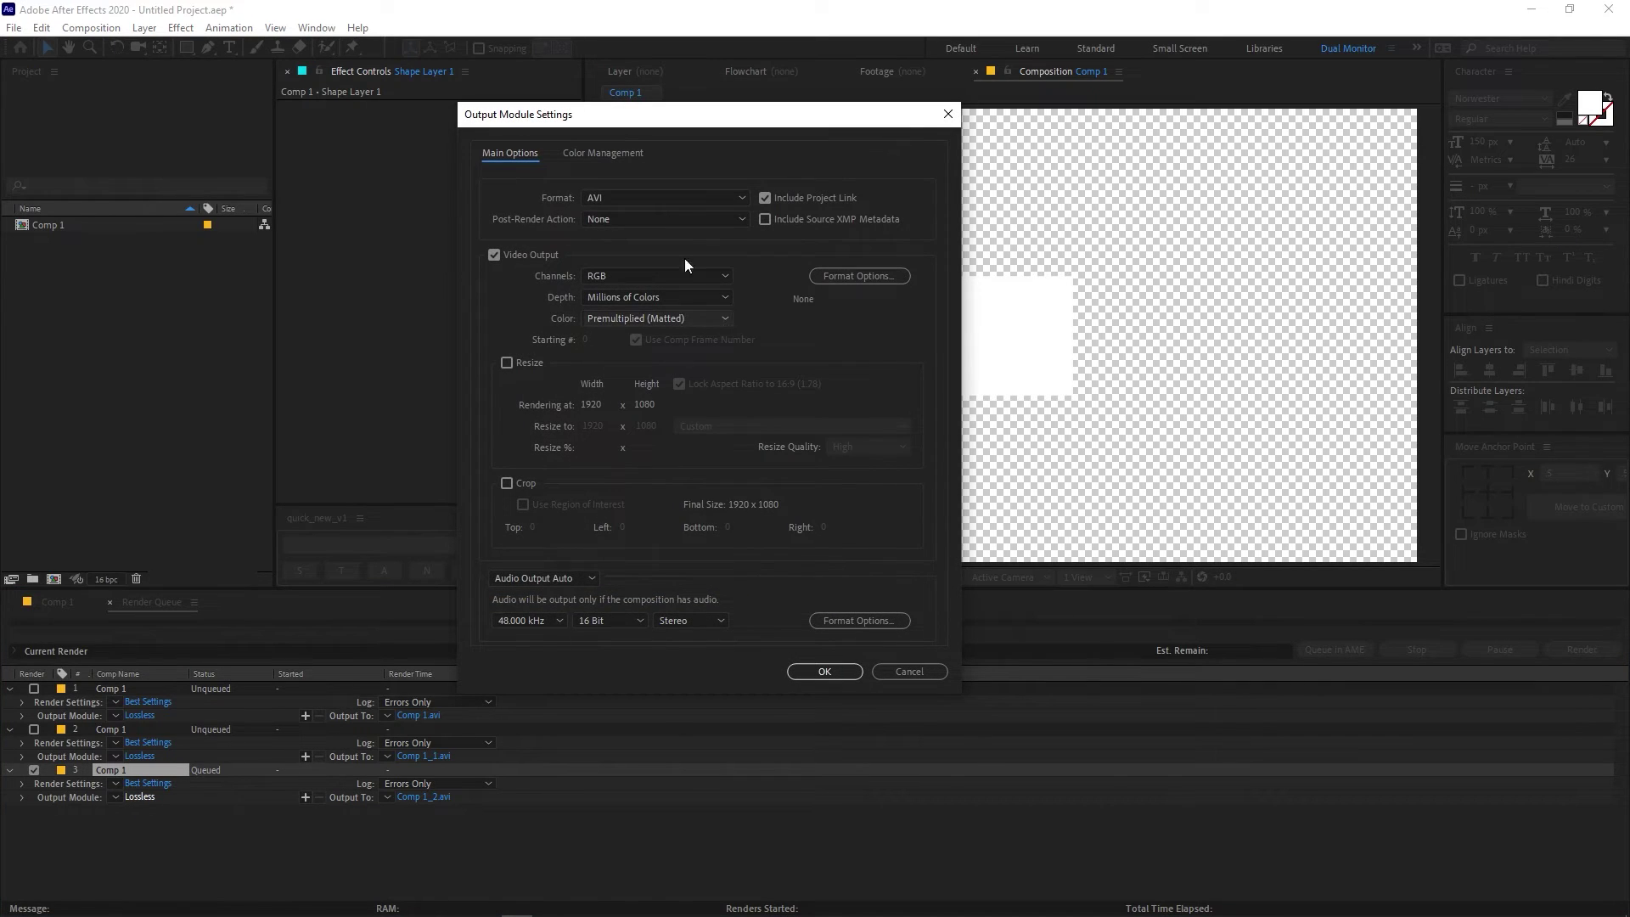
left_click(635, 198)
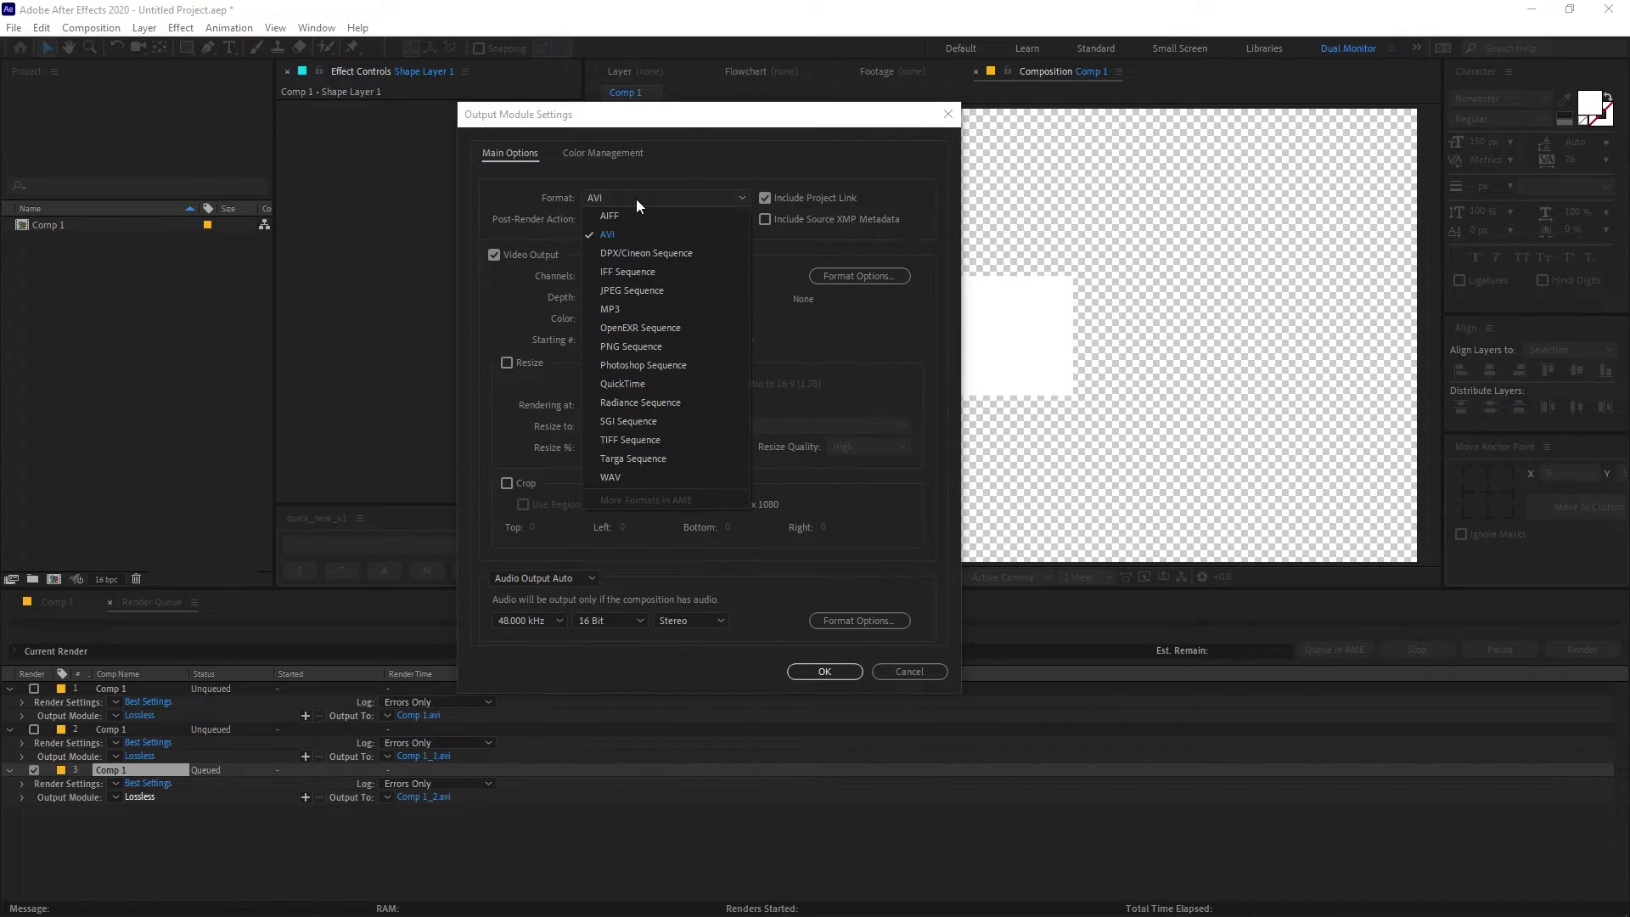
left_click(615, 386)
left_click(828, 275)
left_click(735, 231)
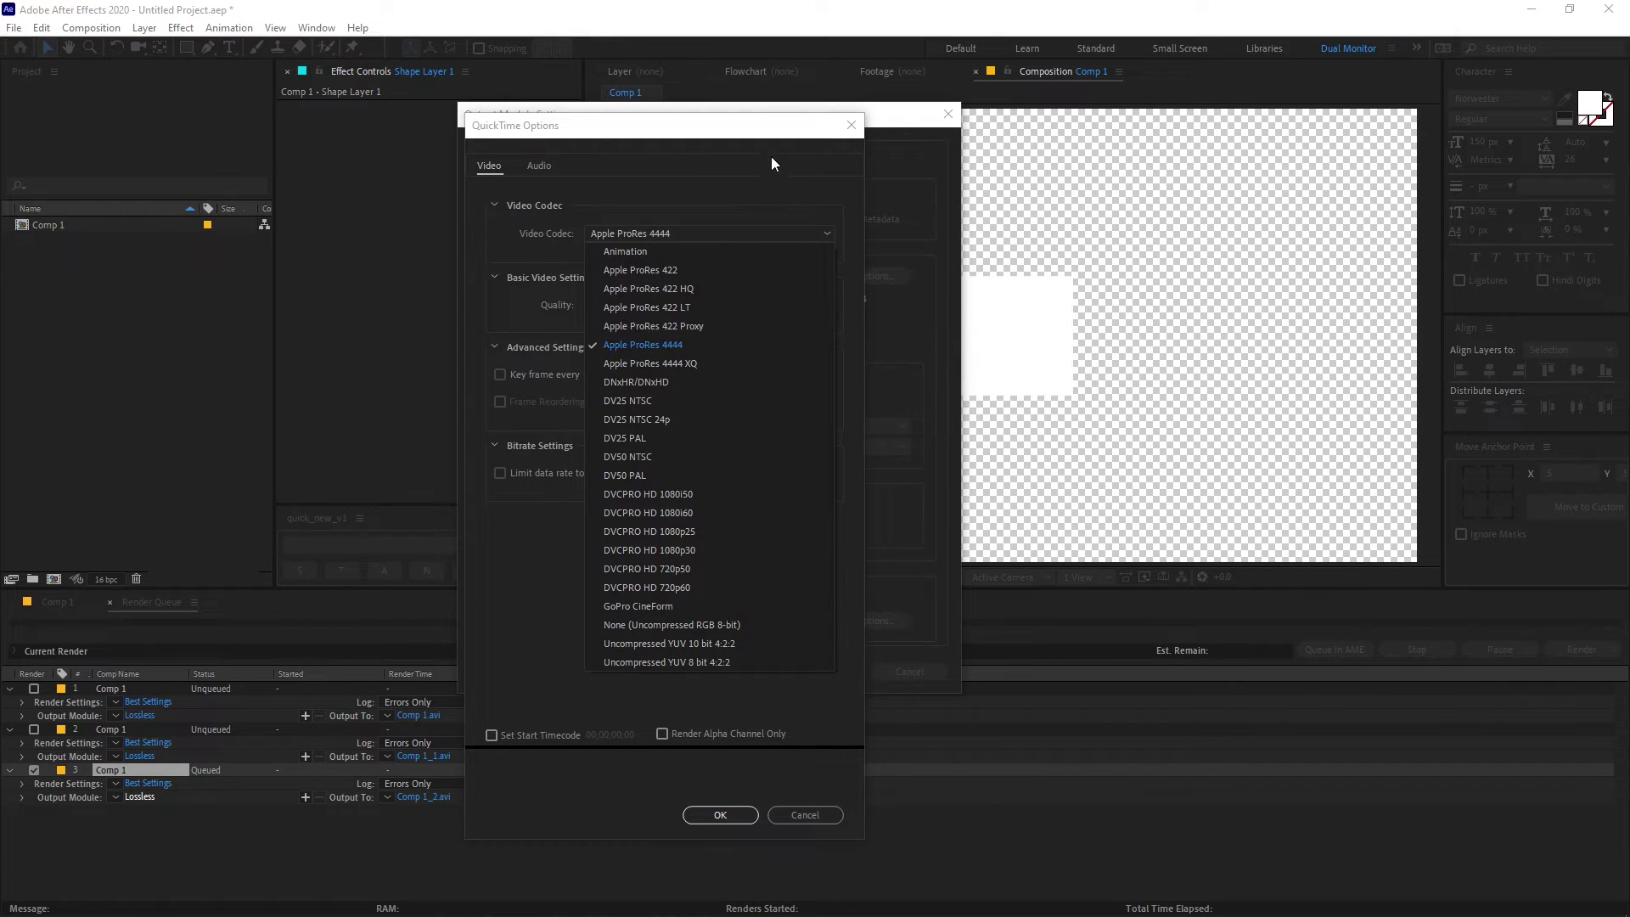
left_click(726, 802)
left_click(726, 807)
Step: Output channels as RGB + Alpha, leave audio on Auto, and confirm the output module
left_click(624, 279)
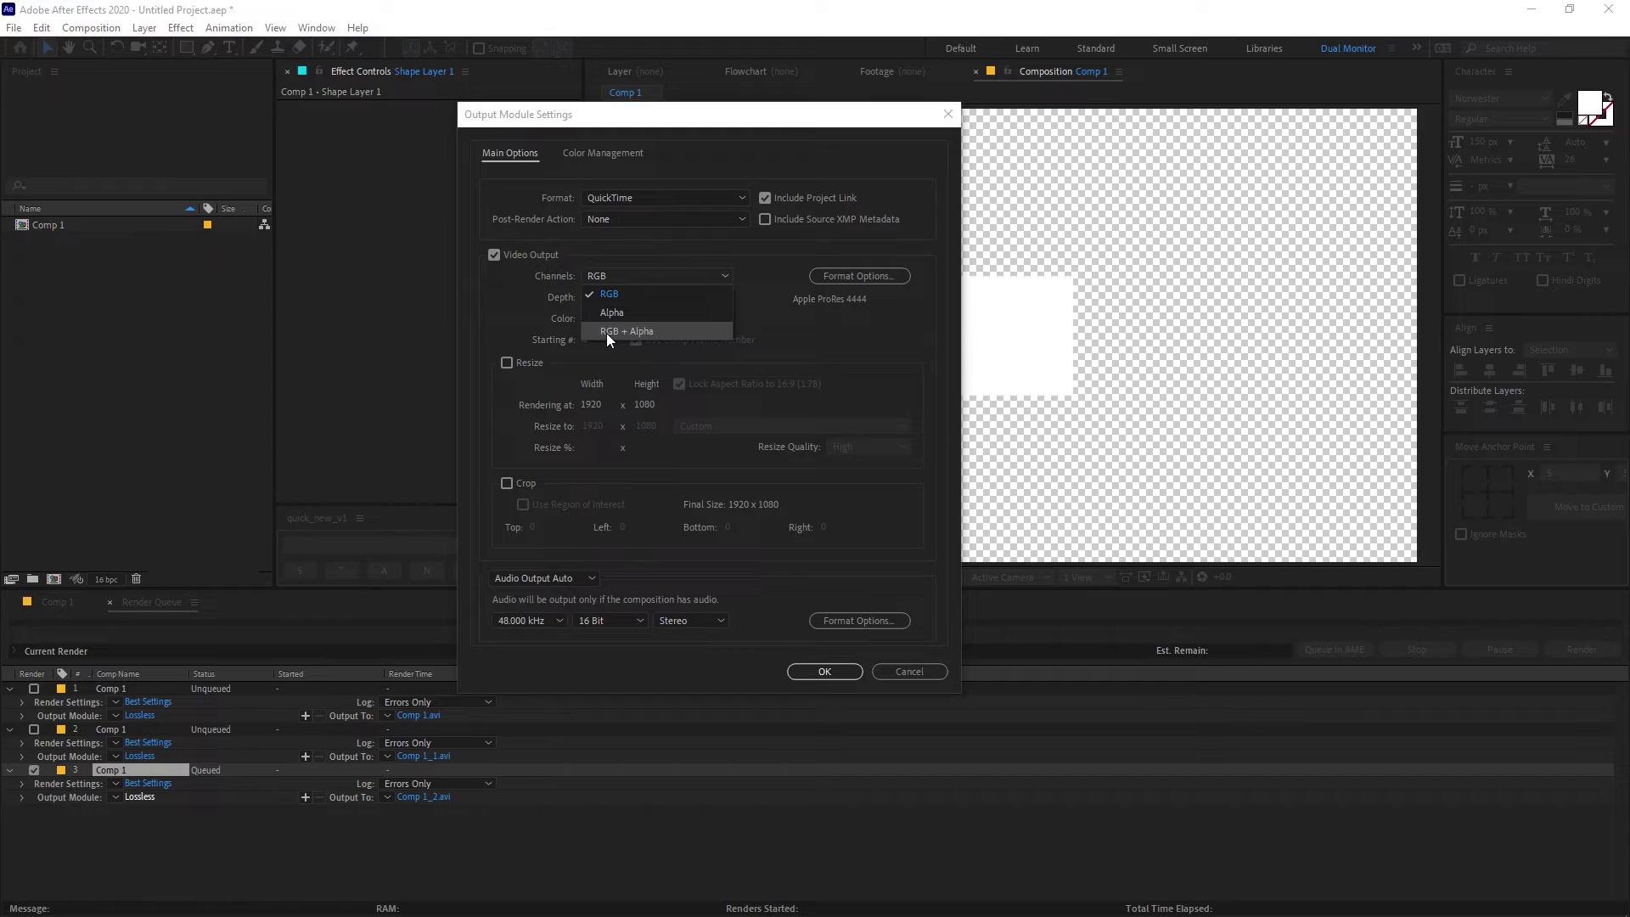
left_click(607, 333)
left_click(623, 277)
left_click(732, 335)
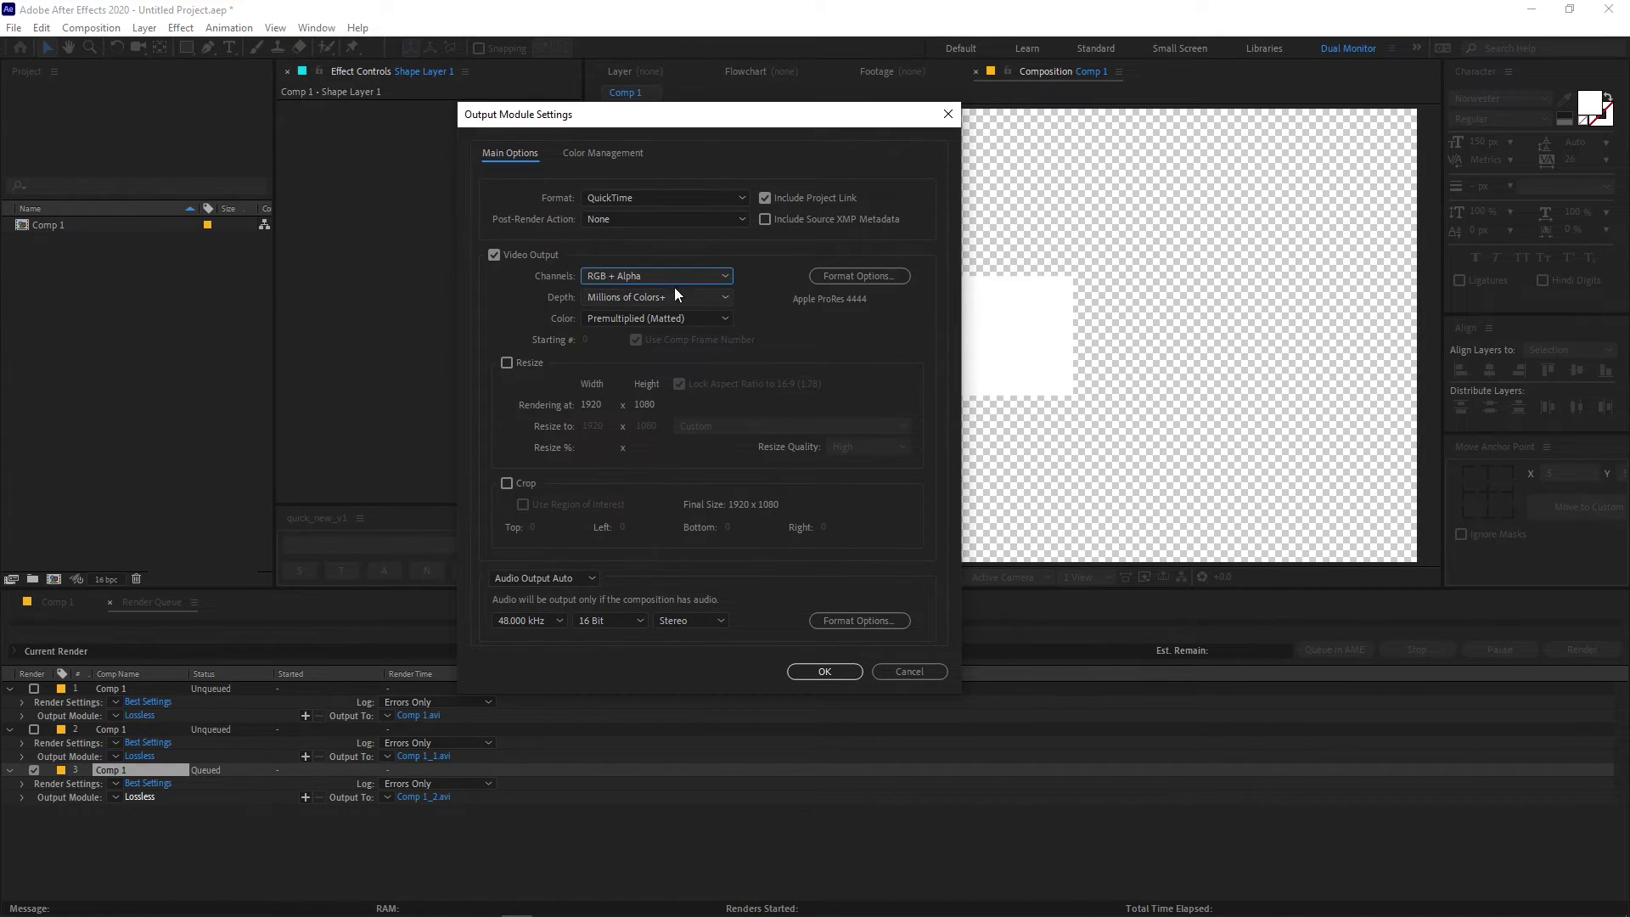
left_click(579, 579)
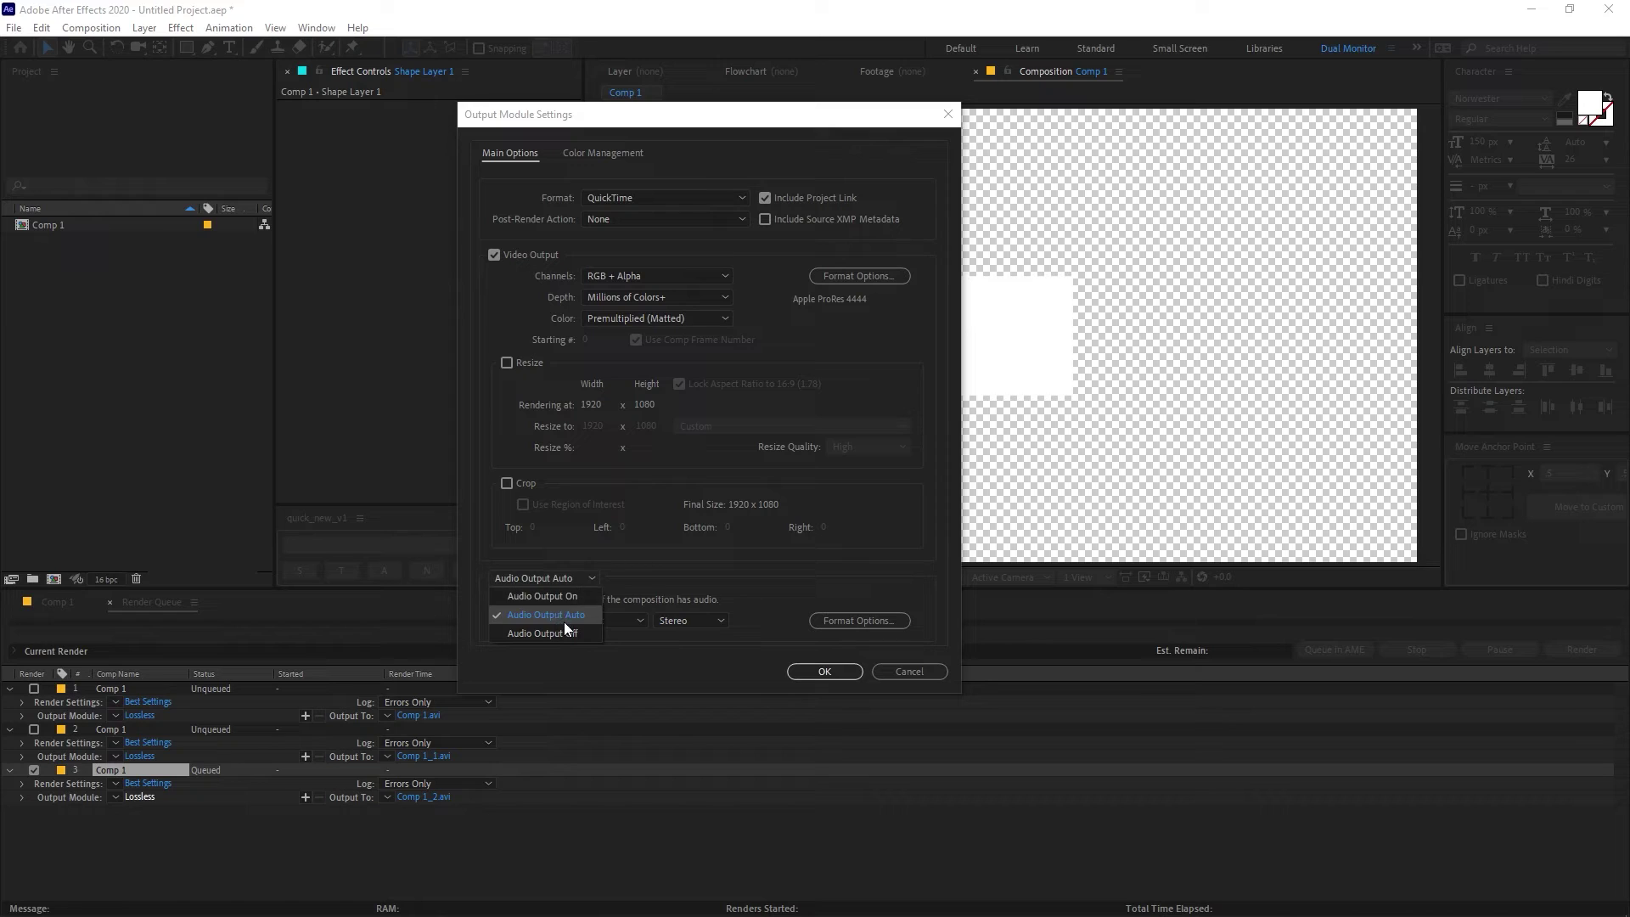
left_click(736, 574)
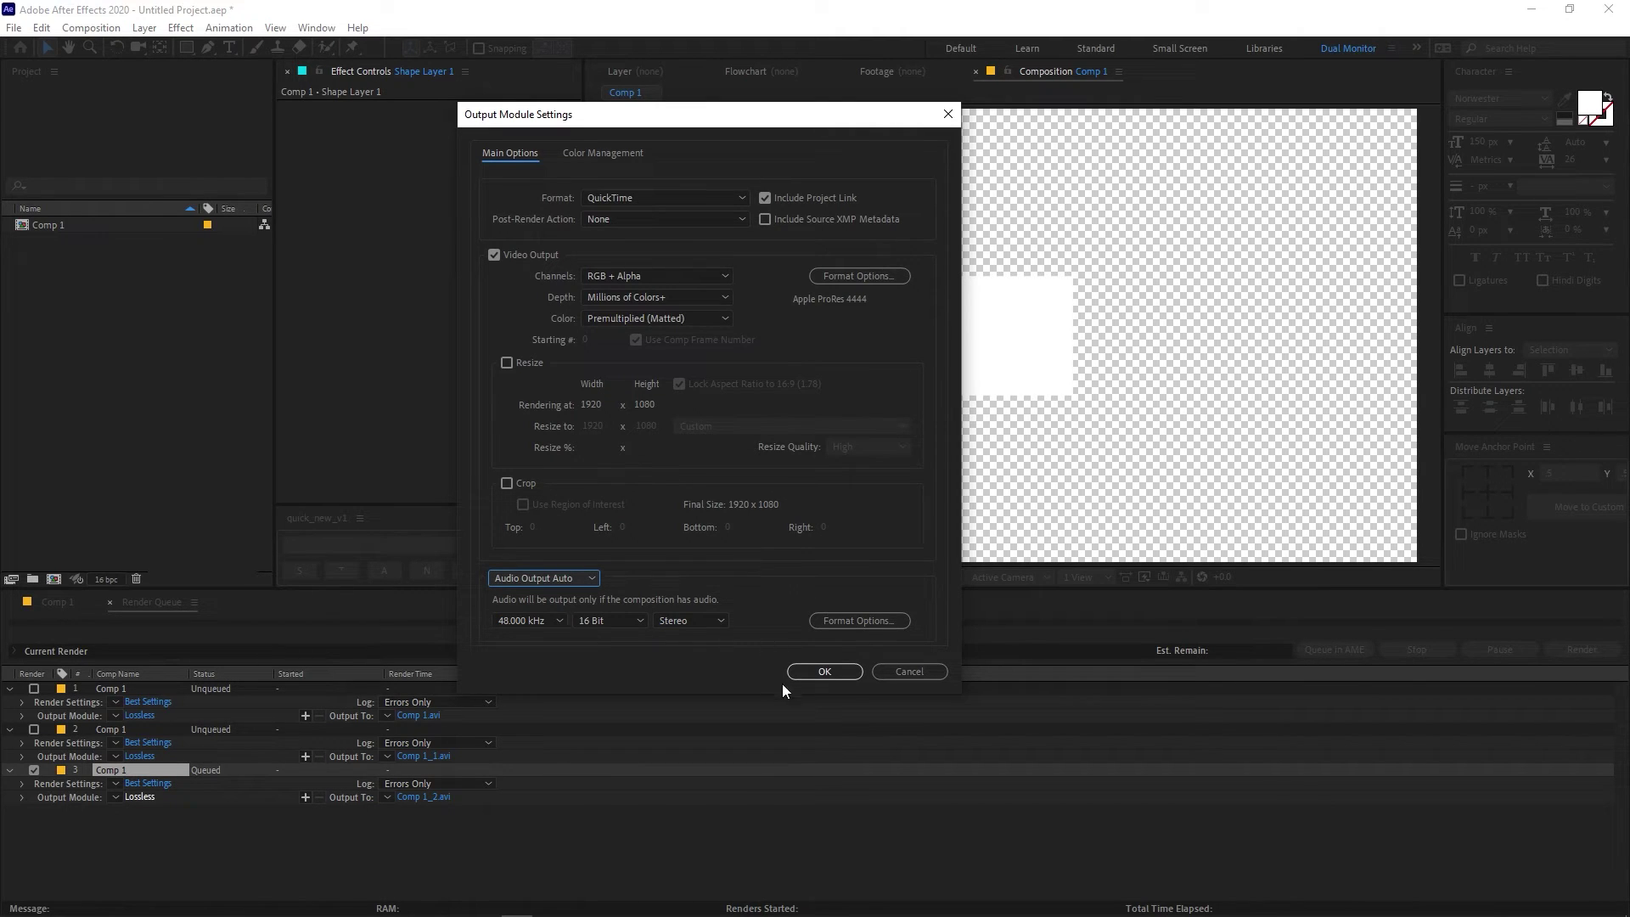
left_click(825, 672)
Step: Name the output file Comp 1_2.mov and render it
left_click(445, 797)
left_click(523, 516)
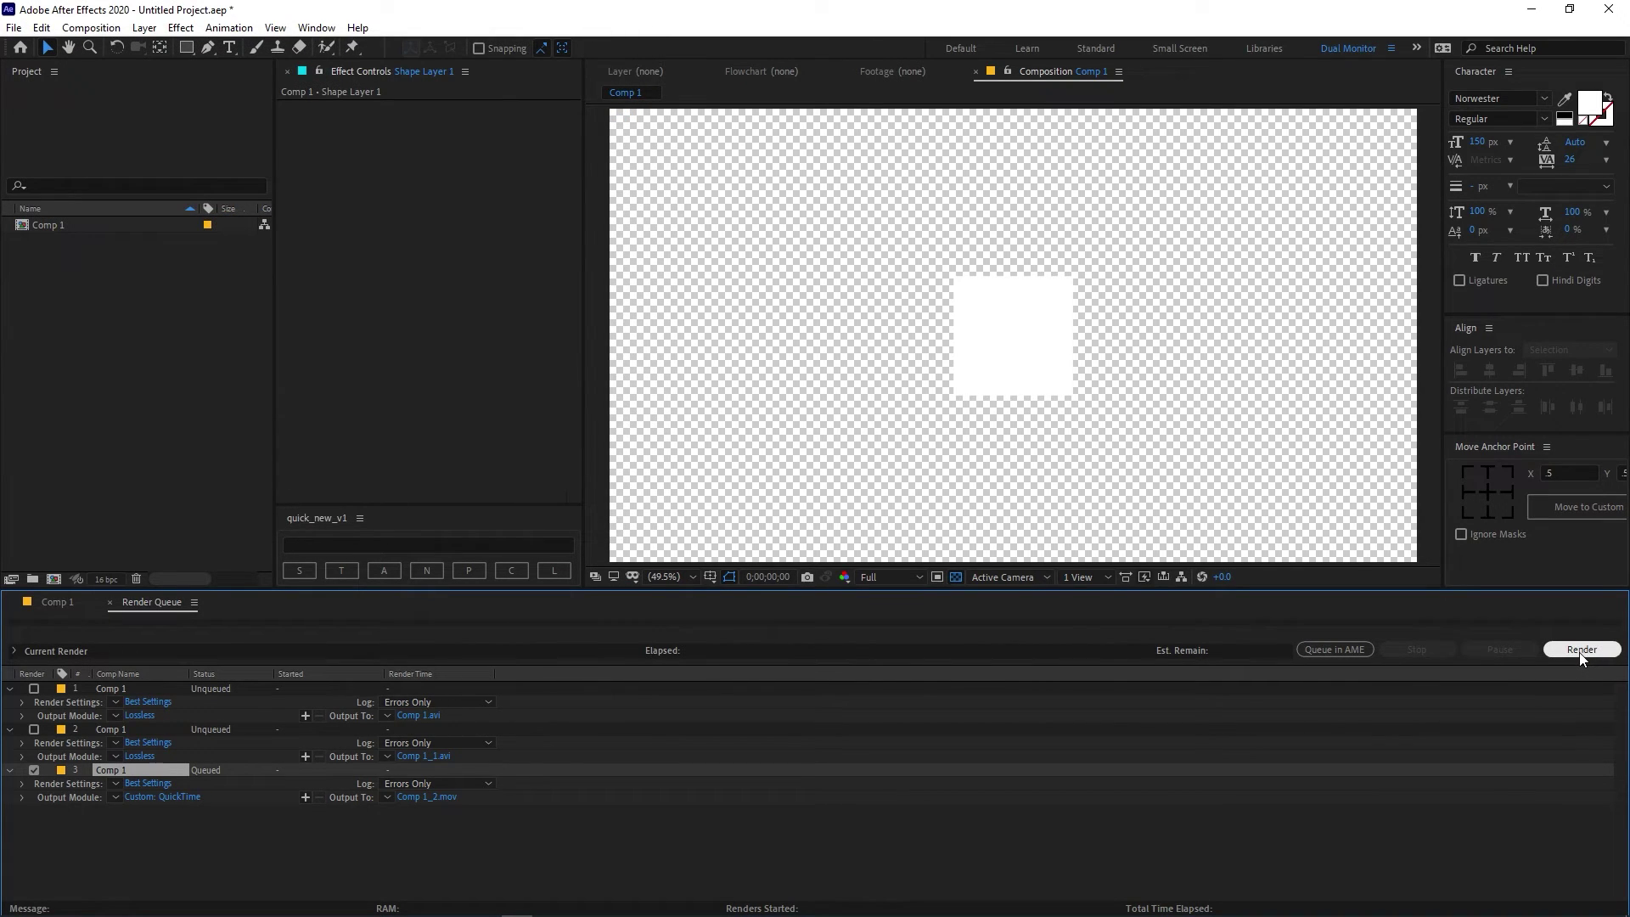
left_click(1580, 650)
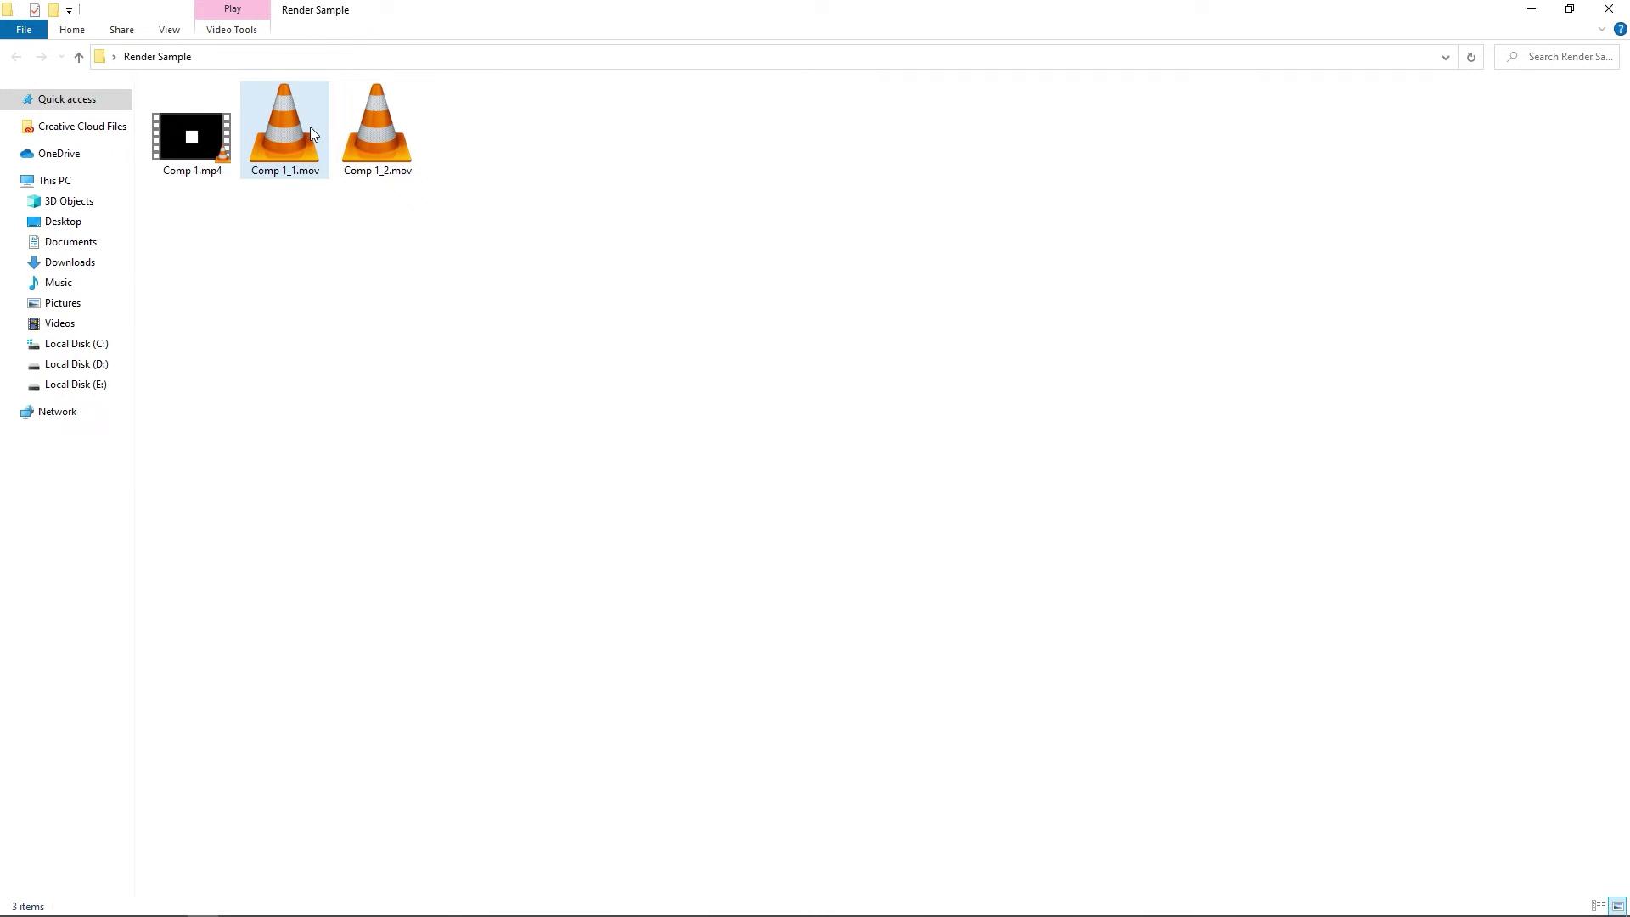
Step: Select Comp 1_1.mov and Comp 1_2.mov in Render Sample and bring them into After Effects
left_click_drag(428, 231, 110, 508)
key("alt+Tab")
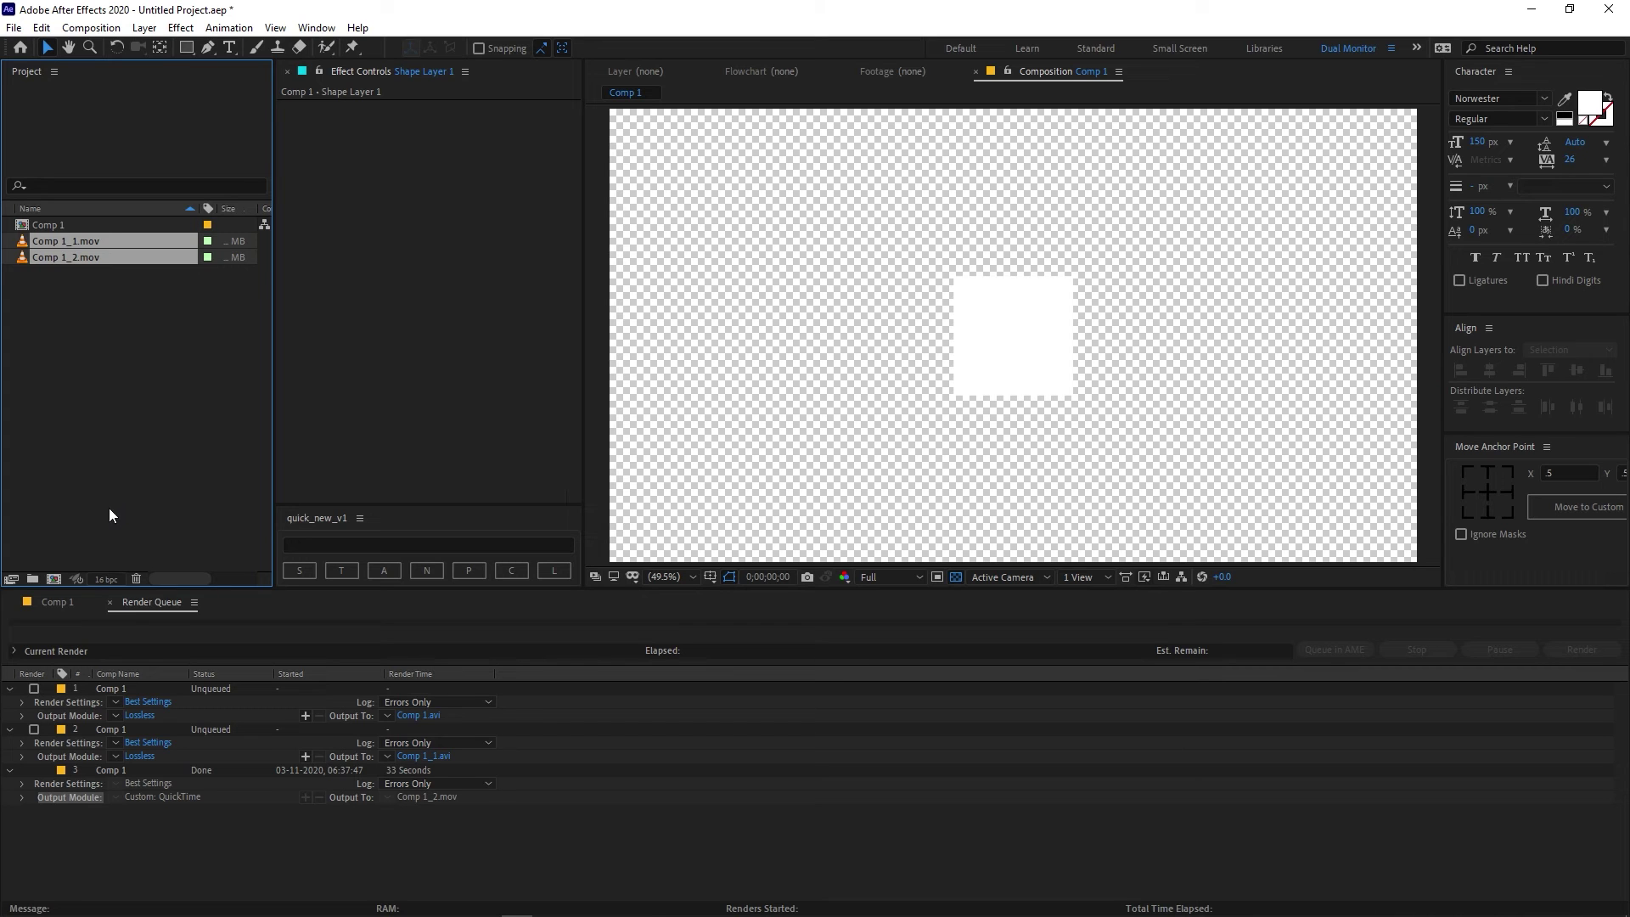
Step: Delete Shape Layer 1 from the Comp 1 timeline
left_click(51, 603)
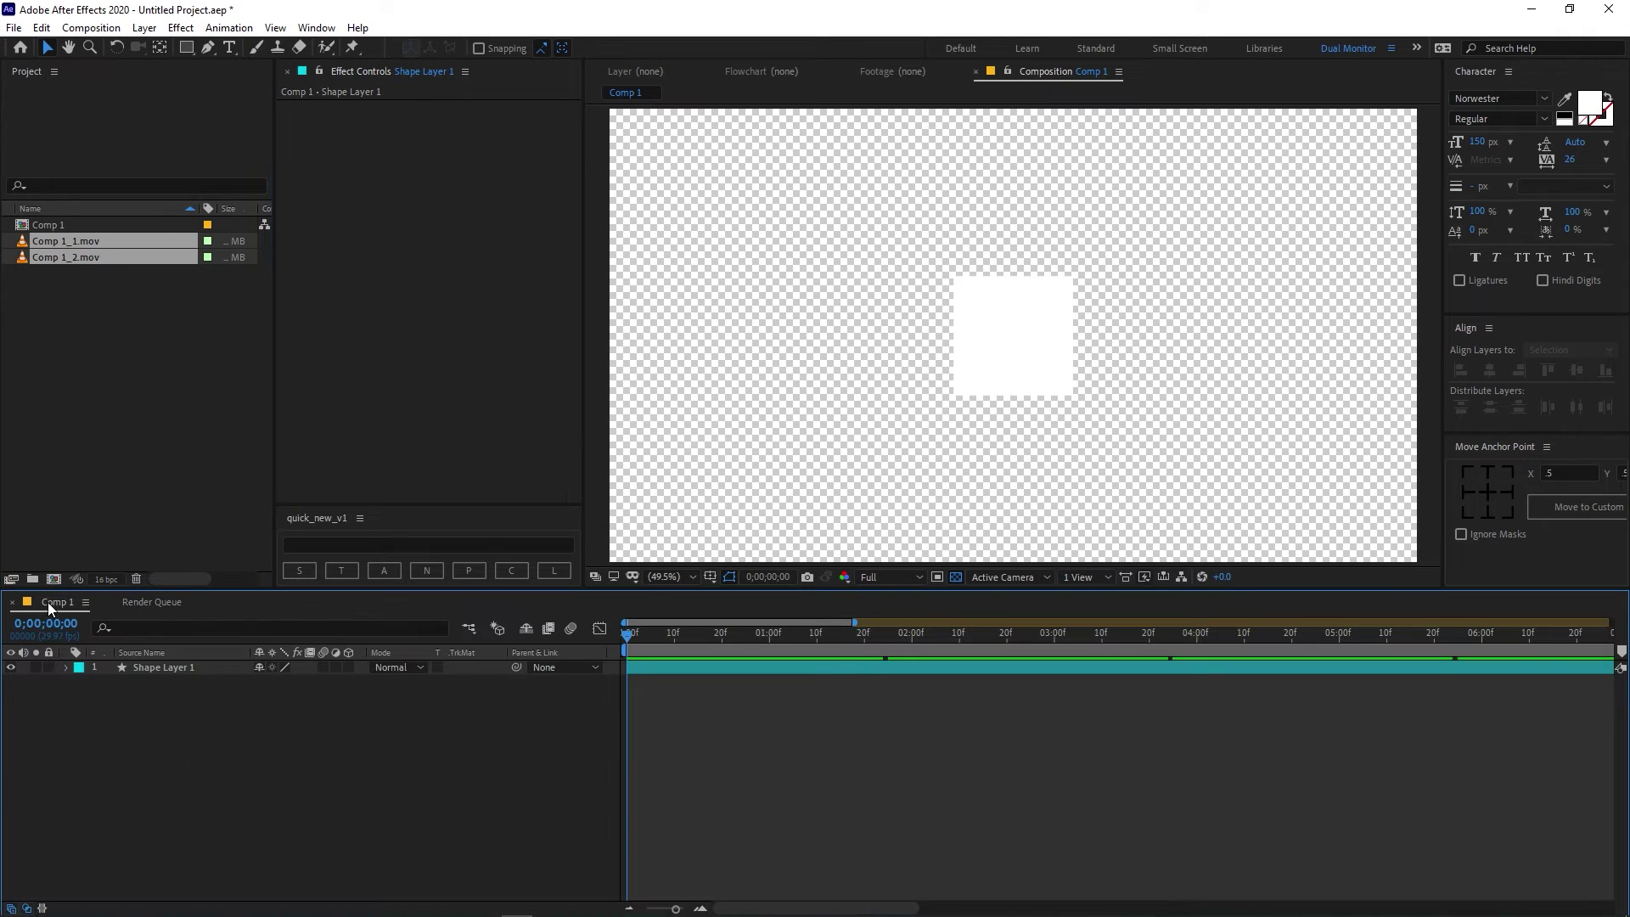
left_click(115, 670)
key("Delete")
left_click(150, 354)
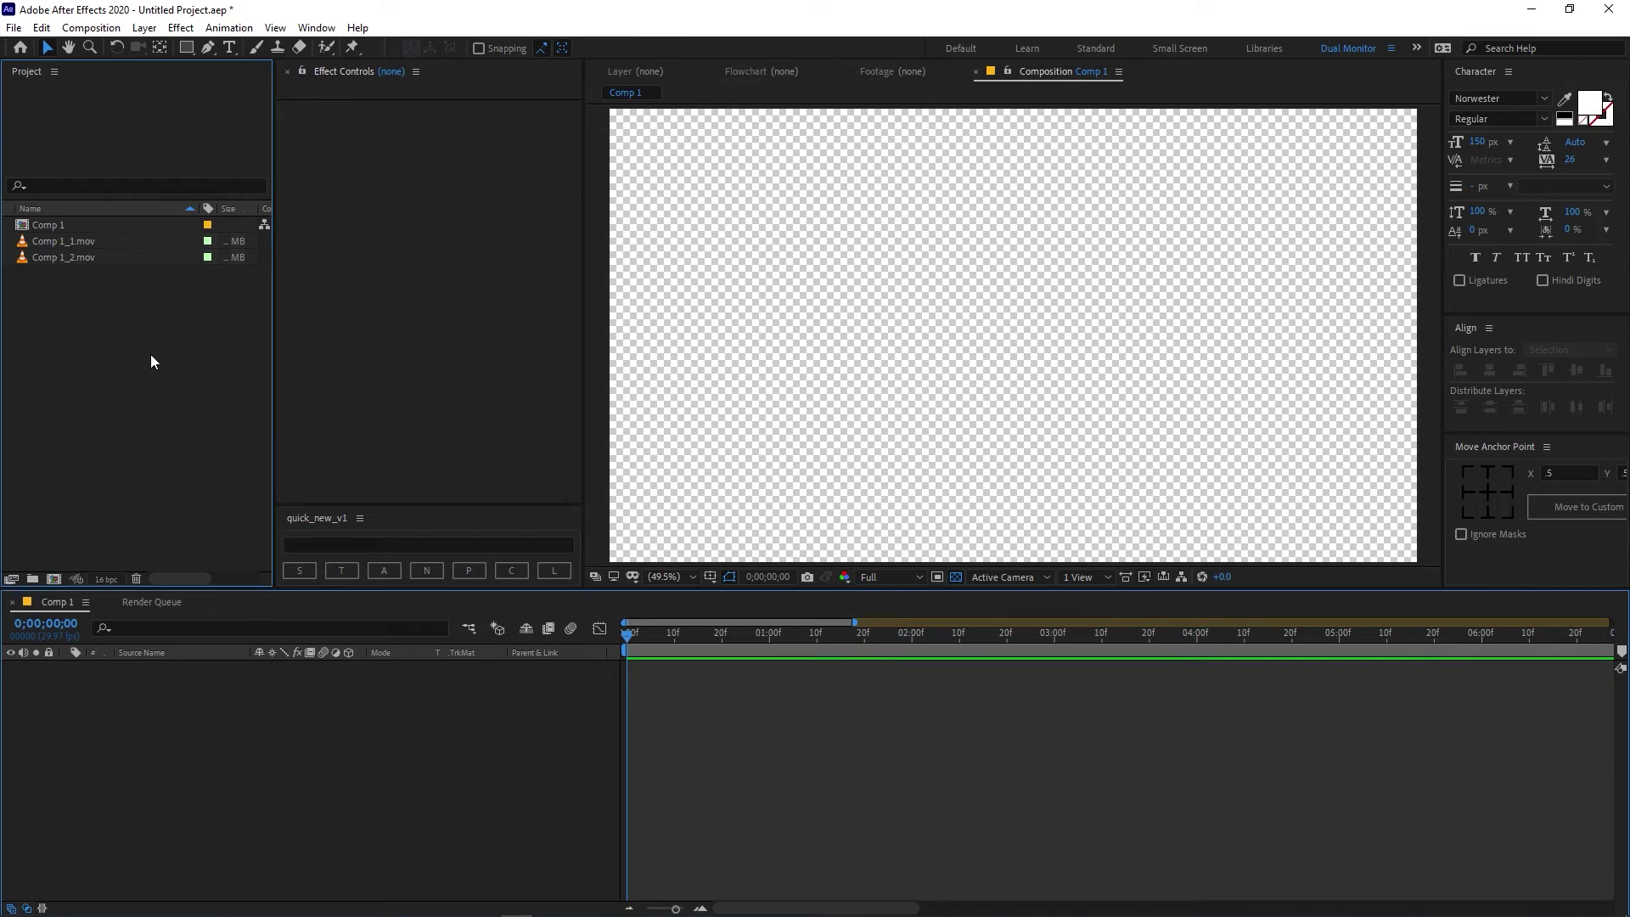
Step: Preview Comp 1_1.mov in Comp 1 over black, then remove that layer
left_click_drag(77, 243, 167, 727)
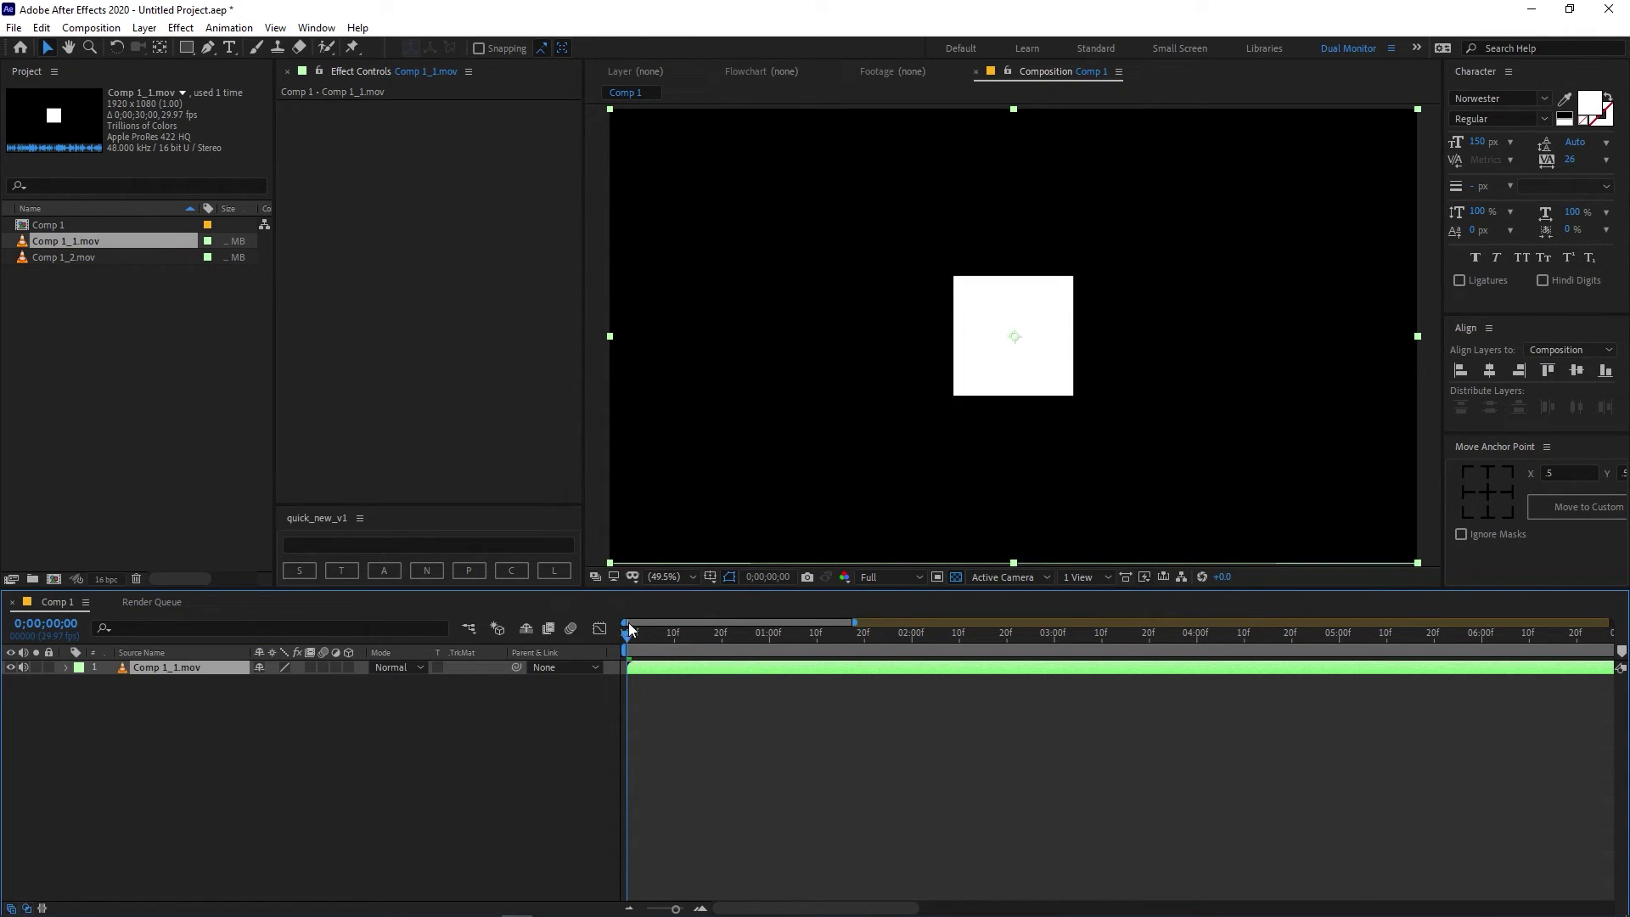
left_click(965, 577)
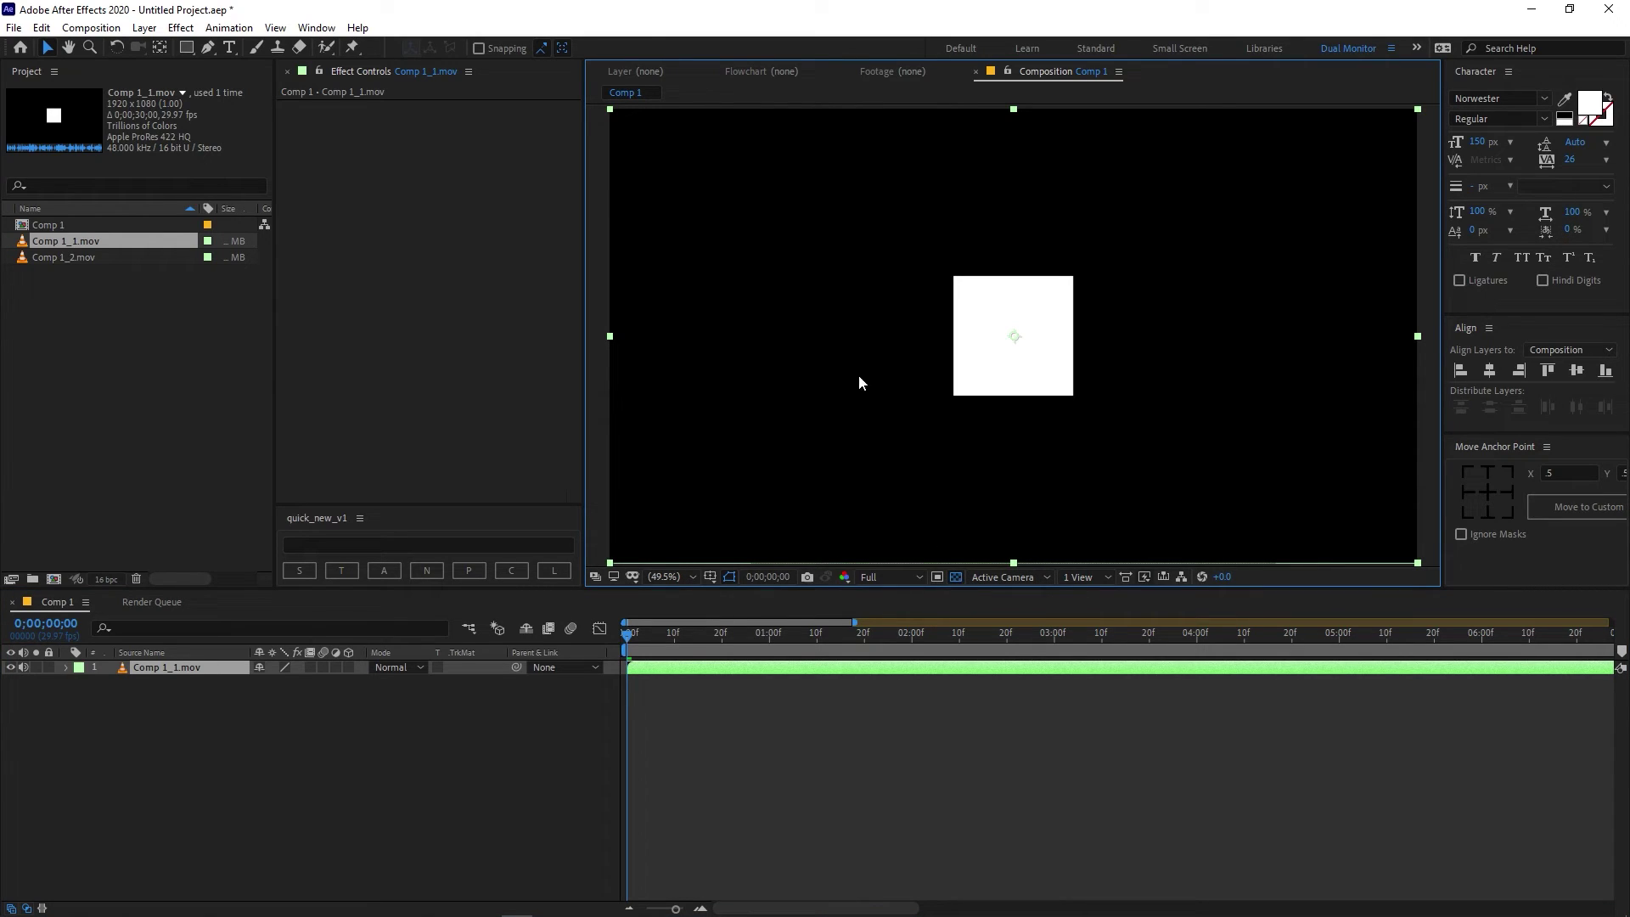
left_click_drag(626, 645, 845, 690)
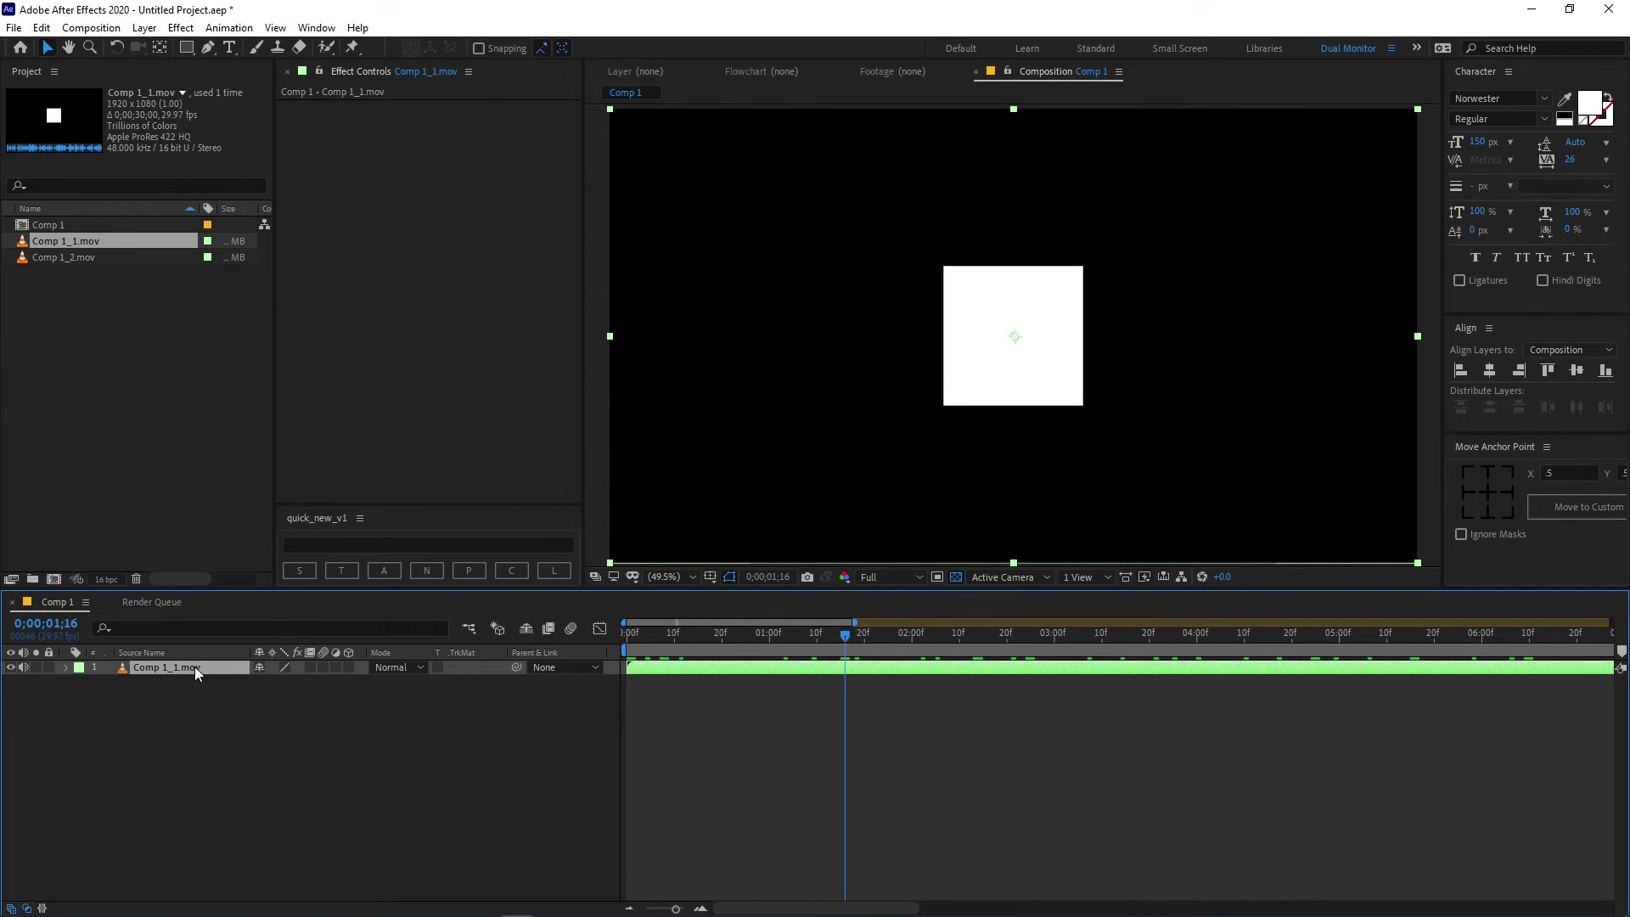
key("Delete")
left_click(136, 431)
Step: Place Comp 1_2.mov in Comp 1 and compare it over black and checkerboard backgrounds
left_click_drag(68, 257, 119, 713)
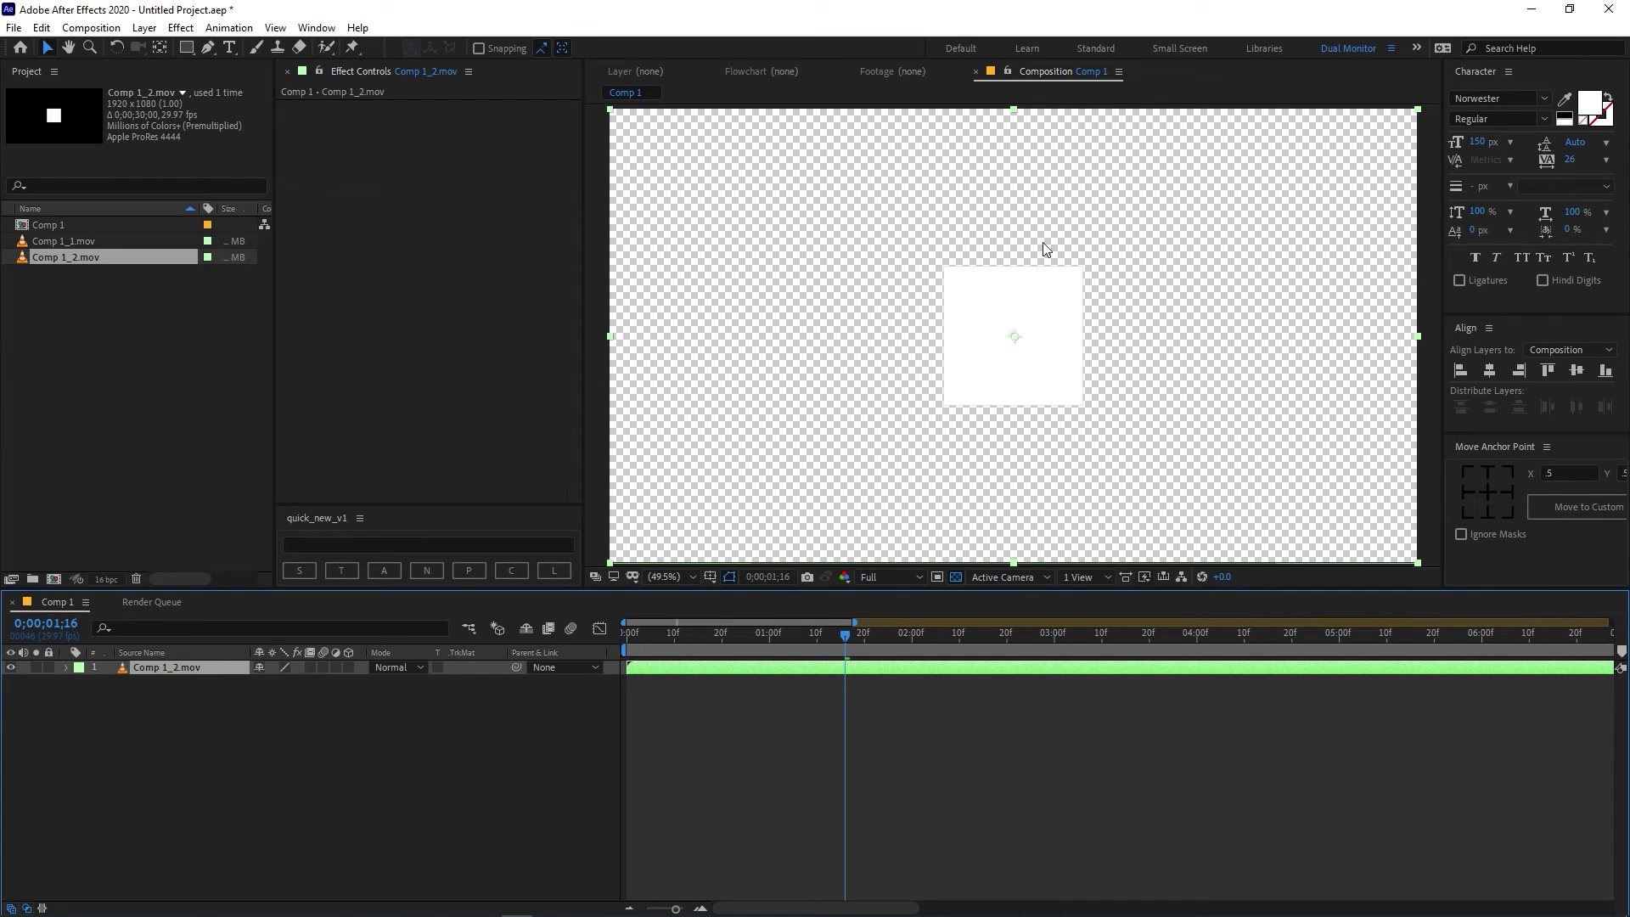
left_click(958, 576)
left_click(956, 577)
left_click(956, 576)
left_click(956, 577)
left_click(957, 576)
left_click(956, 576)
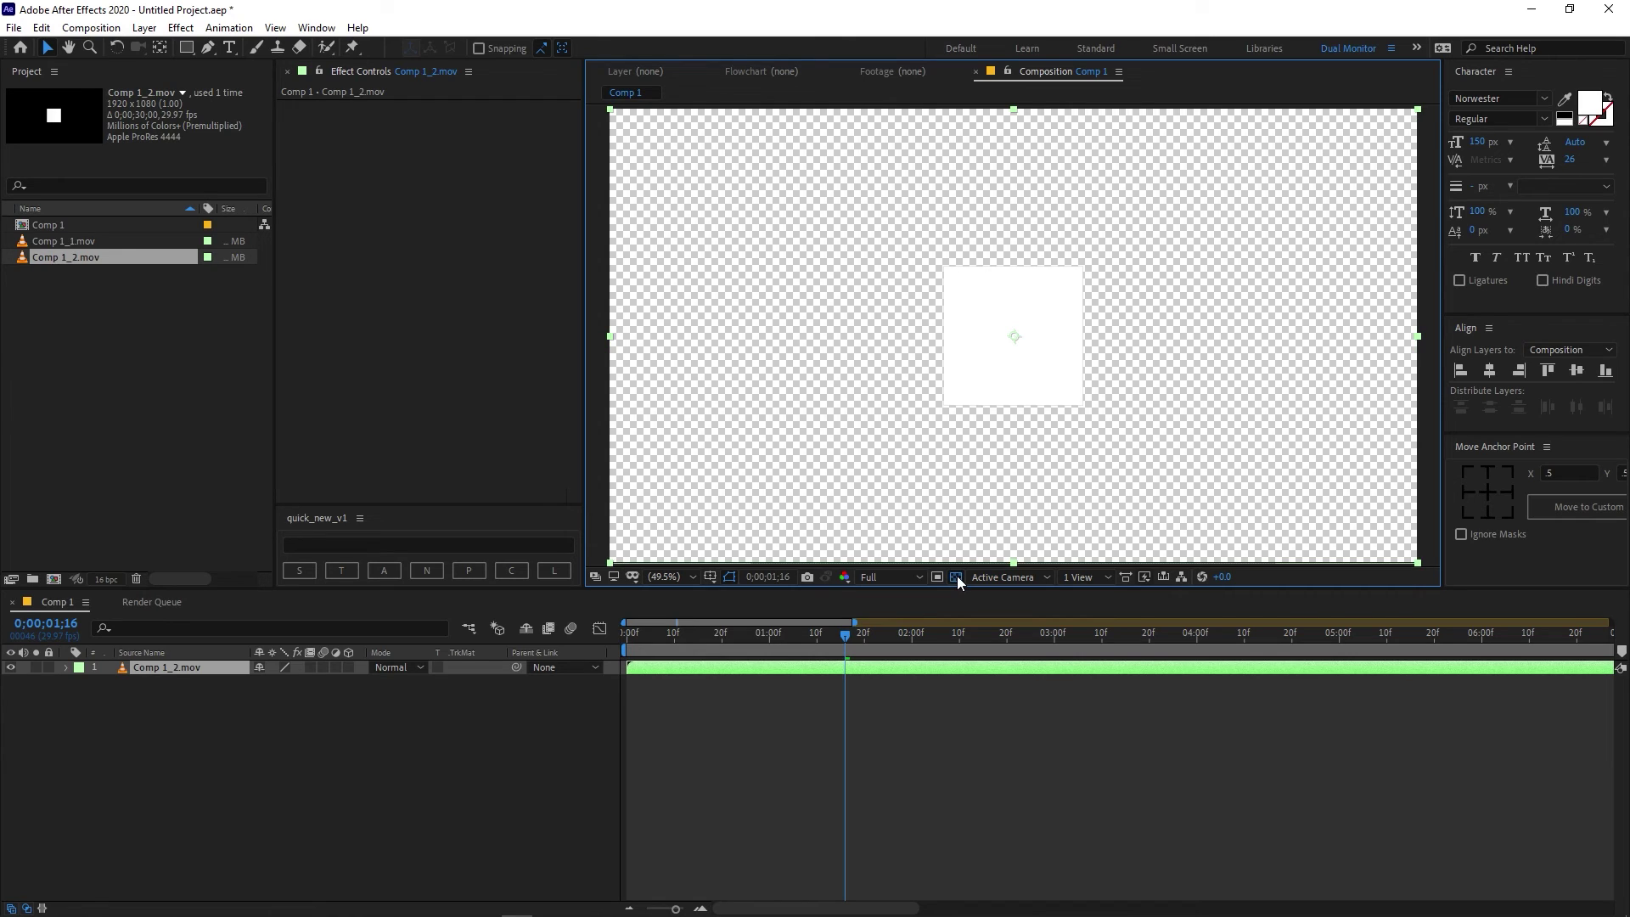
key("Home")
left_click_drag(628, 675, 679, 685)
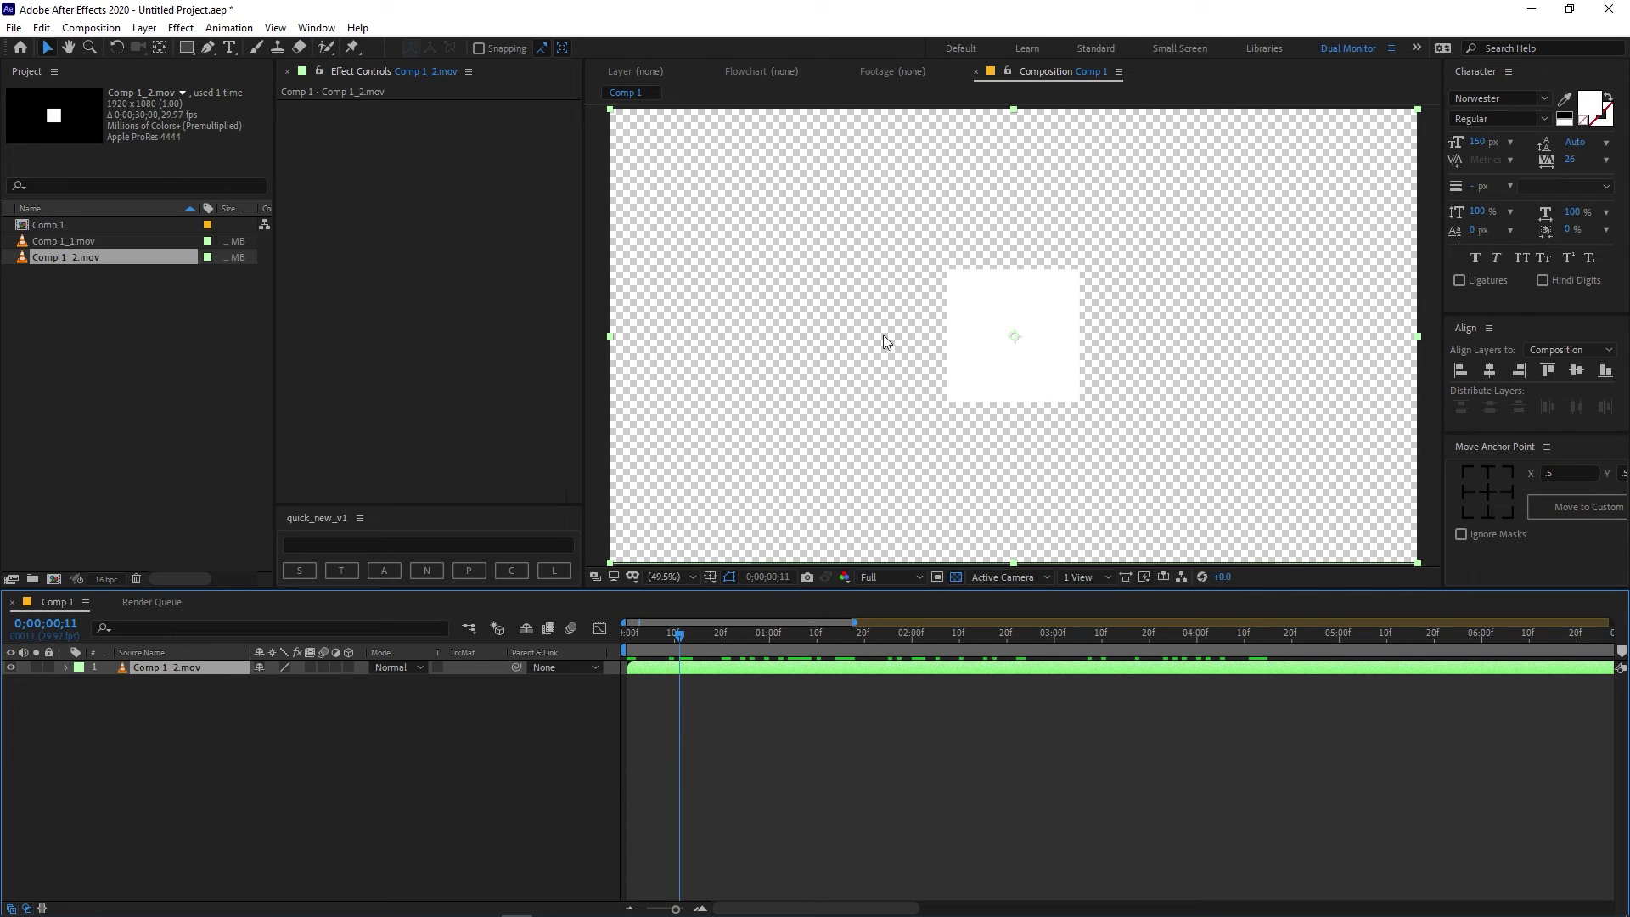